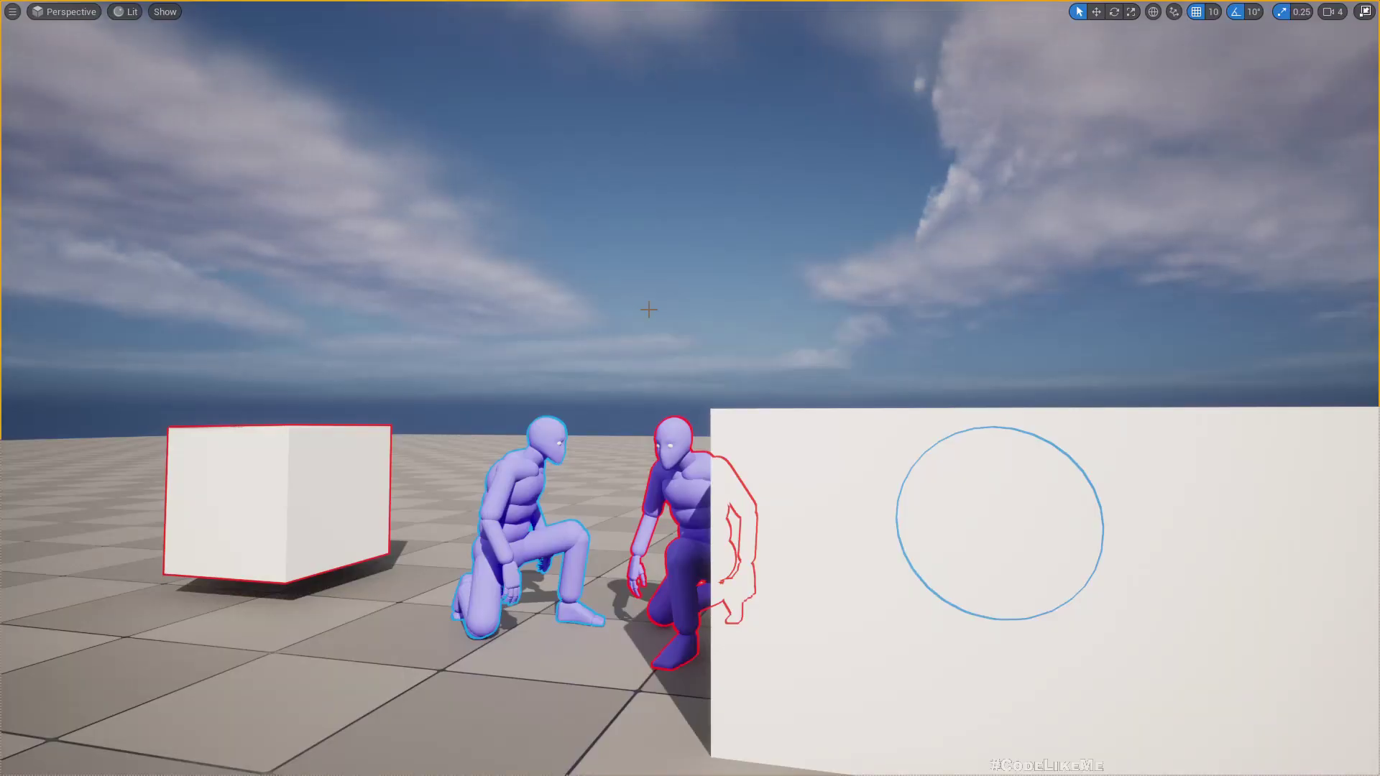
- Examine the outlines of the cube, both kneeling characters and the sphere from several angles around the large block
key("q")
right_click_drag(653, 316, 652, 315)
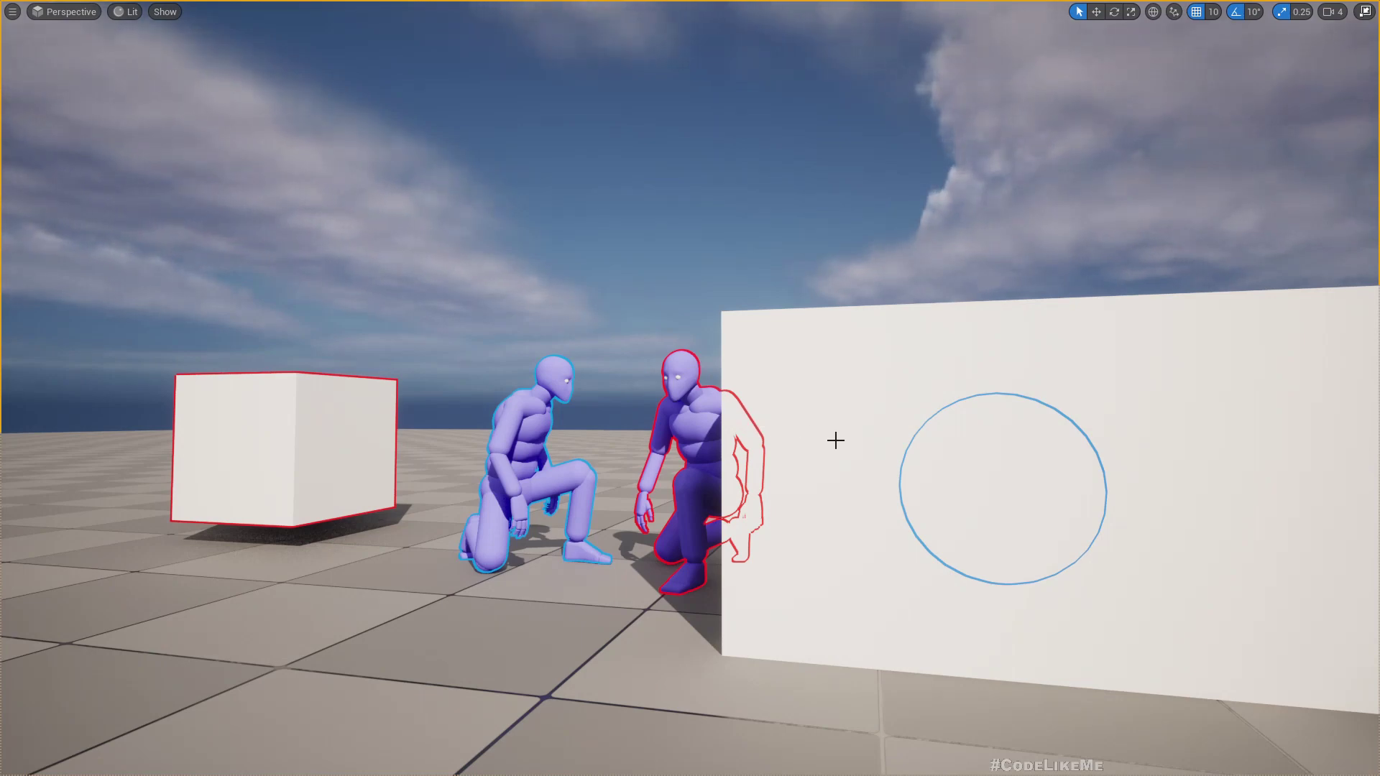
mouse_move(817, 447)
right_mouse_down()
mouse_move(833, 449)
mouse_move(812, 450)
right_mouse_up()
key("a")
key("e")
key("d")
key("s")
key("a")
key("q")
key("d")
key("d")
key("d")
key("d")
key("a")
key("e")
key("s")
key("q")
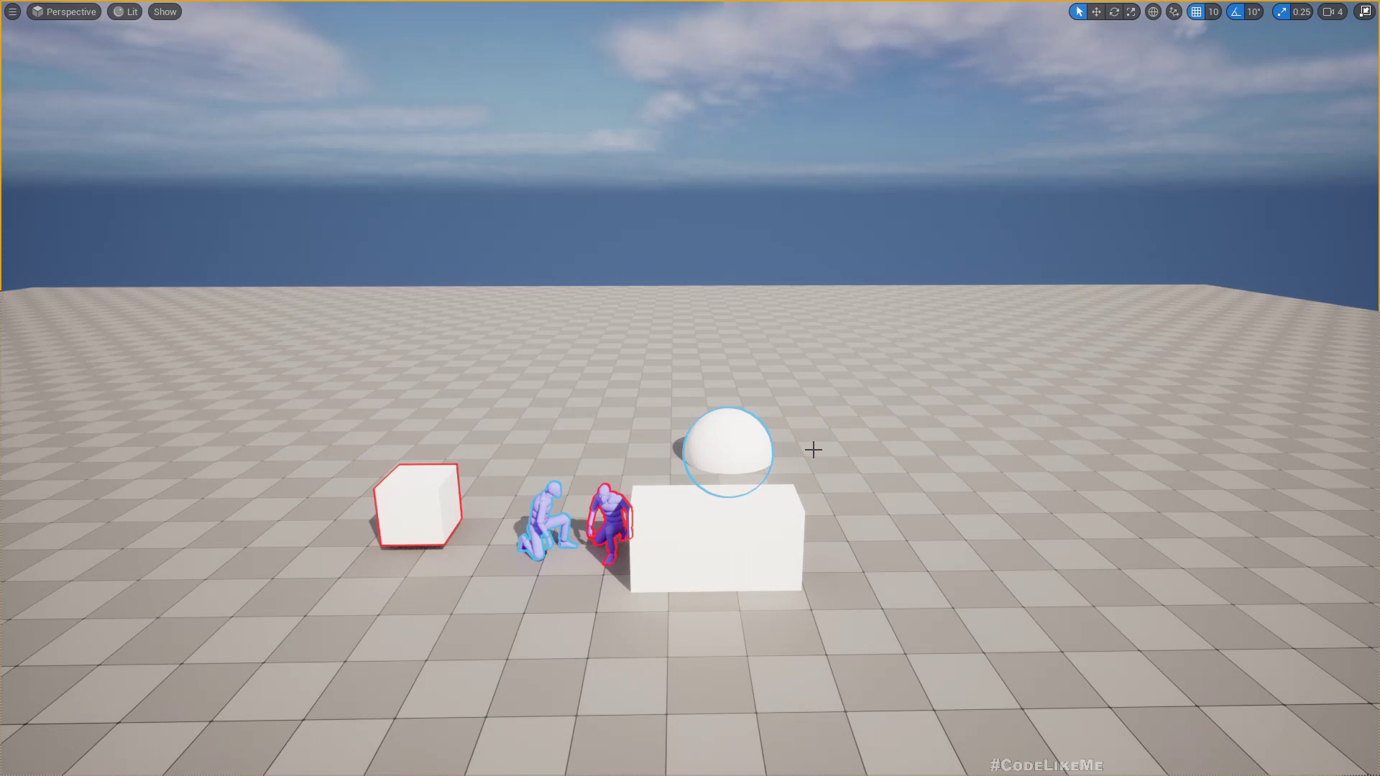
right_click_drag(620, 381, 622, 441)
key("w")
right_click_drag(473, 422, 473, 422)
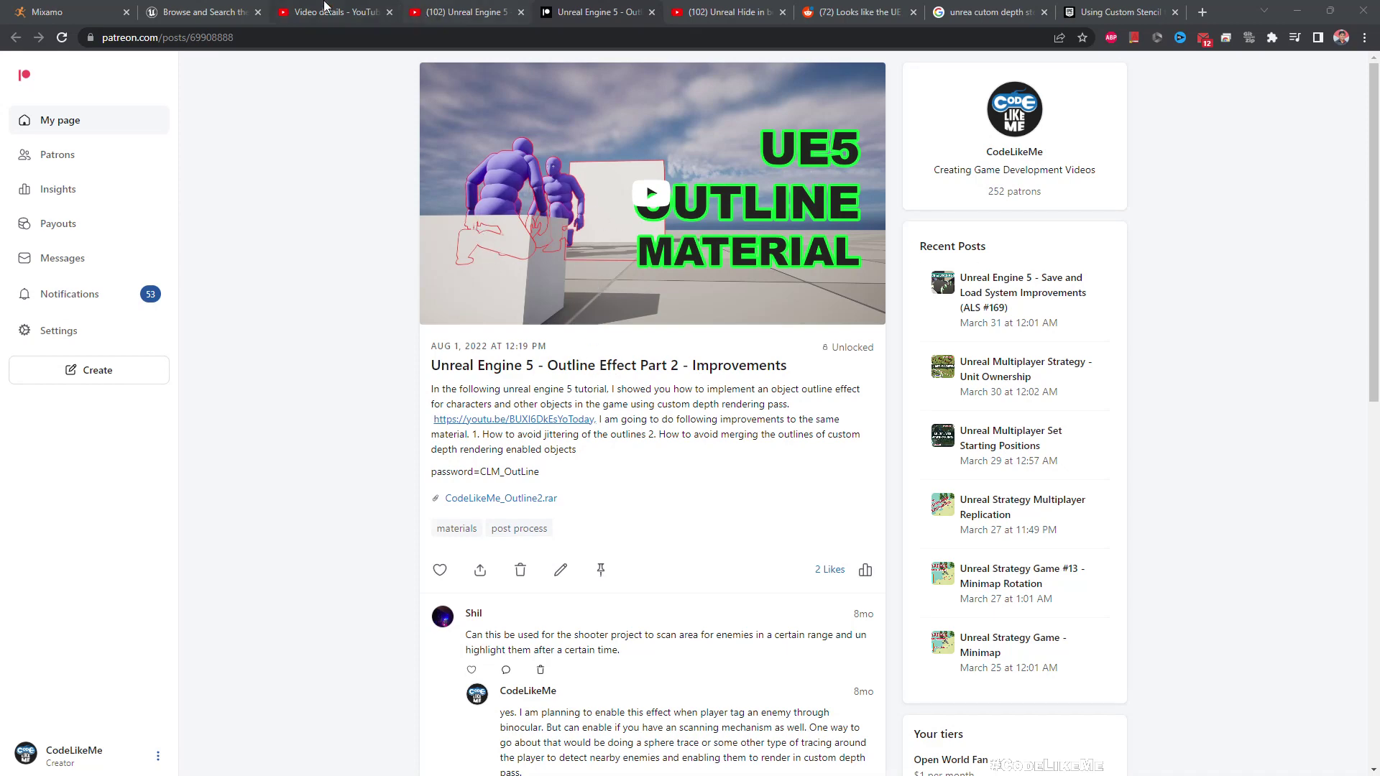
- Open the YouTube video "Unreal Engine 5 - Outline Effect Part 2 - Improvements" and skim its final section on the outlined characters
left_click(503, 8)
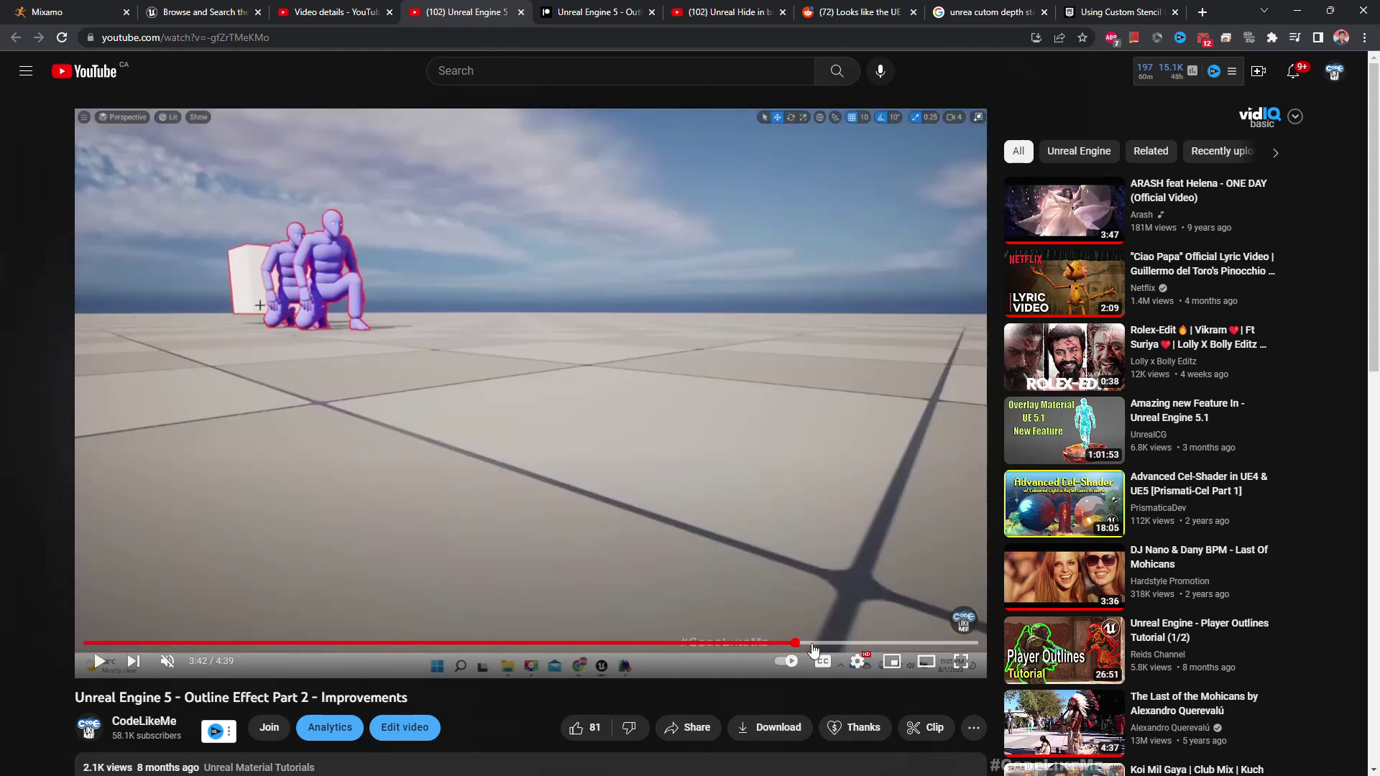
left_click(882, 645)
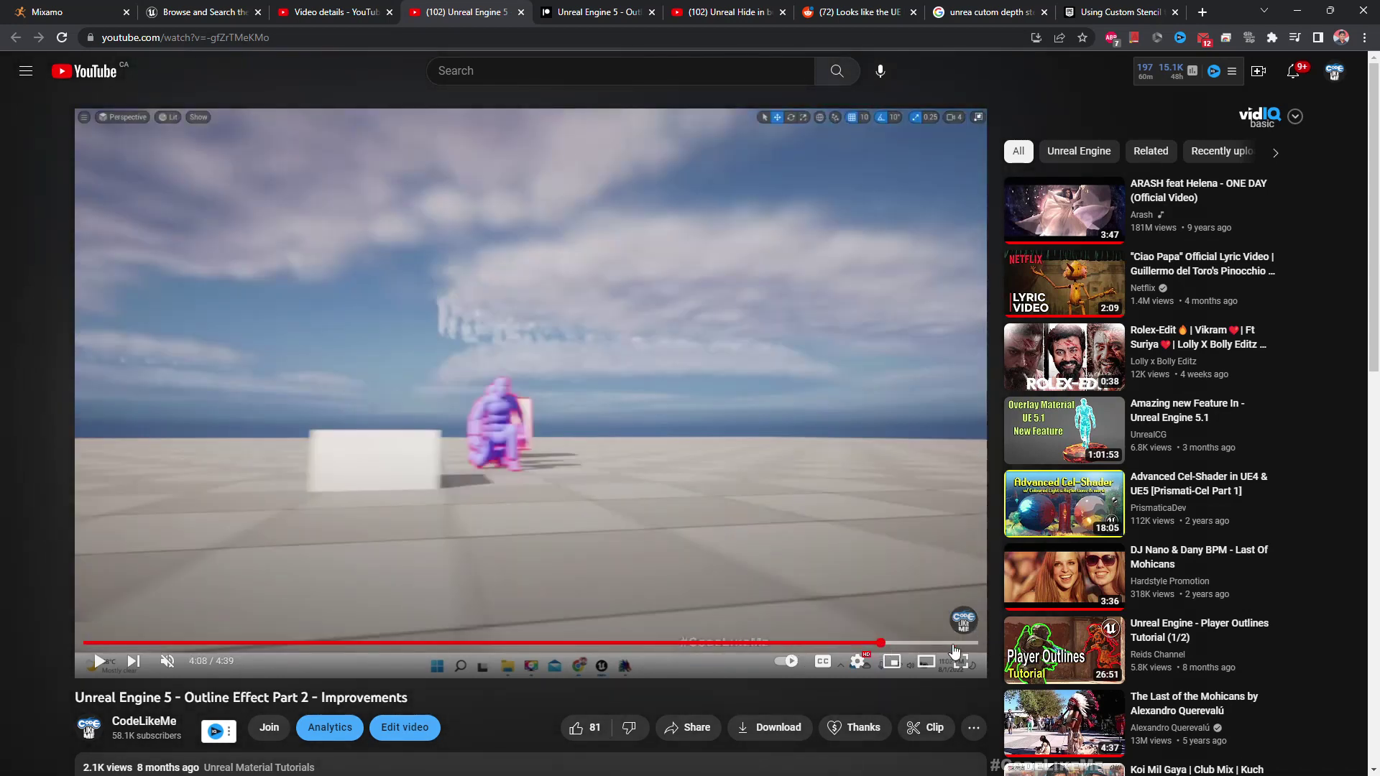
left_click(953, 644)
left_click(895, 644)
left_click(523, 500)
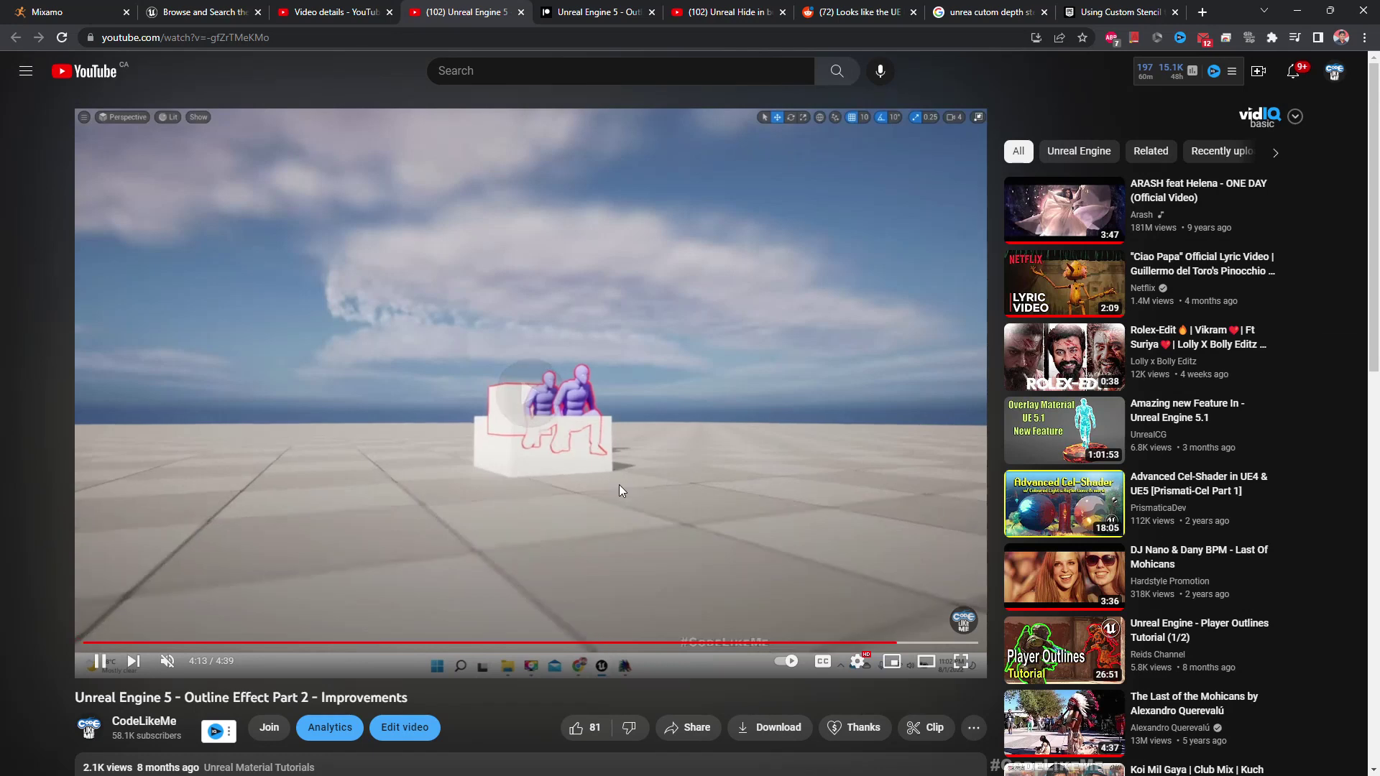
left_click(692, 473)
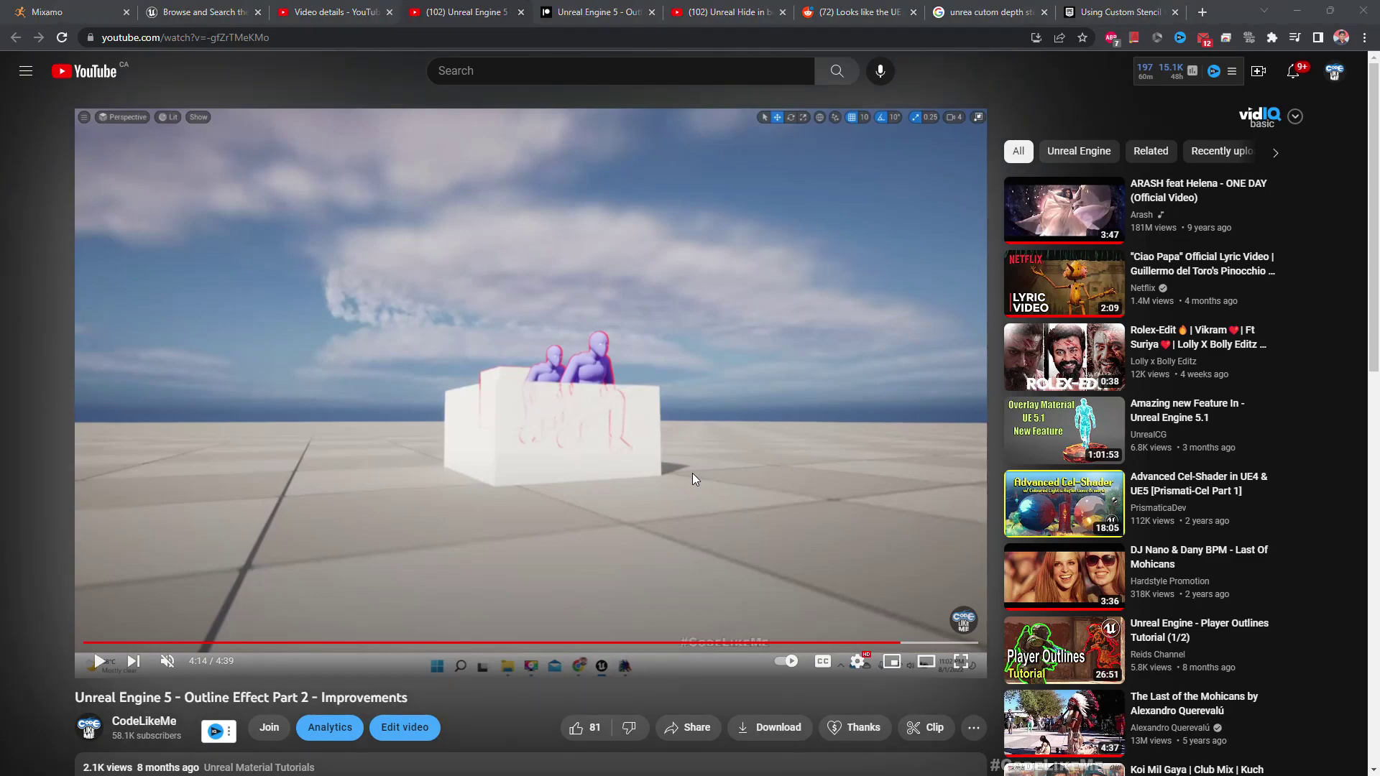
- Switch to Unreal Editor and place a new cube on the floor in front of the kneeling character
key("alt+Tab")
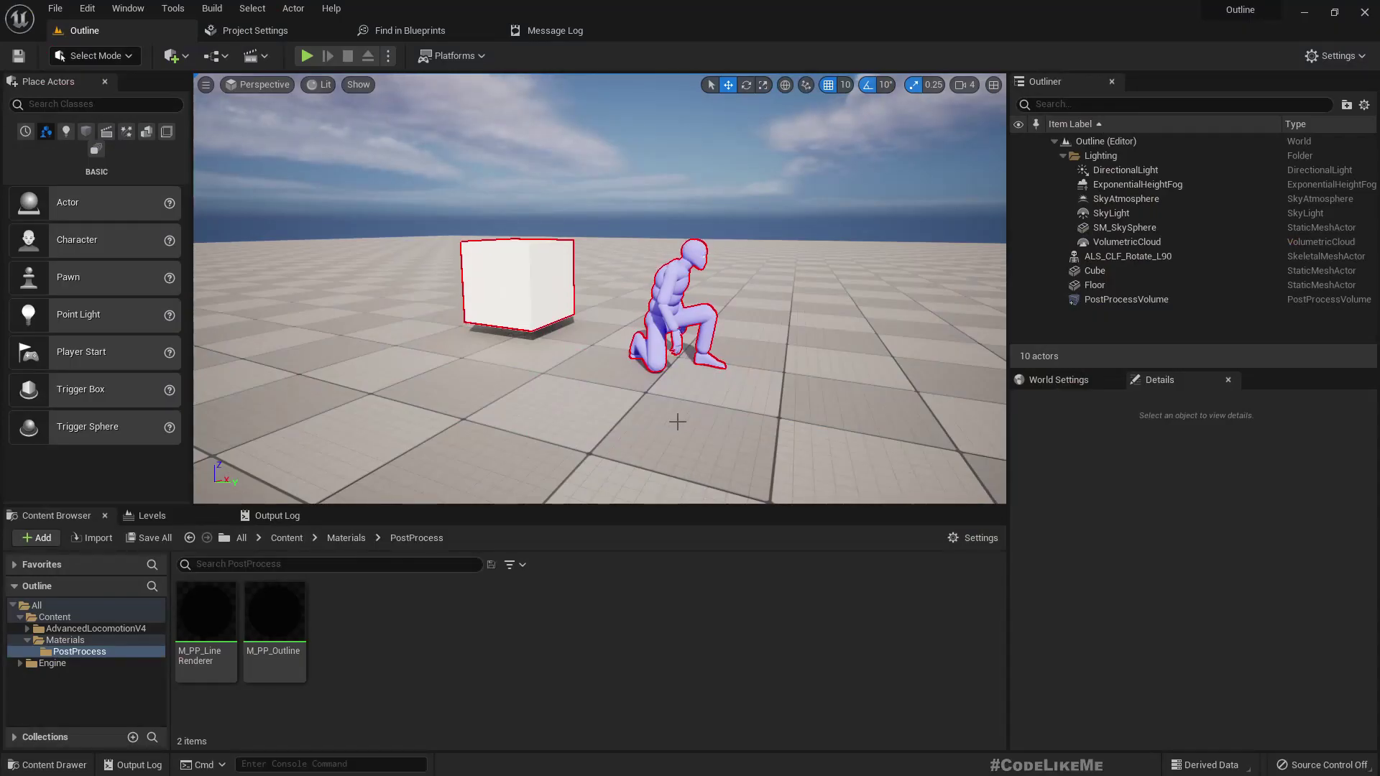
key("s")
key("d")
right_click_drag(678, 421, 715, 413)
key("w")
left_click(86, 131)
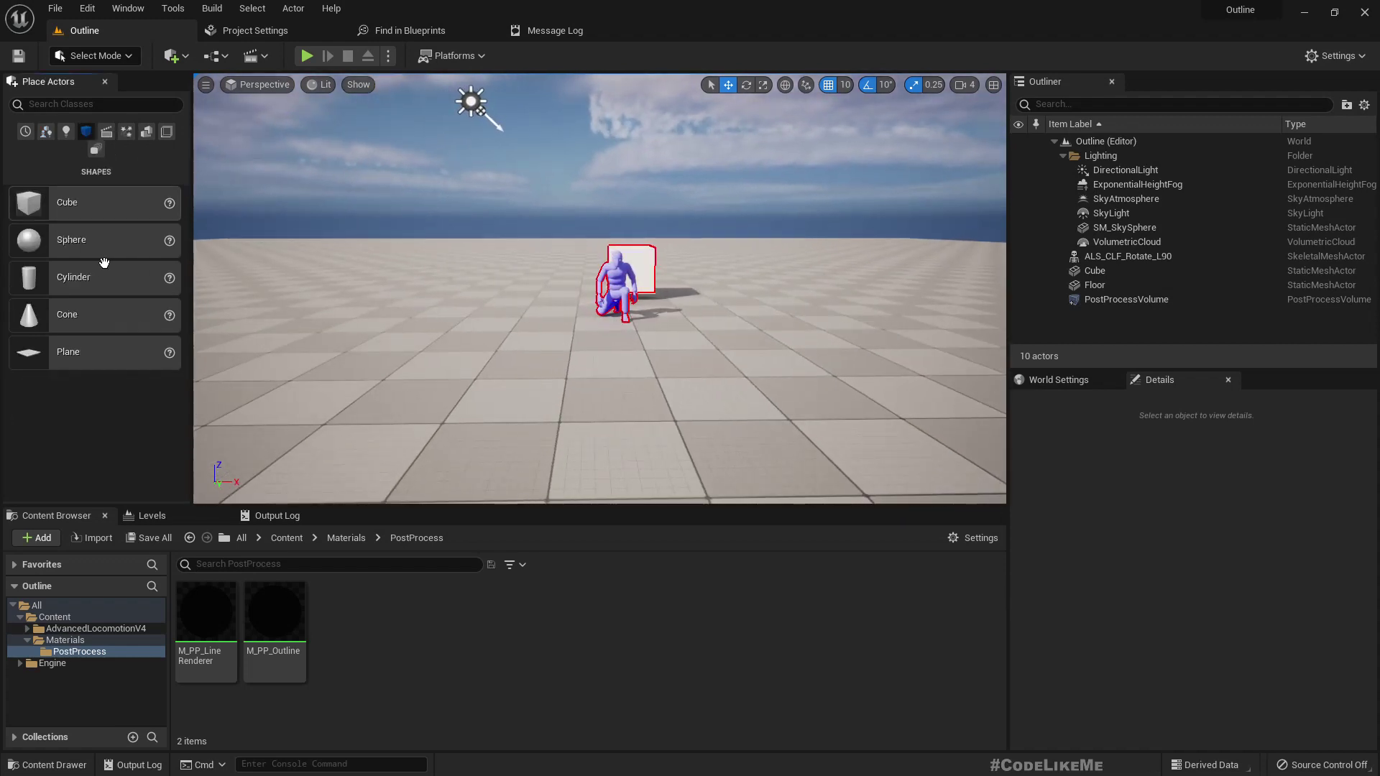
left_click_drag(19, 200, 565, 388)
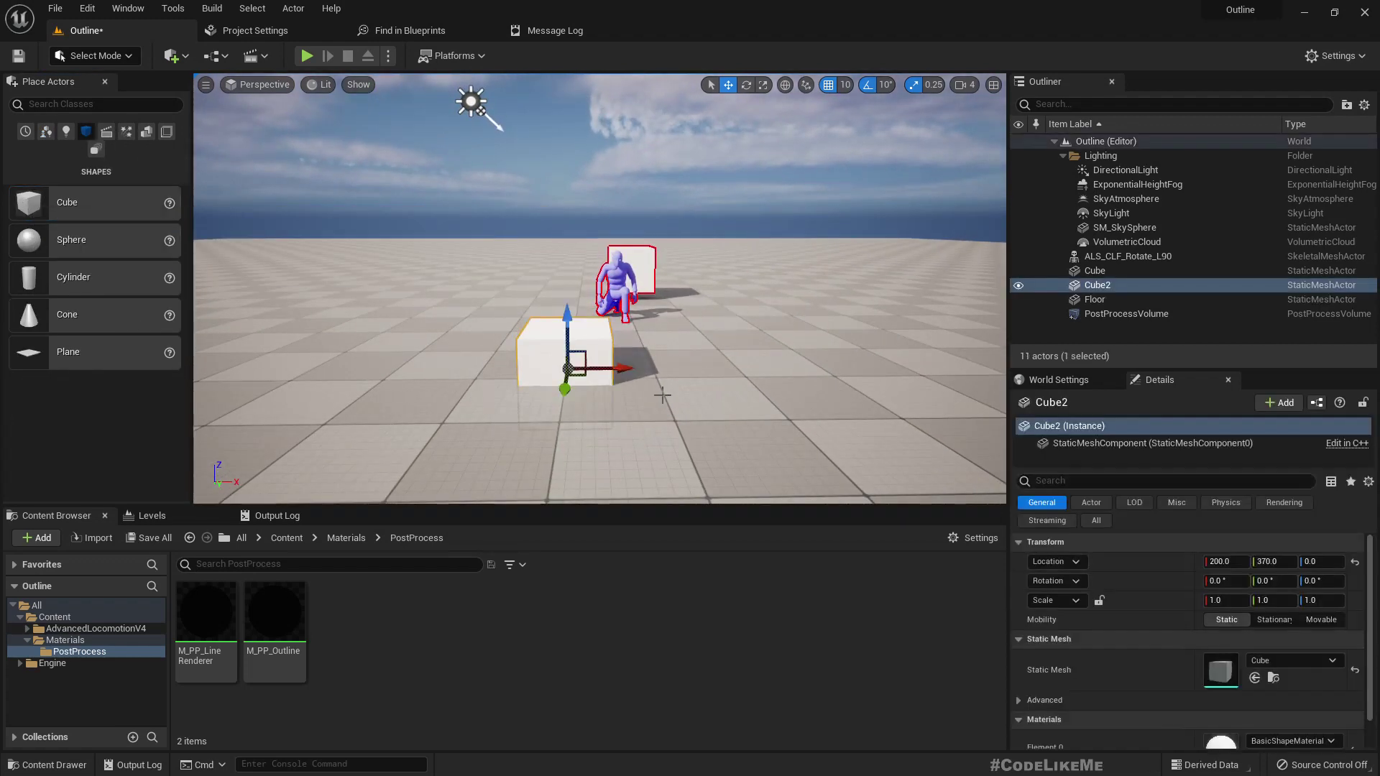
- Scale the new cube to 2.5 in Y and Z to form a large block, then deselect it
key("r")
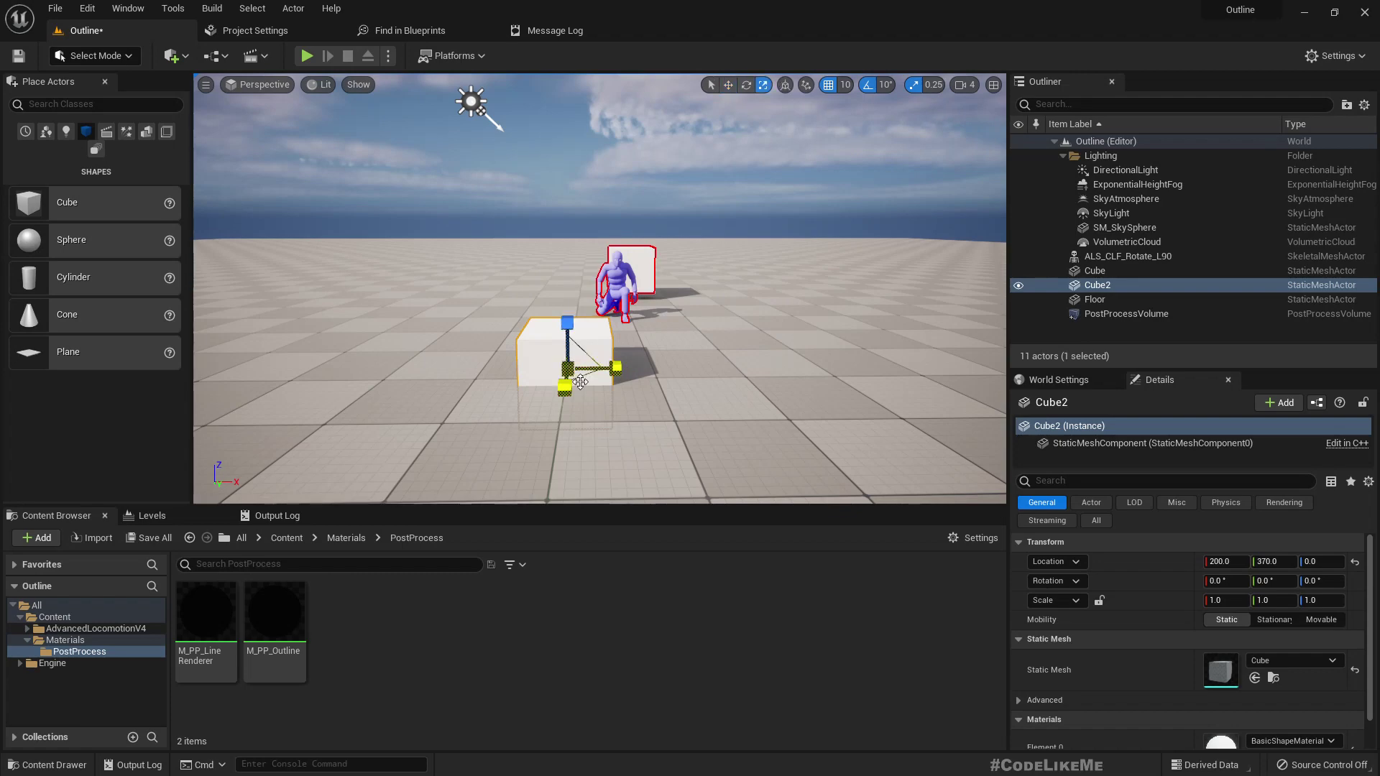
right_click_drag(594, 358, 588, 358)
left_click_drag(557, 357, 558, 305)
key("a")
right_click_drag(557, 305, 704, 291)
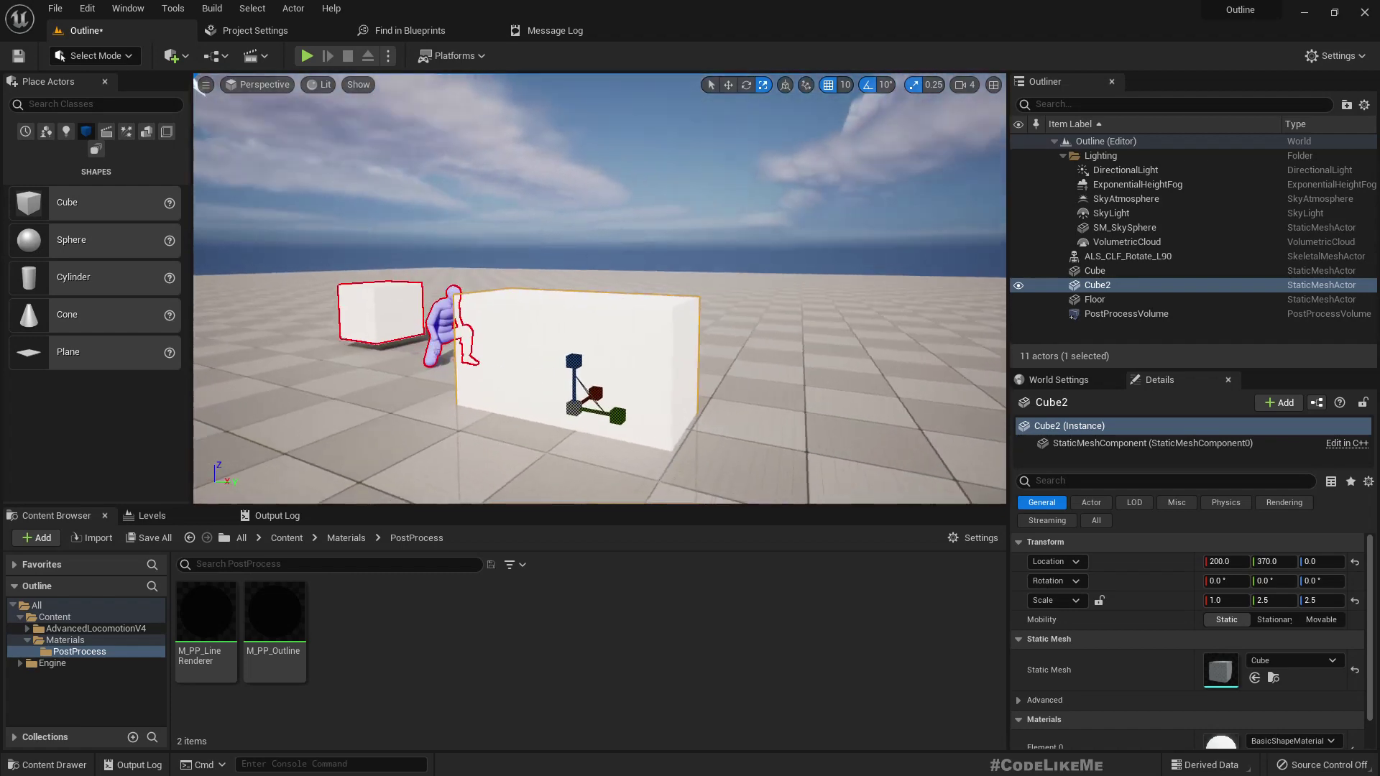
left_click(526, 284)
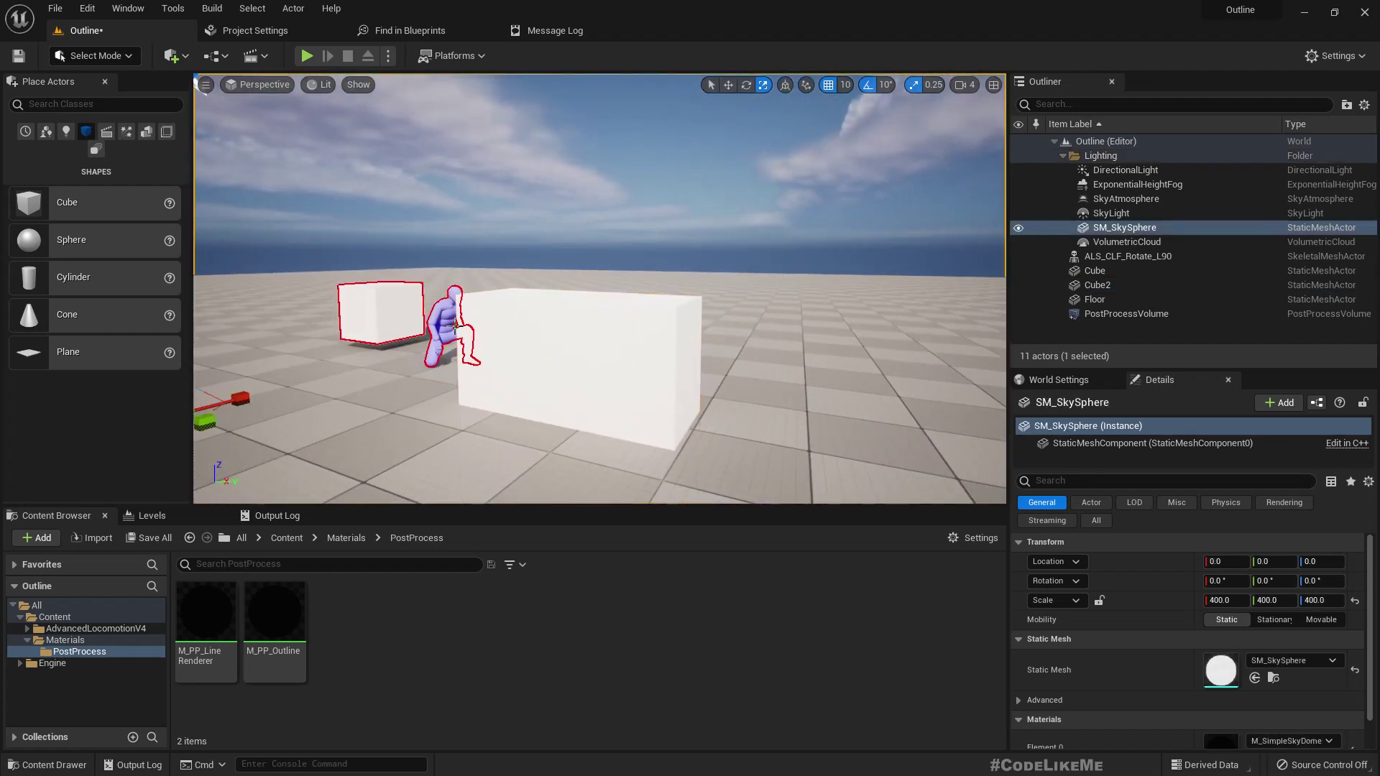
- Duplicate the kneeling character and move the copy 100 units along Y toward the large block
key("a")
mouse_move(507, 365)
right_mouse_down()
mouse_move(552, 391)
mouse_move(701, 383)
mouse_move(535, 364)
right_mouse_up()
key("w")
key("d")
key("a")
key("s")
key("a")
left_click(534, 364)
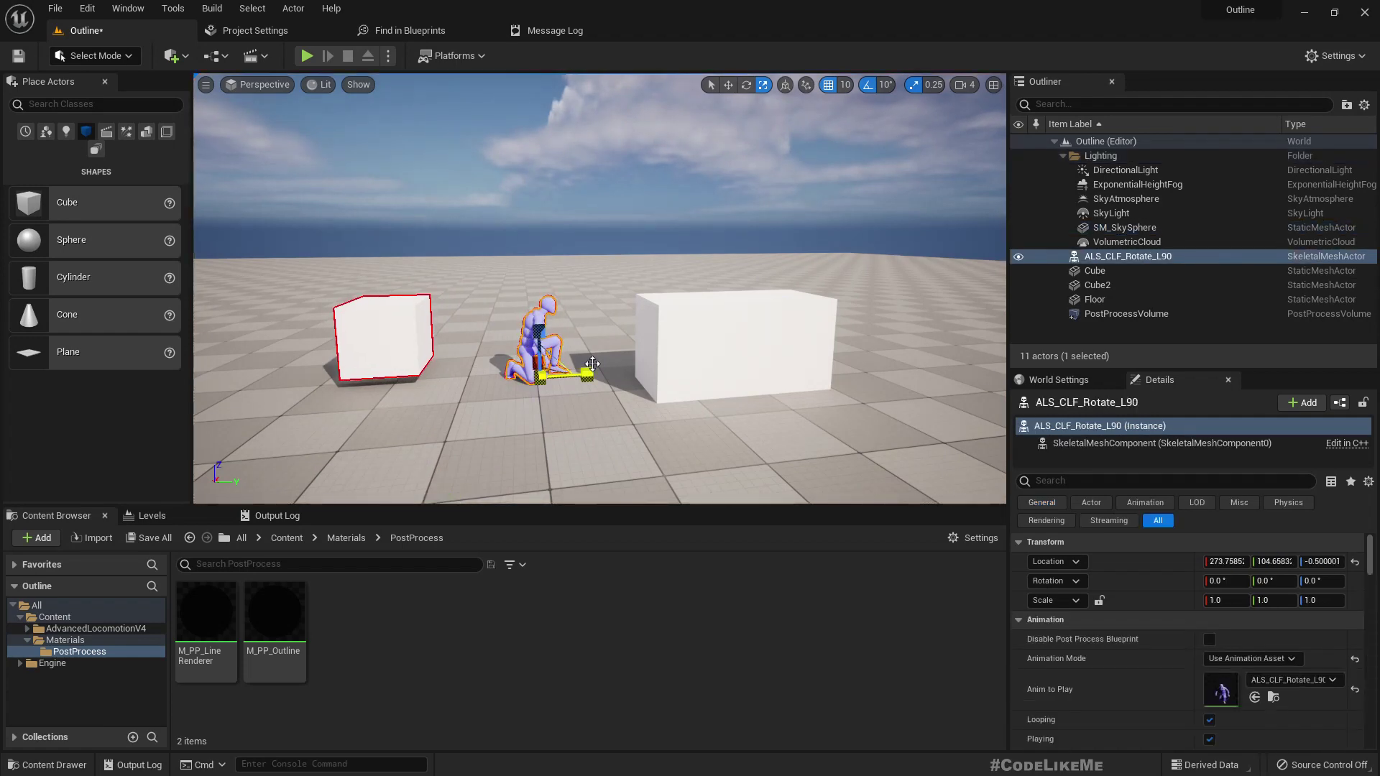
key("w")
left_click_drag(586, 374, 655, 369, "alt")
- Rotate the duplicated character about its vertical axis until it faces the viewer, and deselect it
key("e")
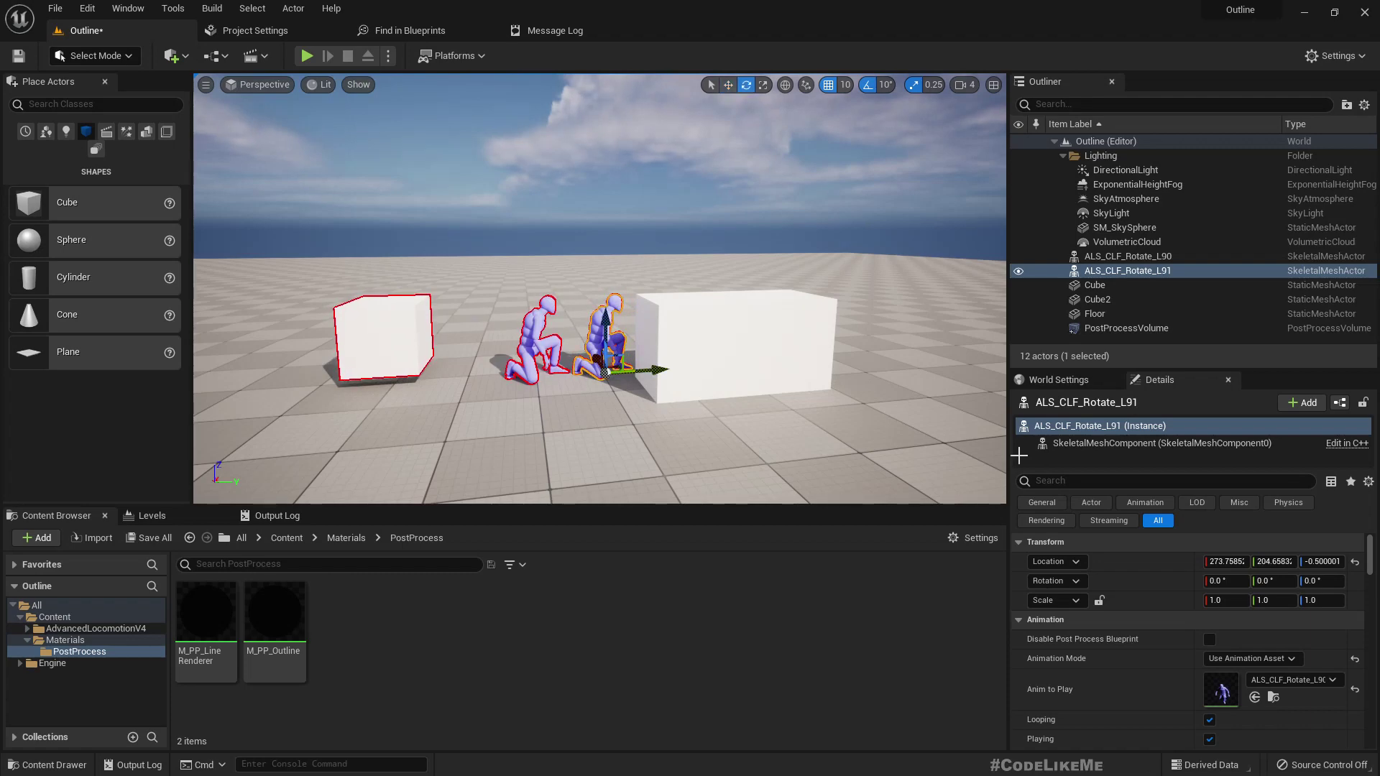
left_click(1282, 680)
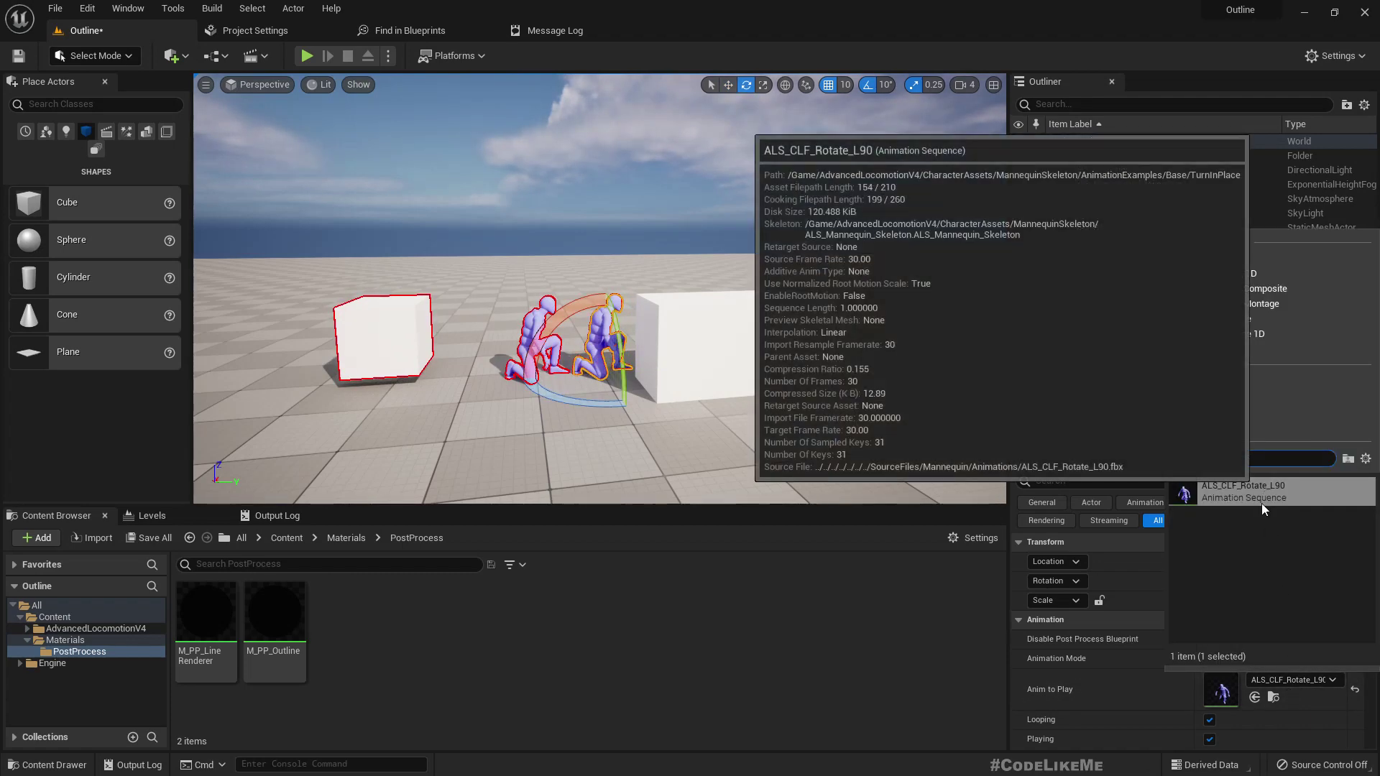
left_click(636, 461)
key("w")
right_click_drag(598, 342, 598, 363)
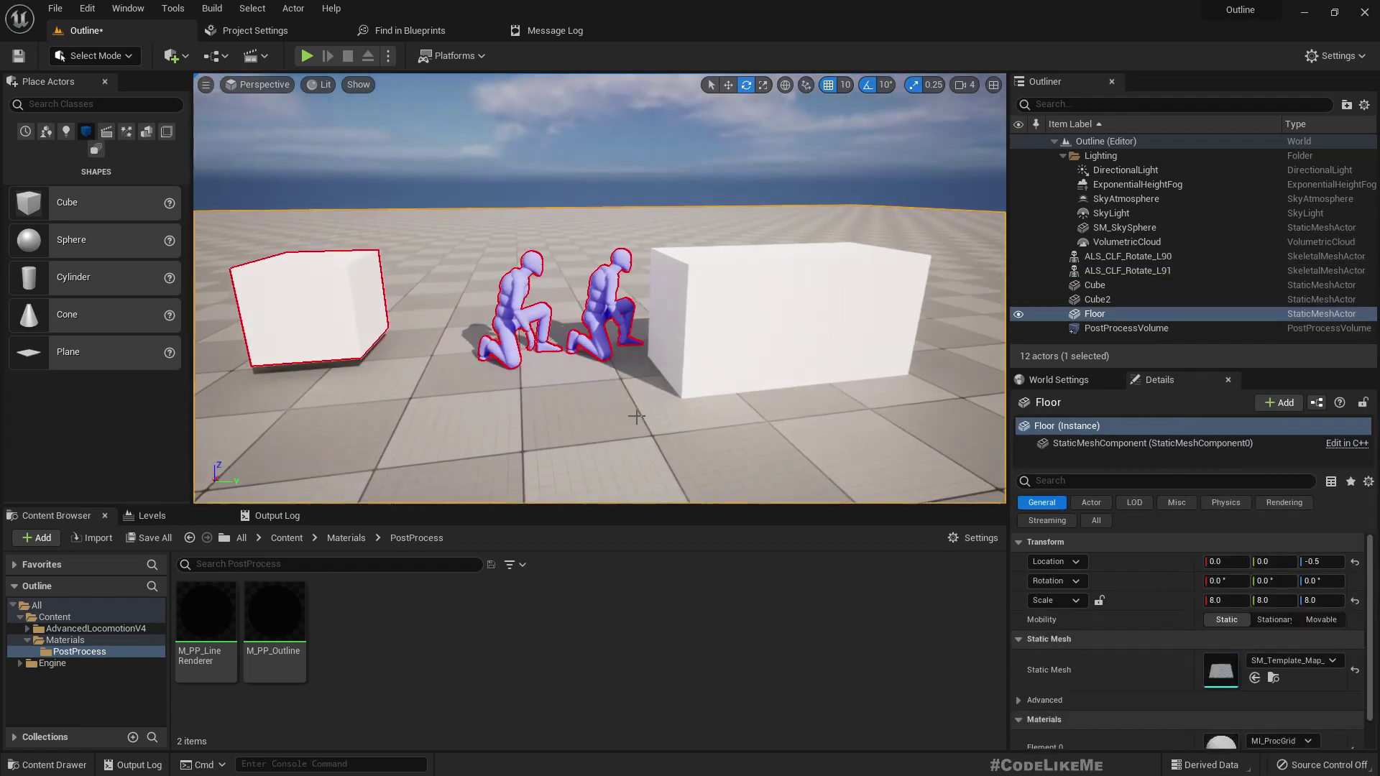
left_click(599, 341)
left_click_drag(629, 384, 697, 355)
left_click(592, 186)
middle_click_drag(587, 237, 593, 306)
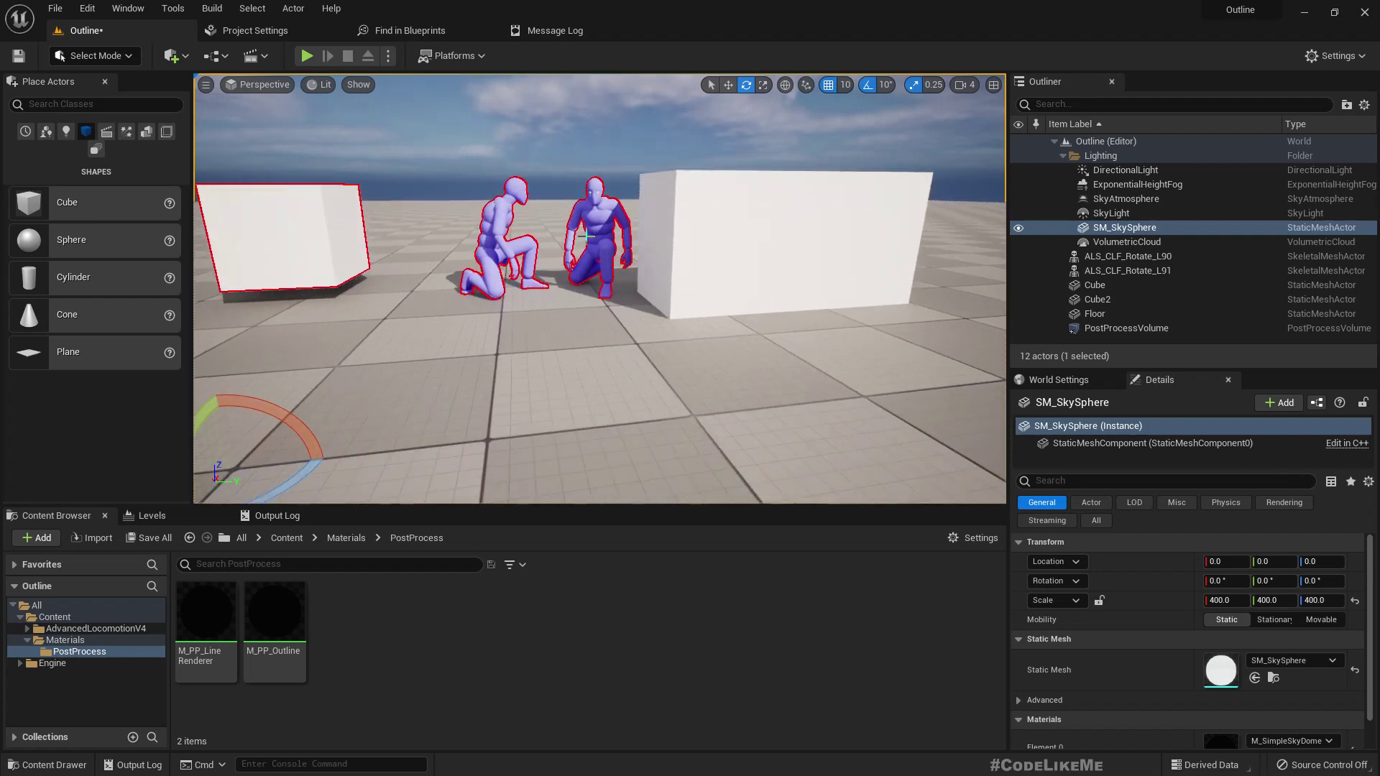
right_click_drag(626, 387, 627, 353)
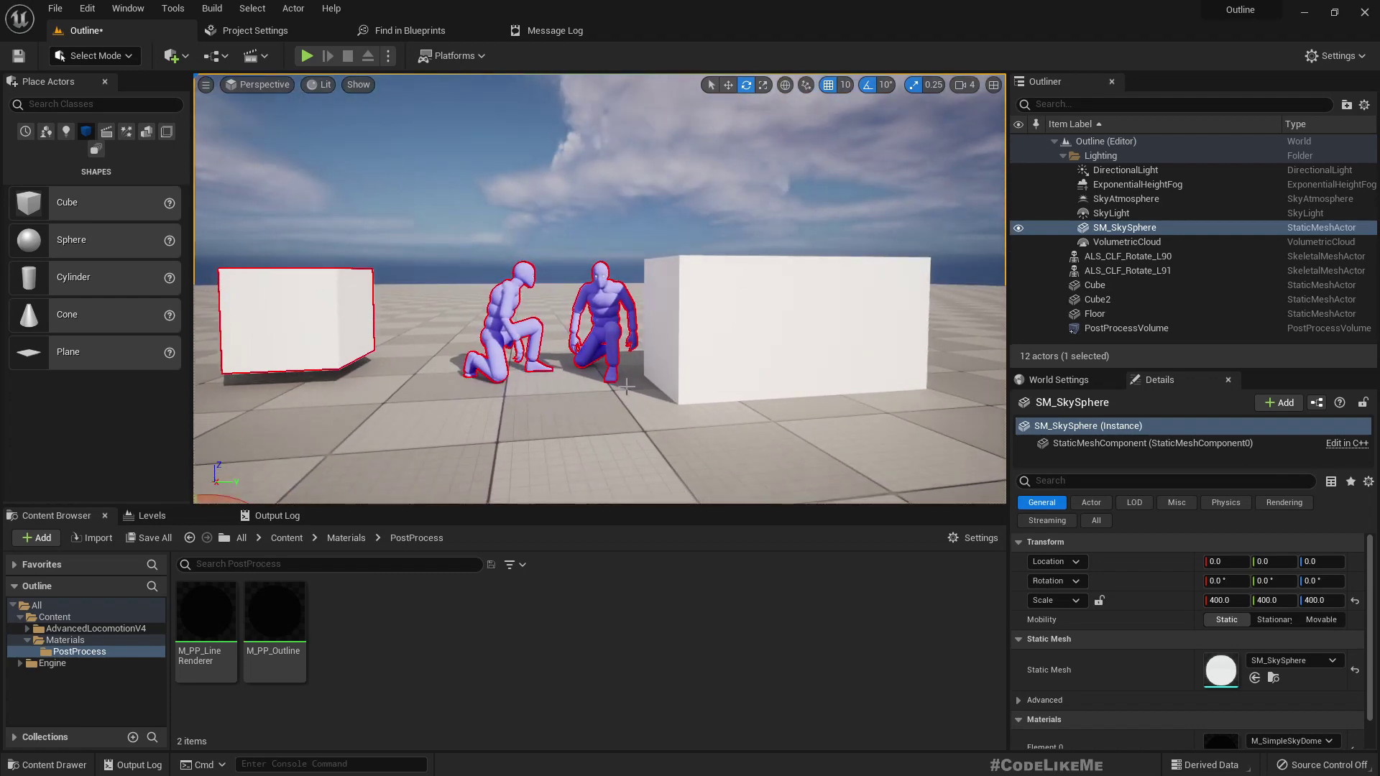
- Open the M_PP_Outline material and examine its node graph
left_click(271, 637)
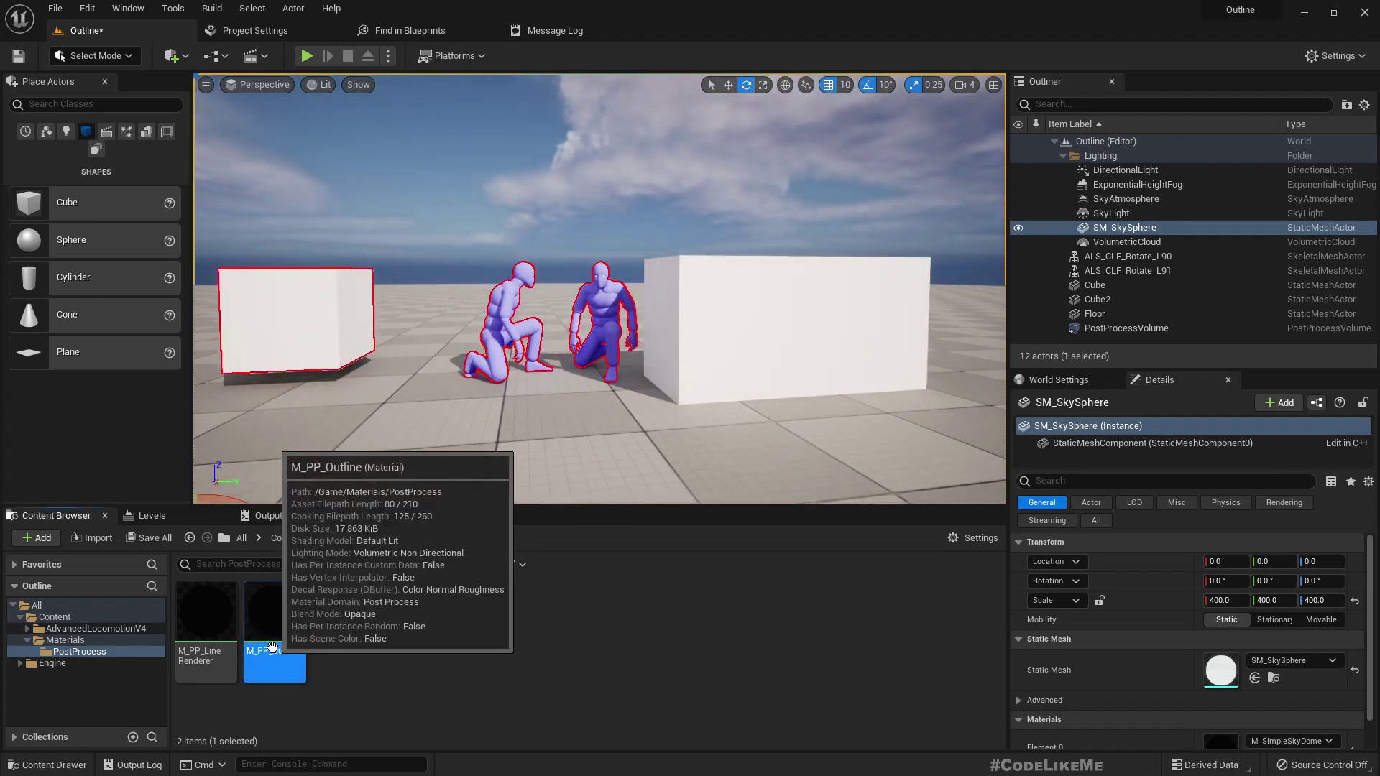
double_click(271, 637)
scroll(753, 419, "down", 4)
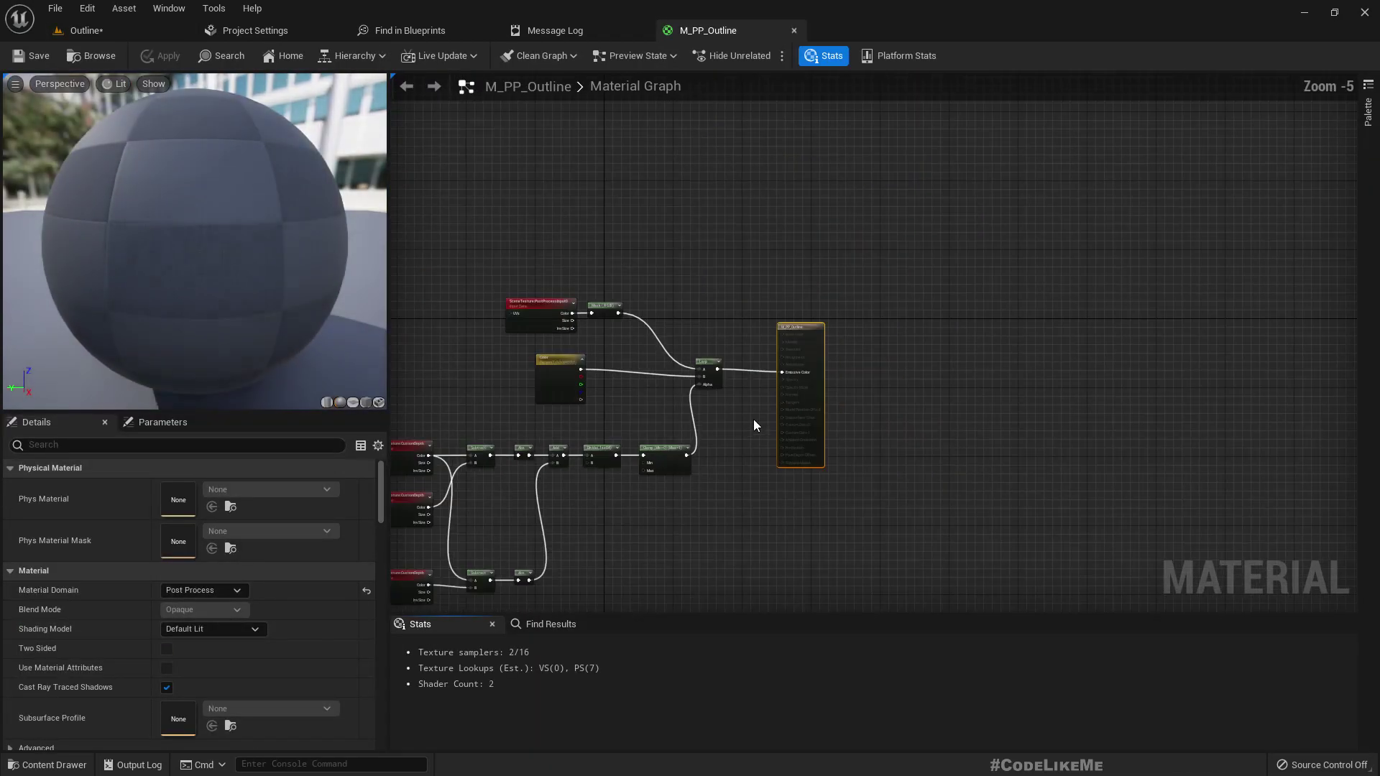
right_click_drag(753, 420, 1057, 354)
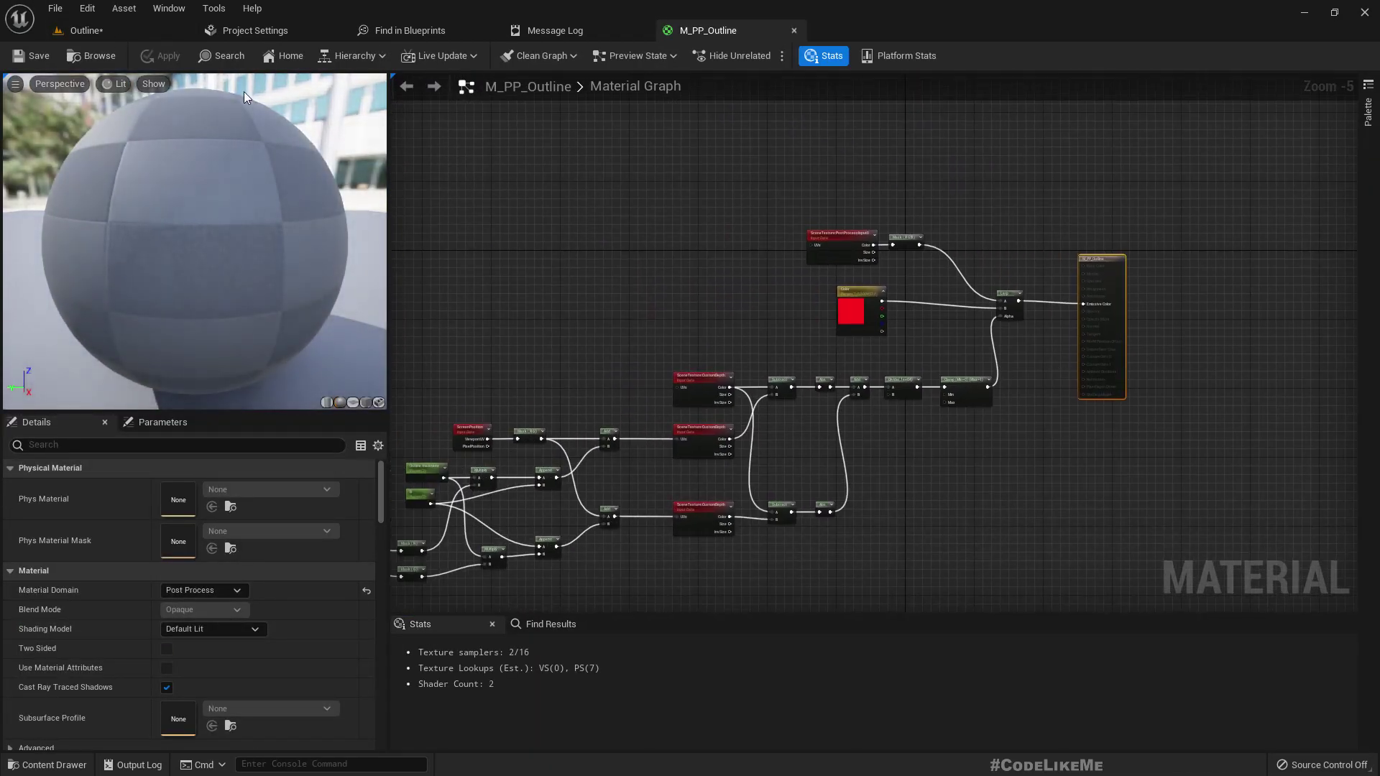
- Return to the level and filter the duplicated character's properties by "cust" to inspect its custom depth stencil settings
left_click(133, 31)
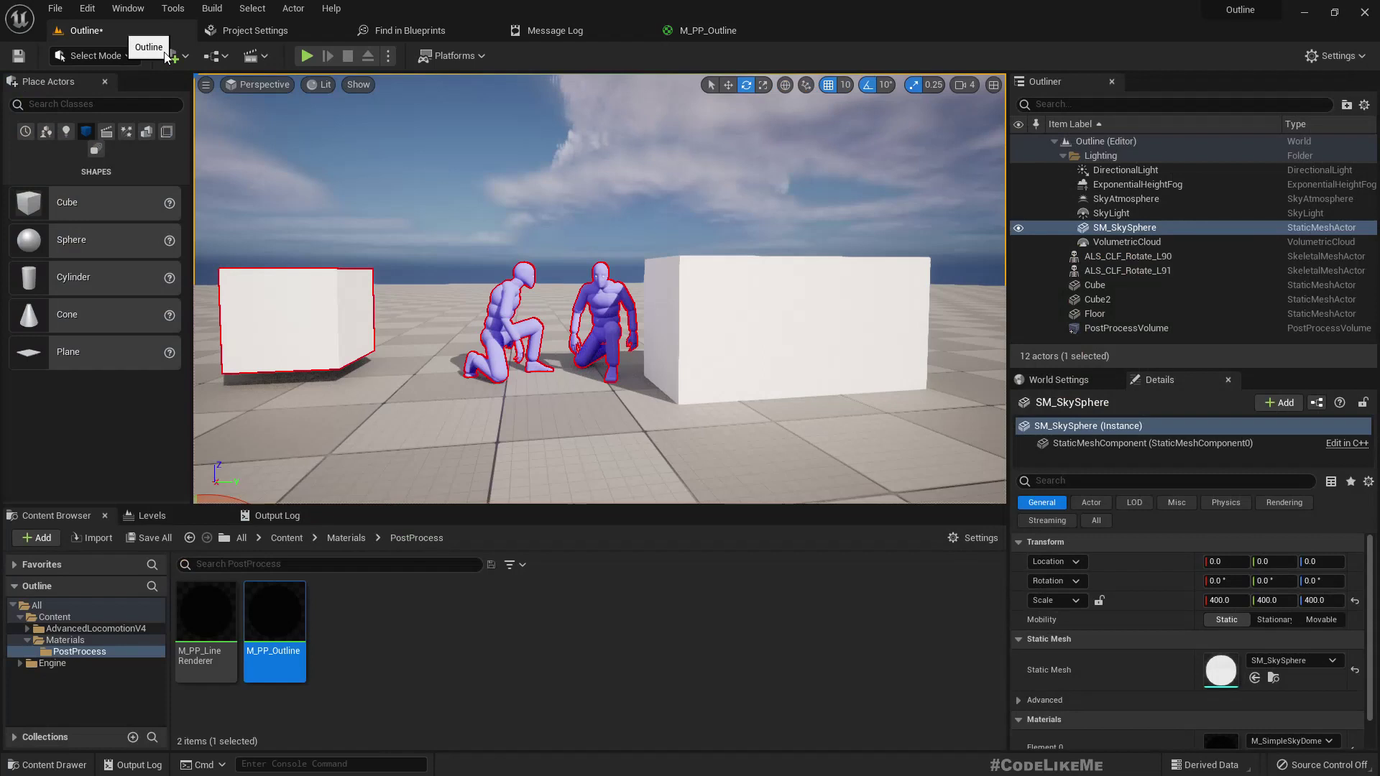
left_click(606, 311)
scroll(1078, 610, "down", 3)
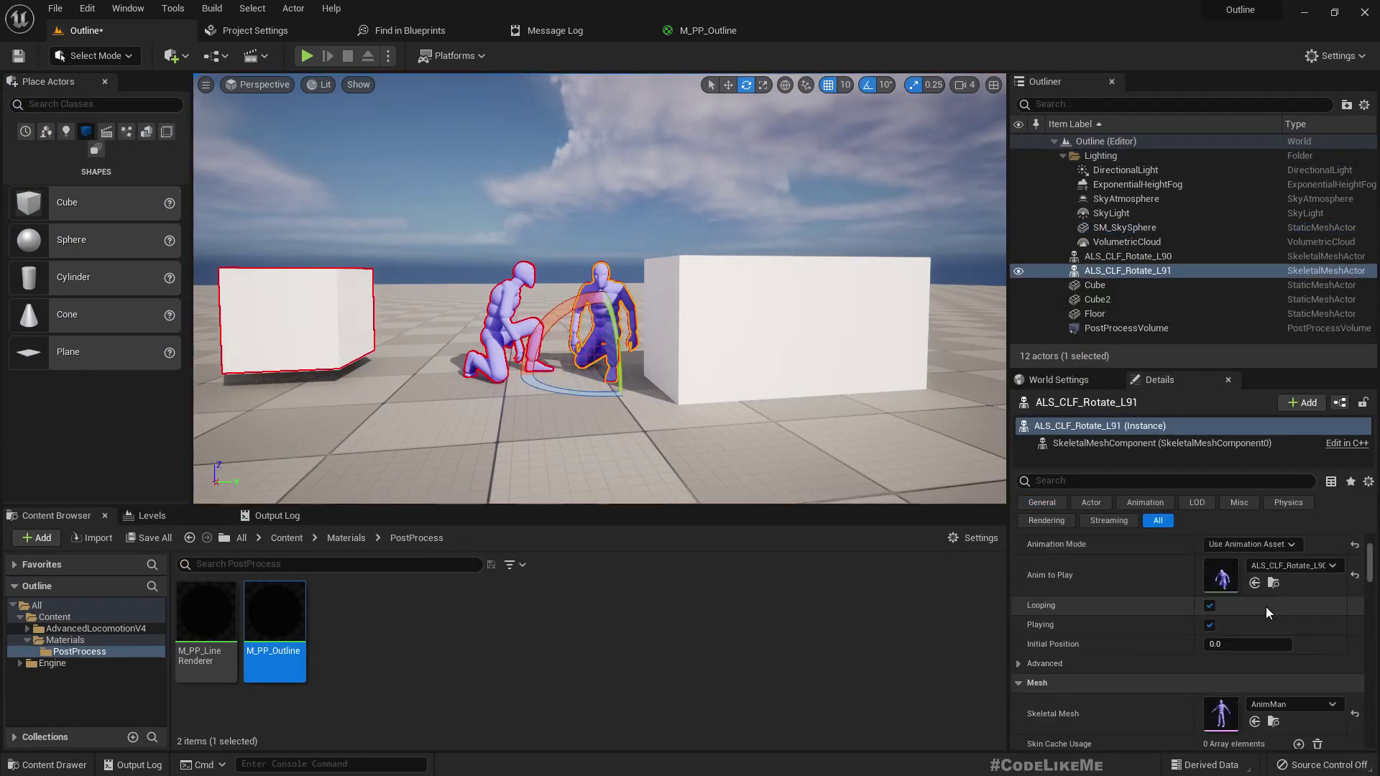
left_click(1047, 481)
type("cust")
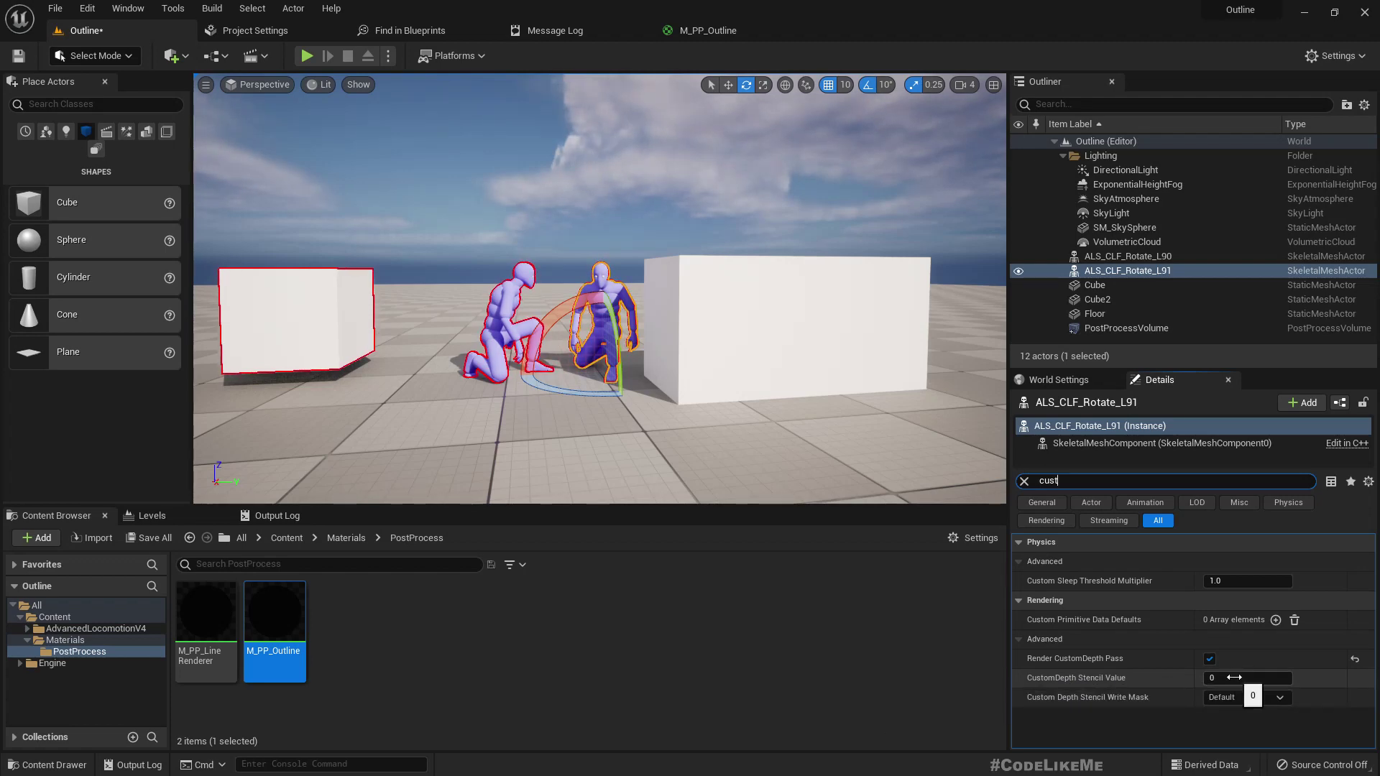
left_click(452, 199)
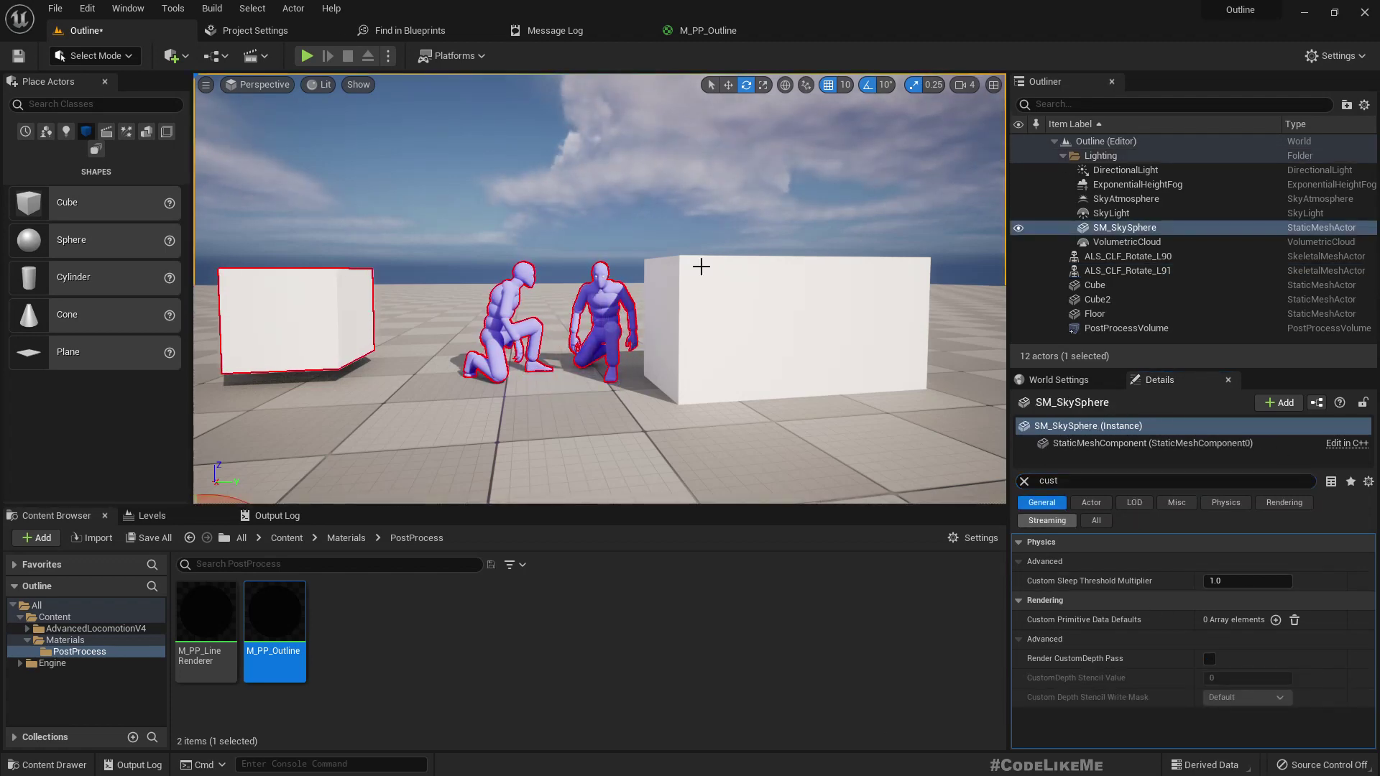
- Close every open editor tab except the Outline level
left_click(253, 30)
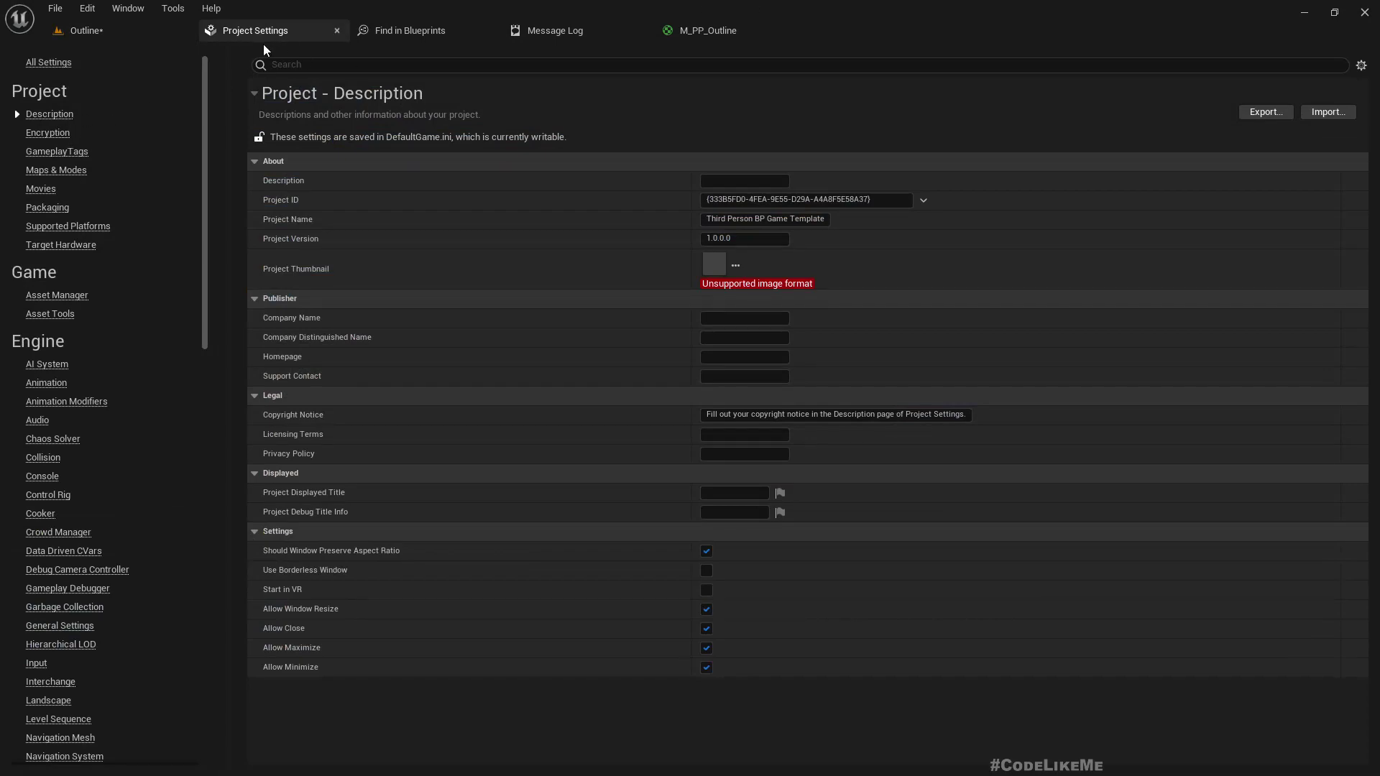
left_click(91, 29)
right_click(90, 28)
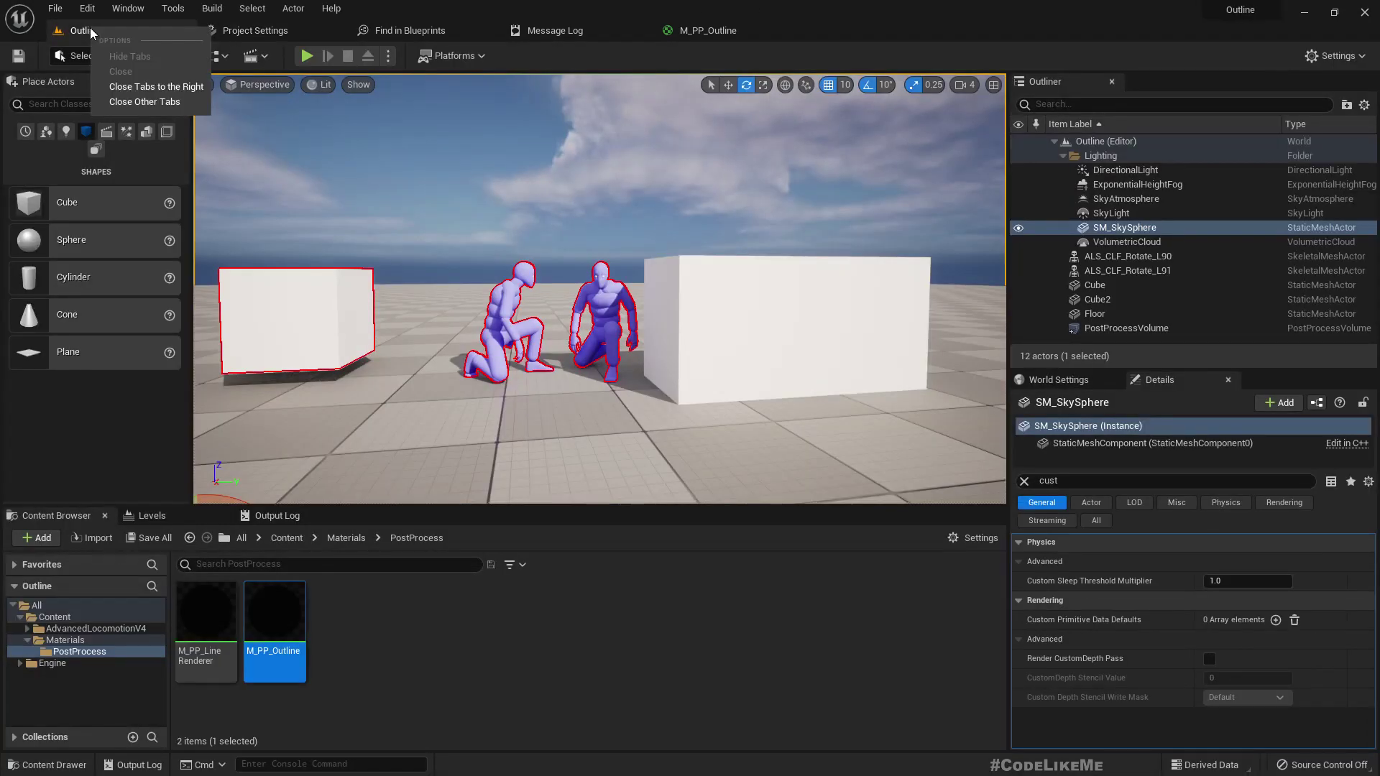
left_click(160, 103)
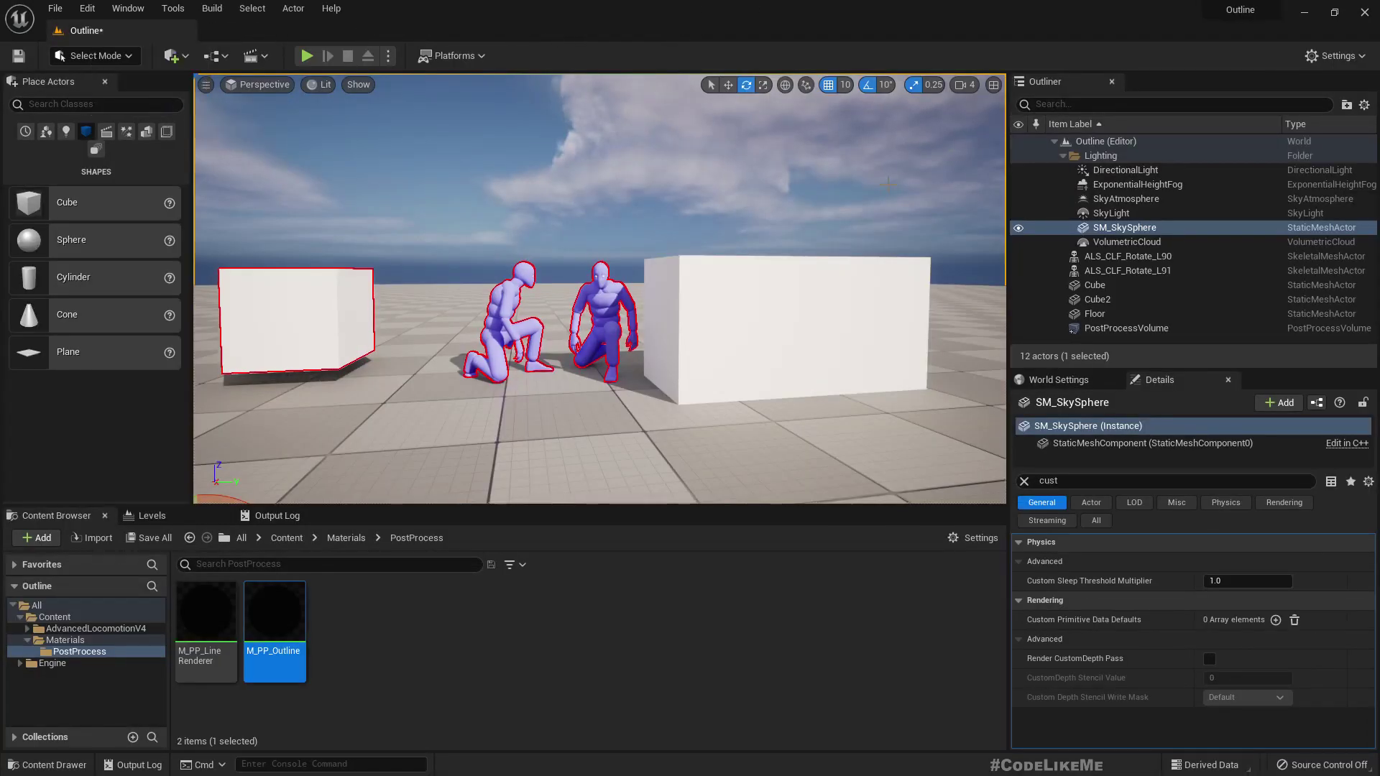
- Find the stencil options in the project settings and set Custom Depth-Stencil Pass to Enabled with Stencil
left_click(1336, 56)
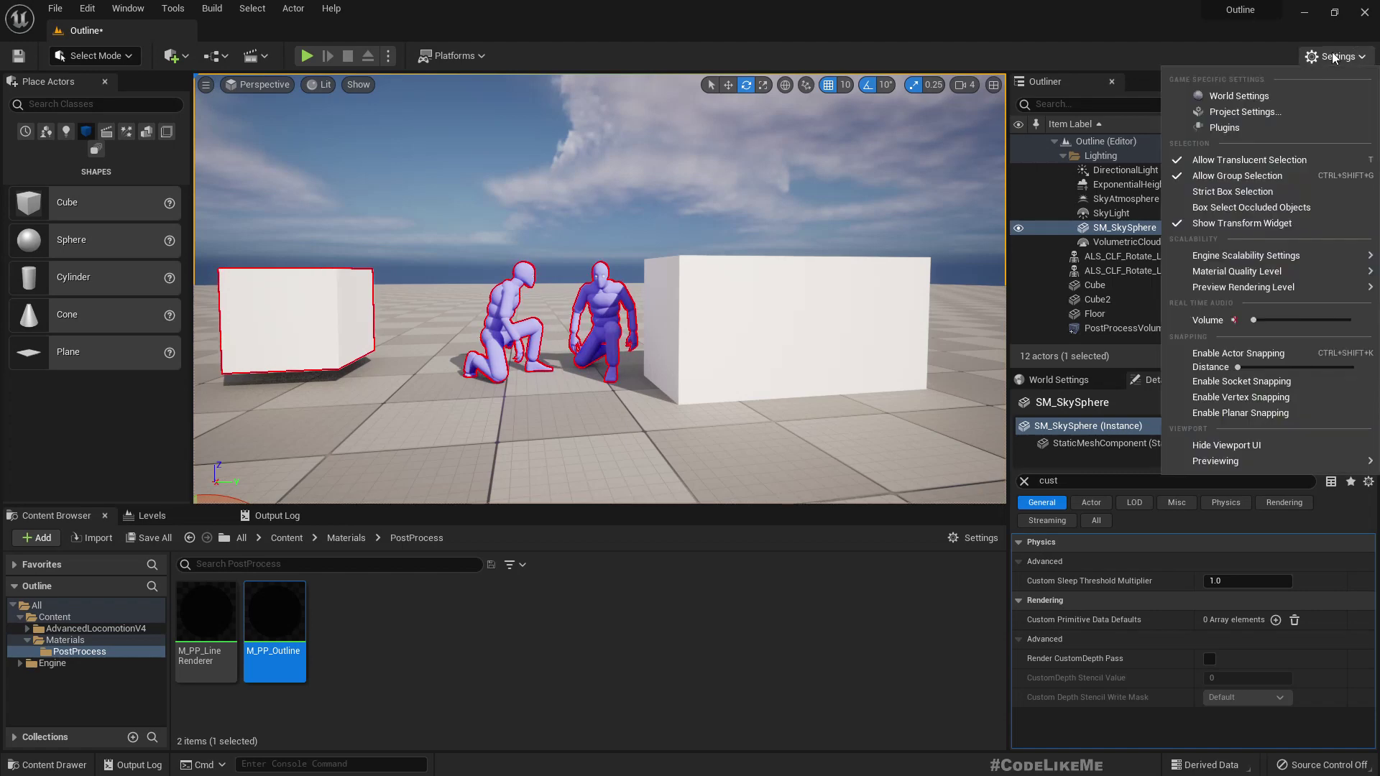
left_click(1233, 112)
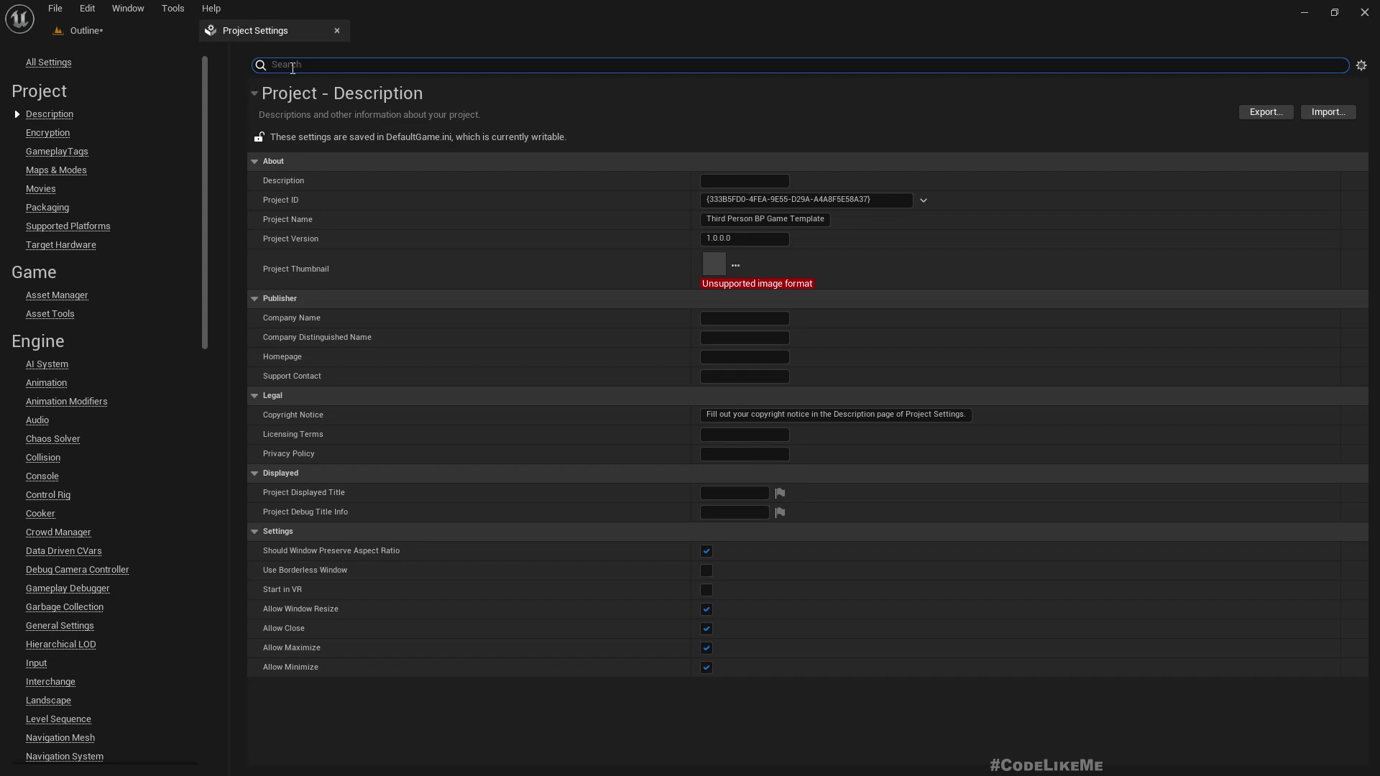
type("stenc")
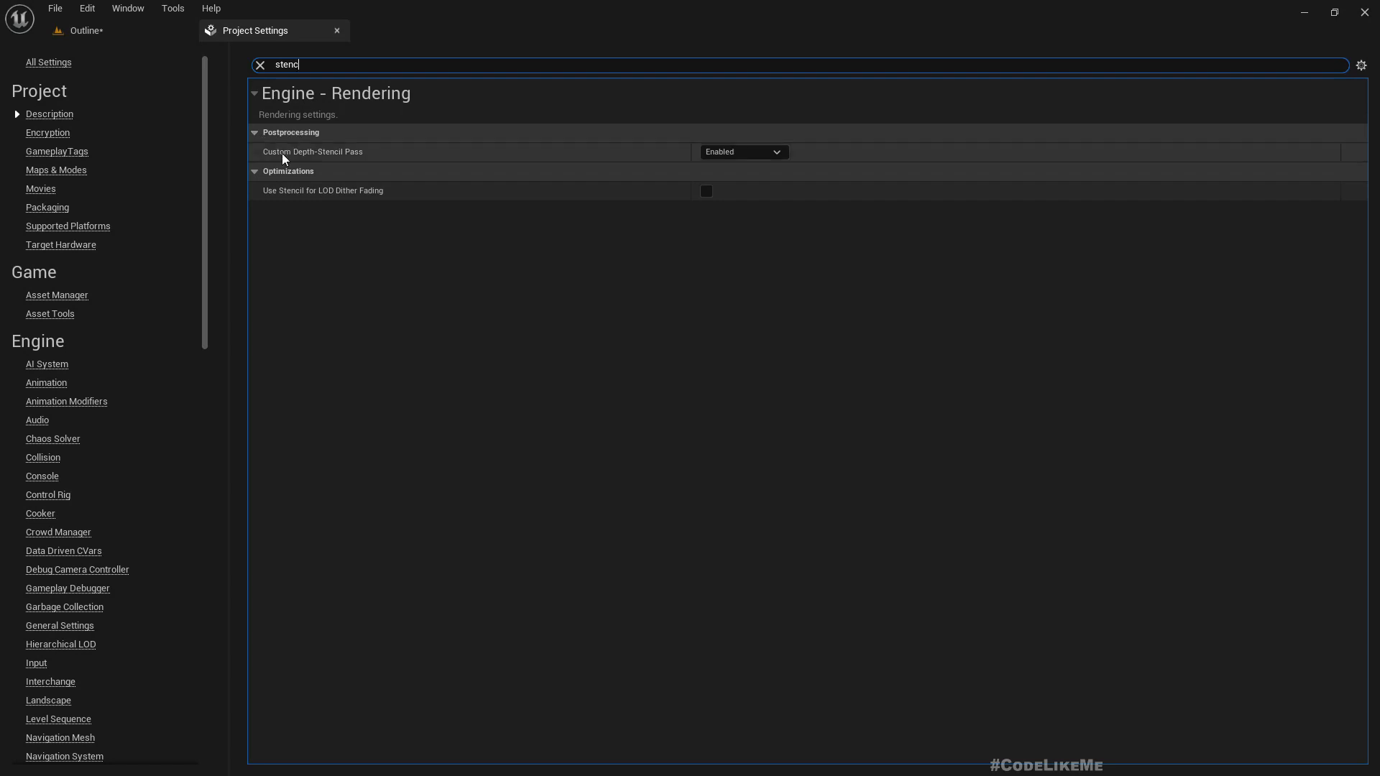
left_click(740, 151)
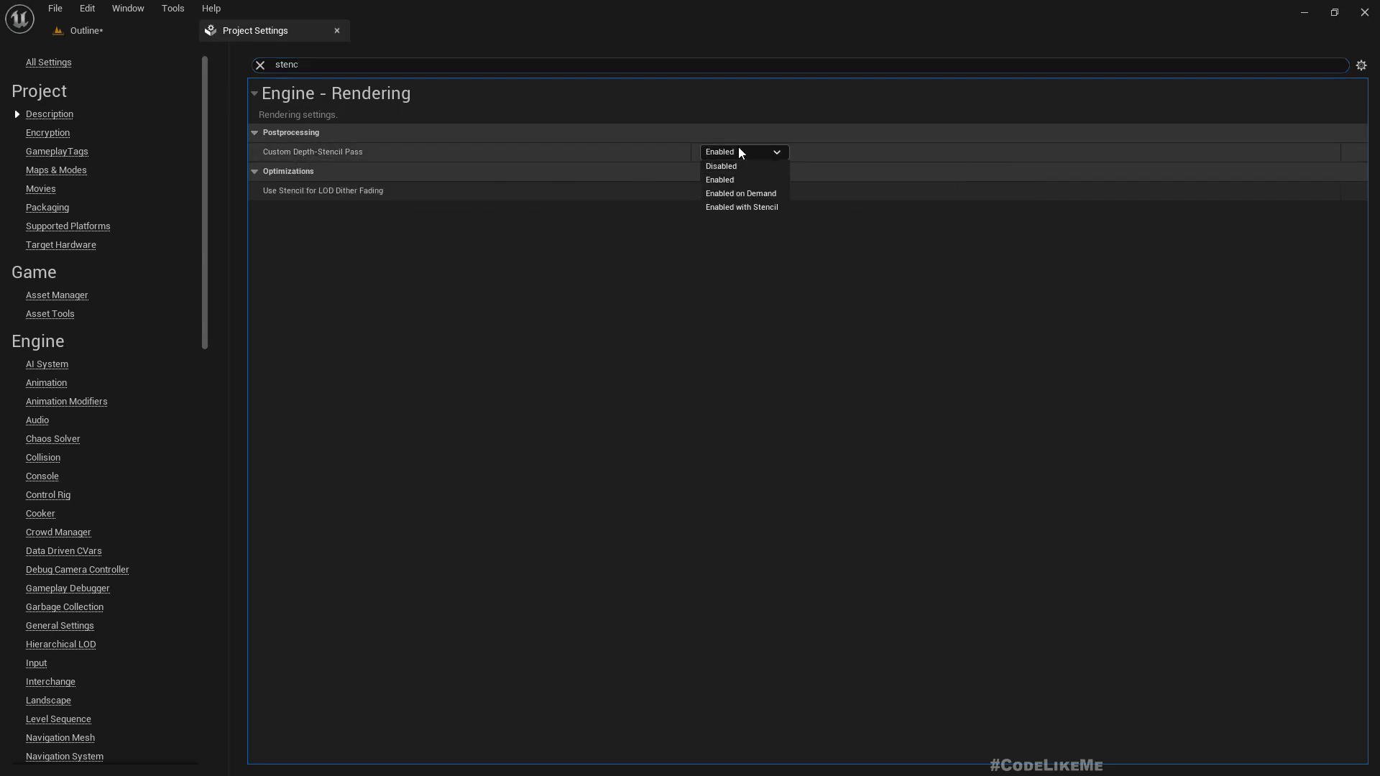
left_click(754, 207)
- Return to the Outline level and set the CustomDepth Stencil Value of the character nearest the large cube to 2
left_click(105, 33)
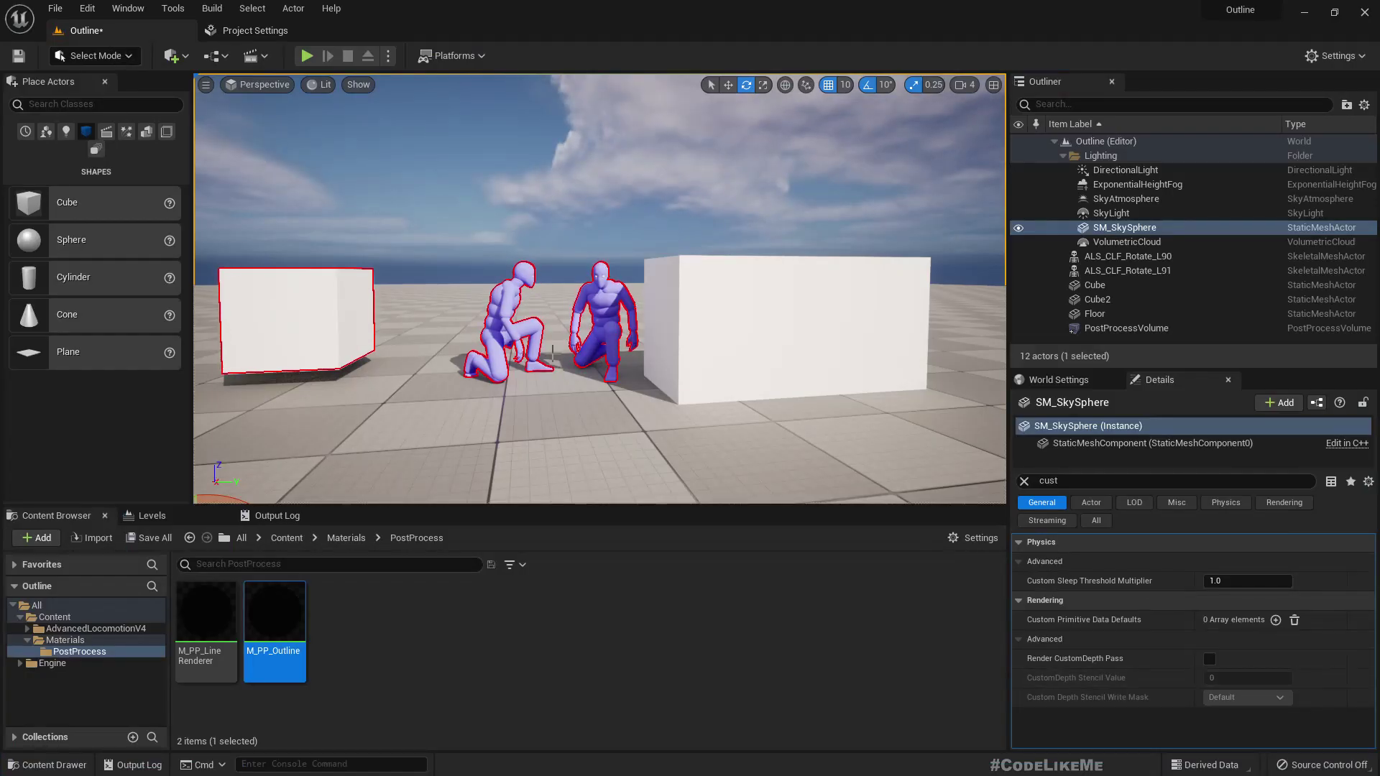
left_click(602, 316)
left_click(1209, 659)
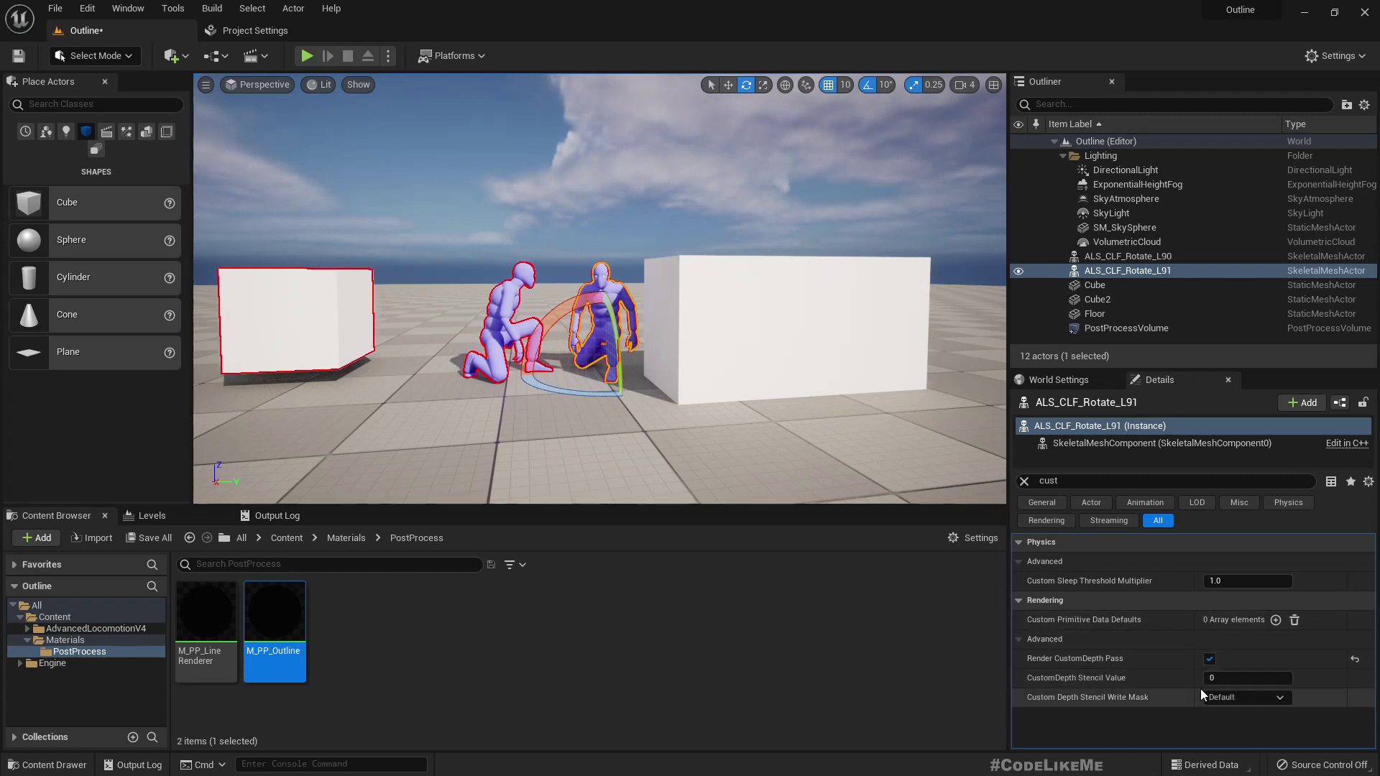
left_click(1234, 680)
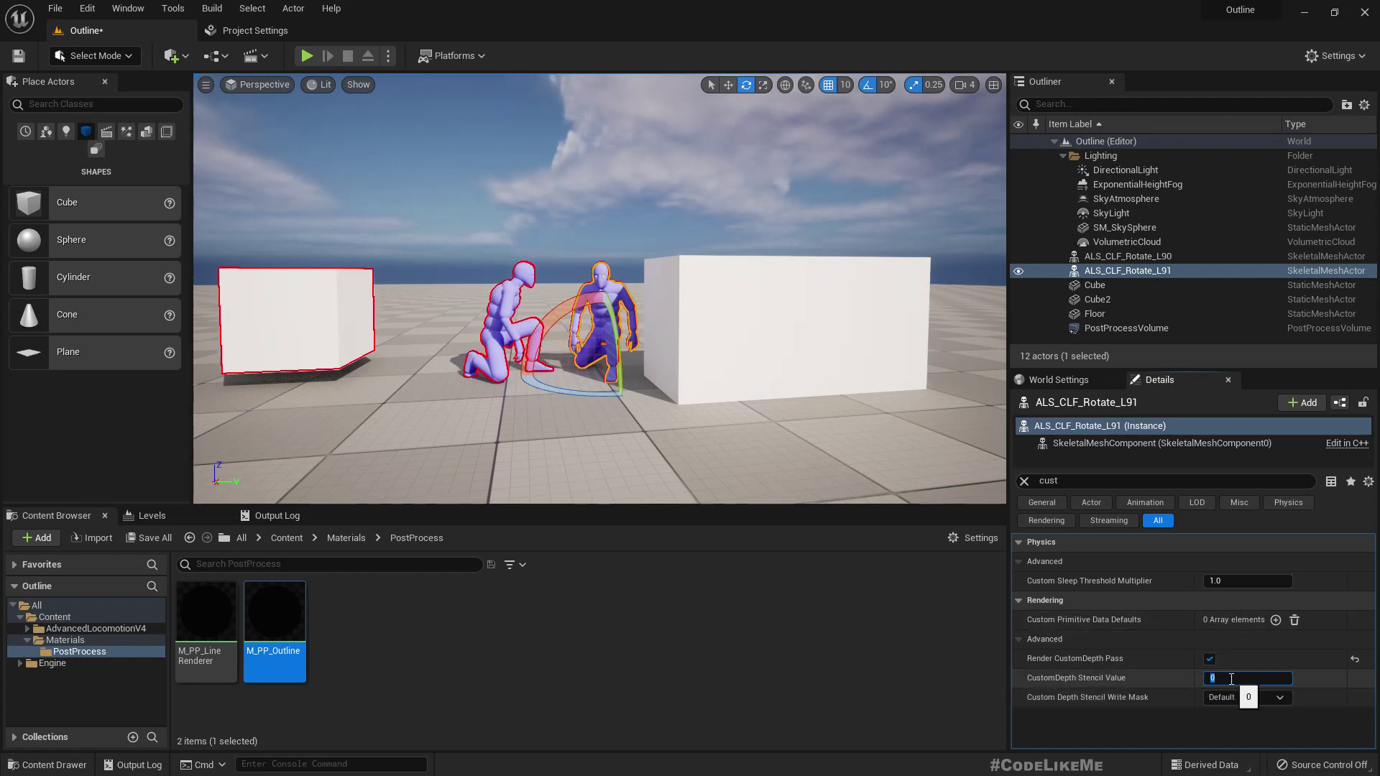
key("Return")
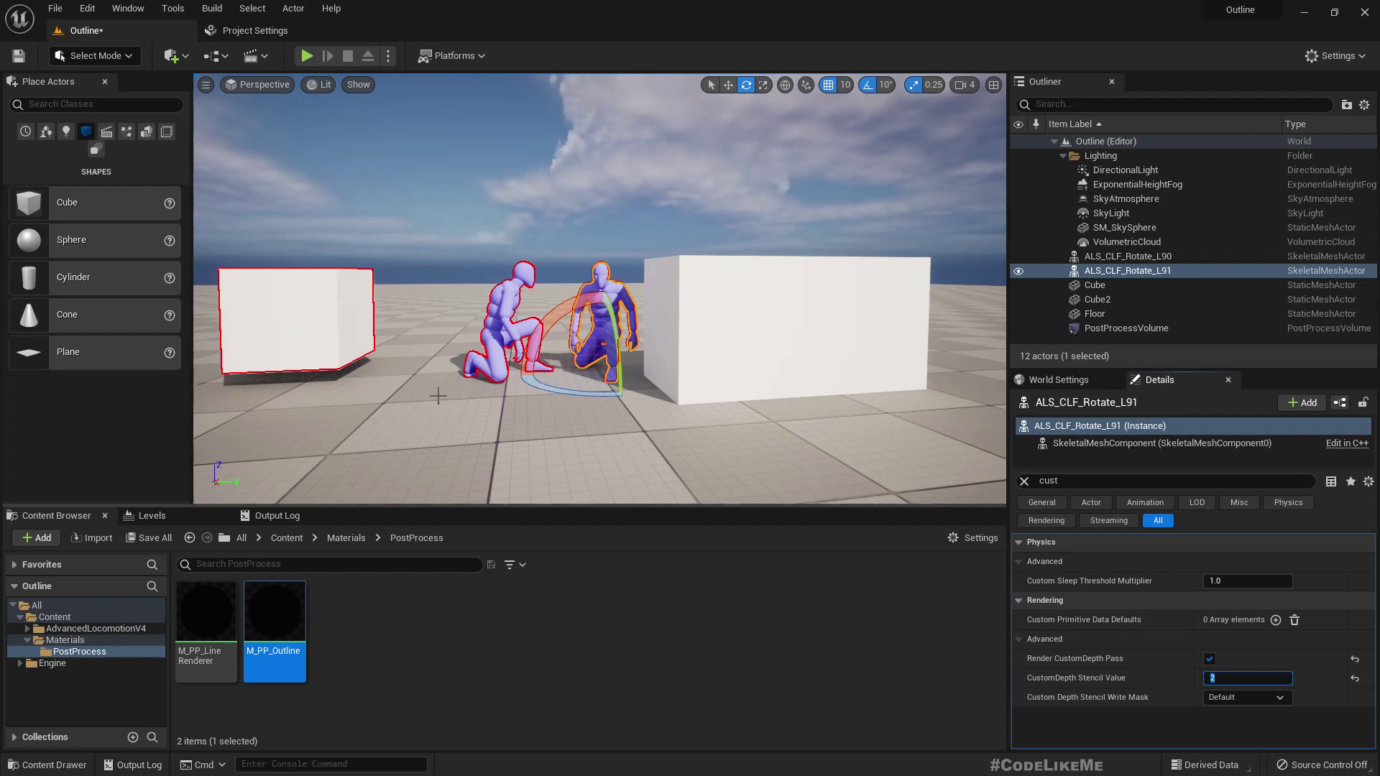
- In the M_PP_Outline material, set Blendable Location to Before Tonemapping and apply the change
left_click(518, 434)
mouse_move(517, 434)
right_mouse_down()
mouse_move(469, 431)
mouse_move(511, 431)
right_mouse_up()
key("d")
key("d")
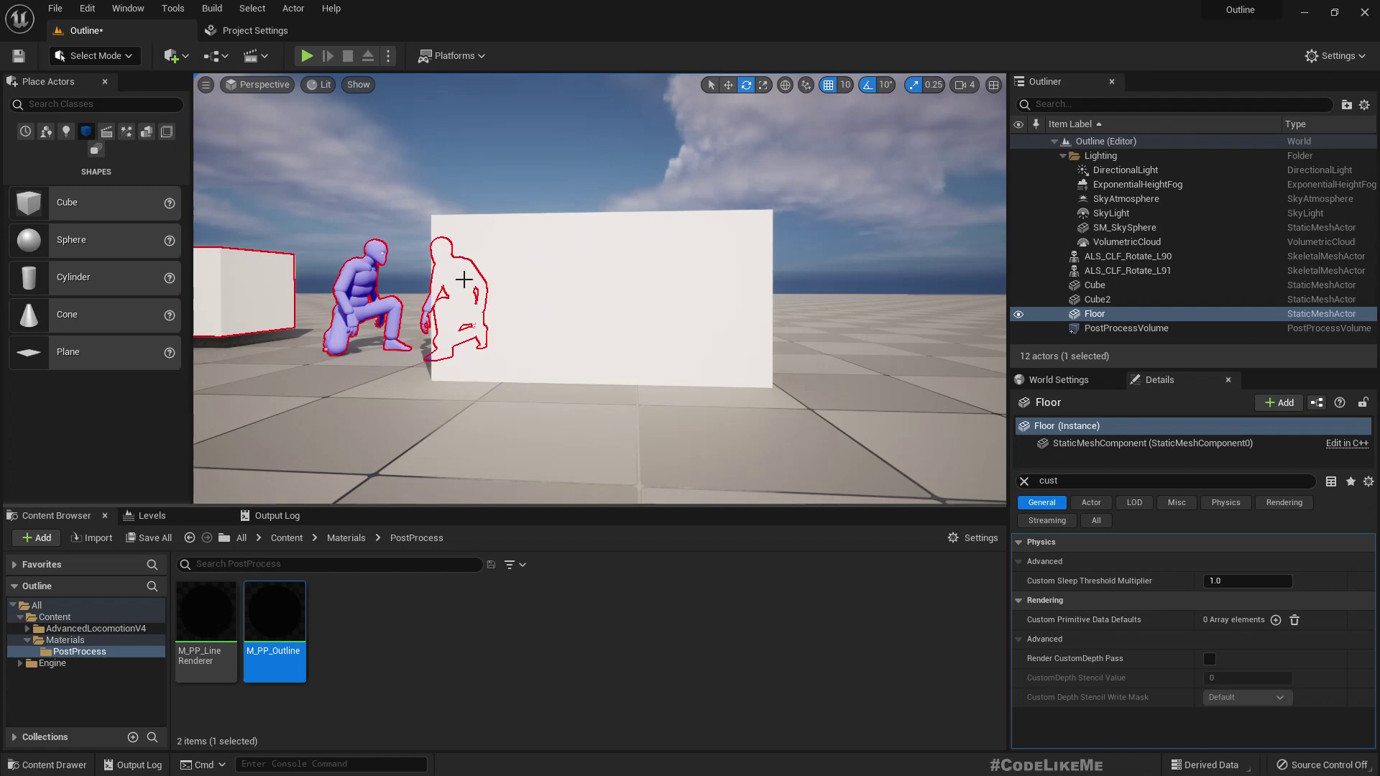
double_click(277, 642)
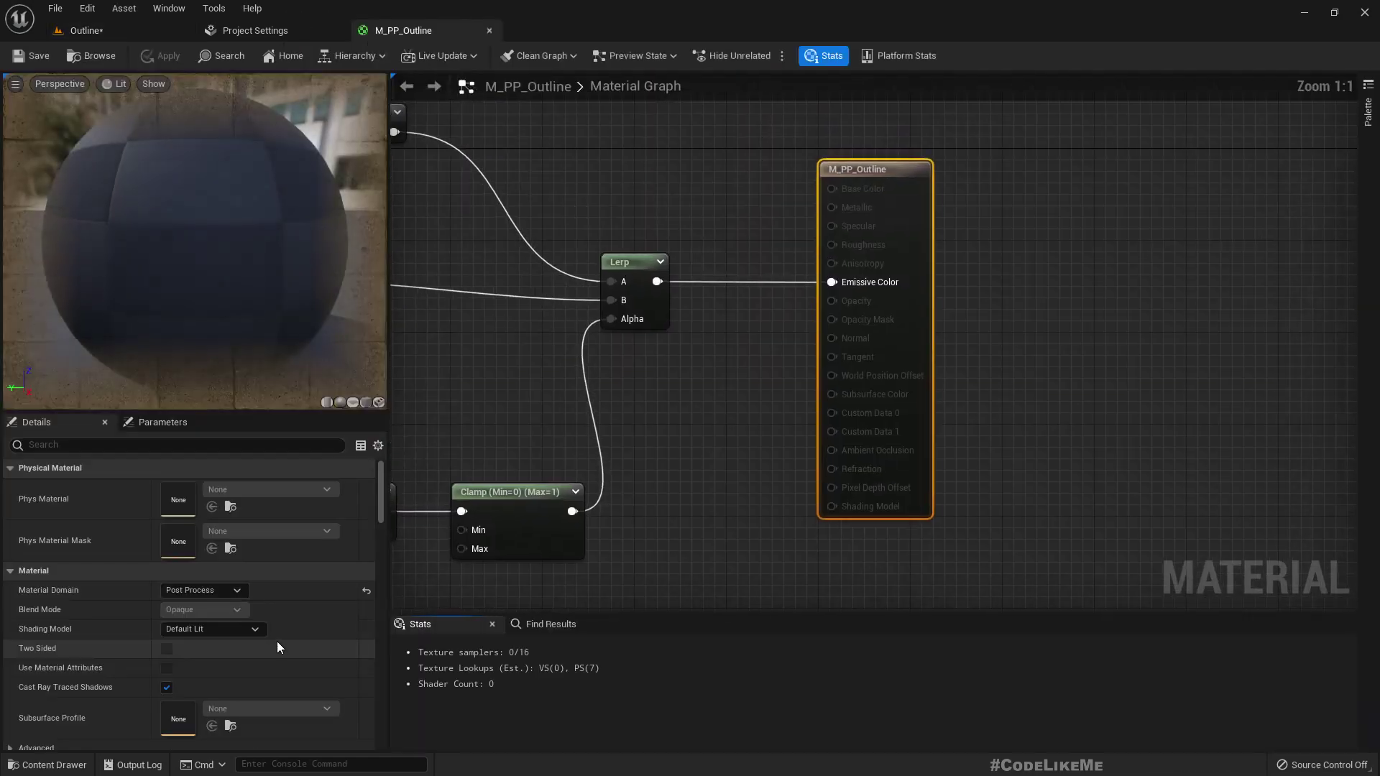
scroll(600, 393, "down", 5)
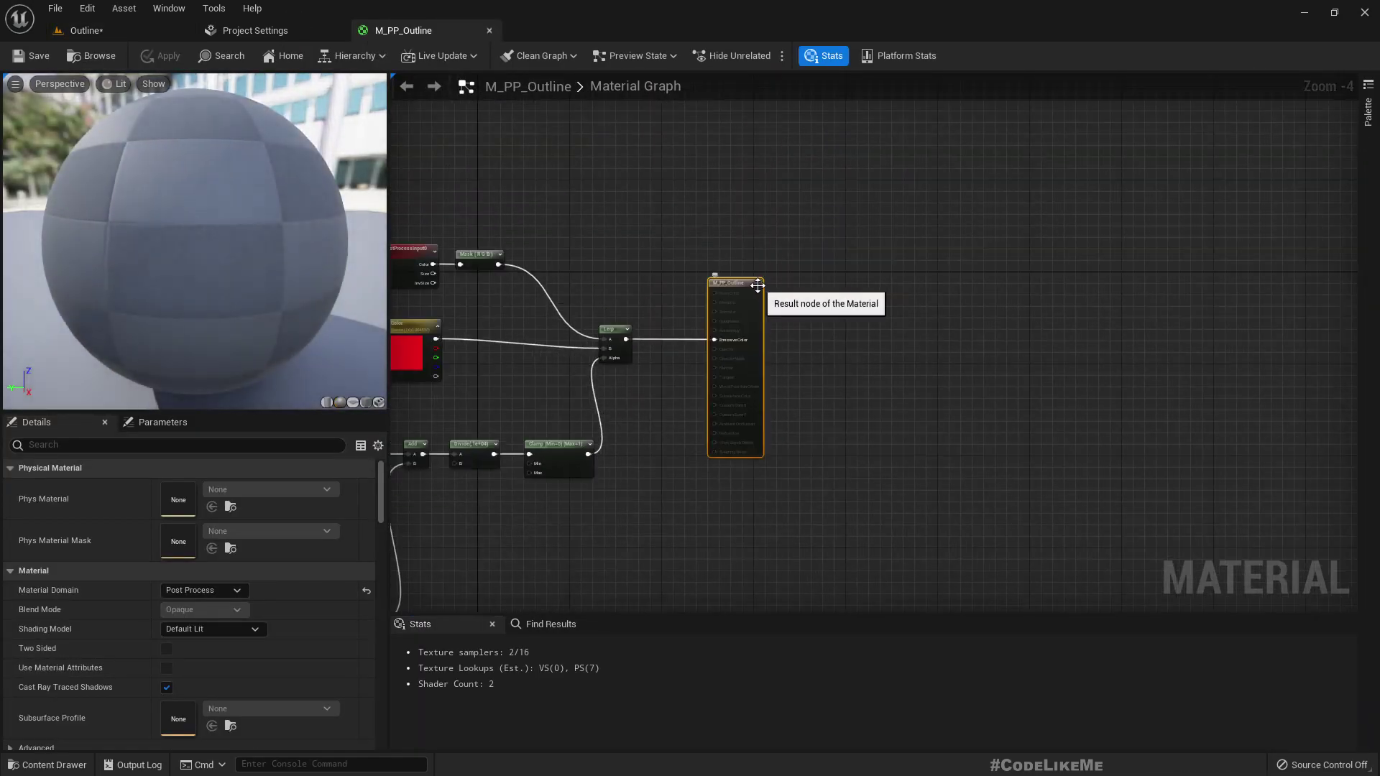
scroll(140, 670, "down", 10)
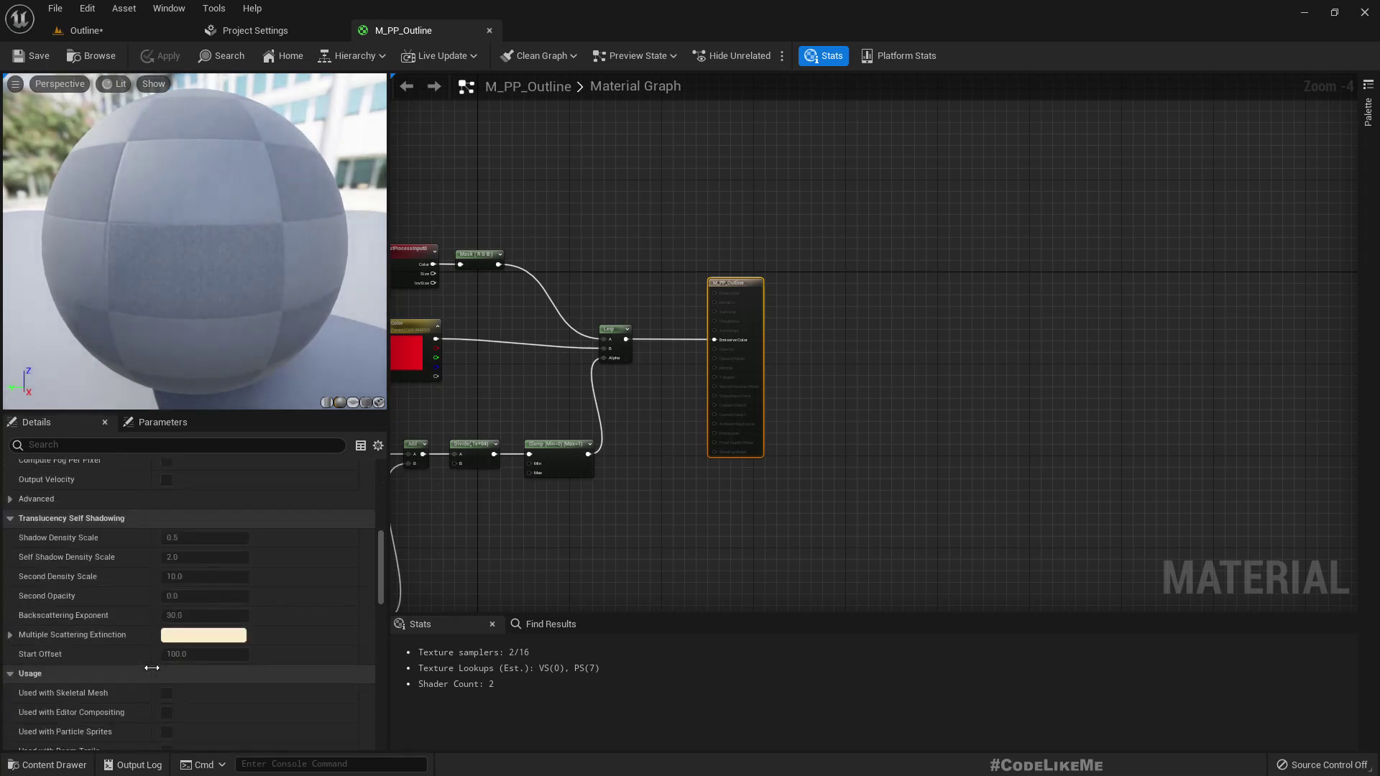
scroll(153, 667, "down", 15)
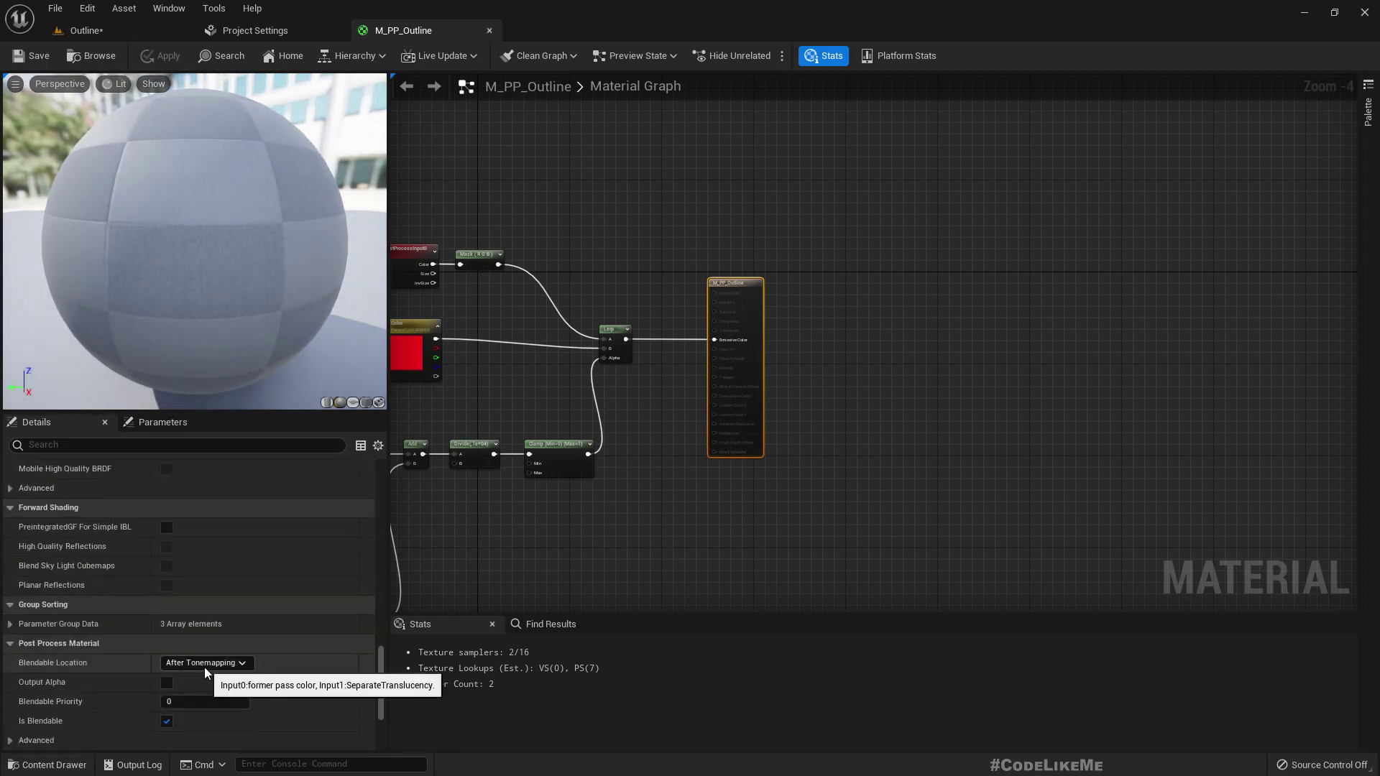
left_click(205, 668)
left_click(201, 685)
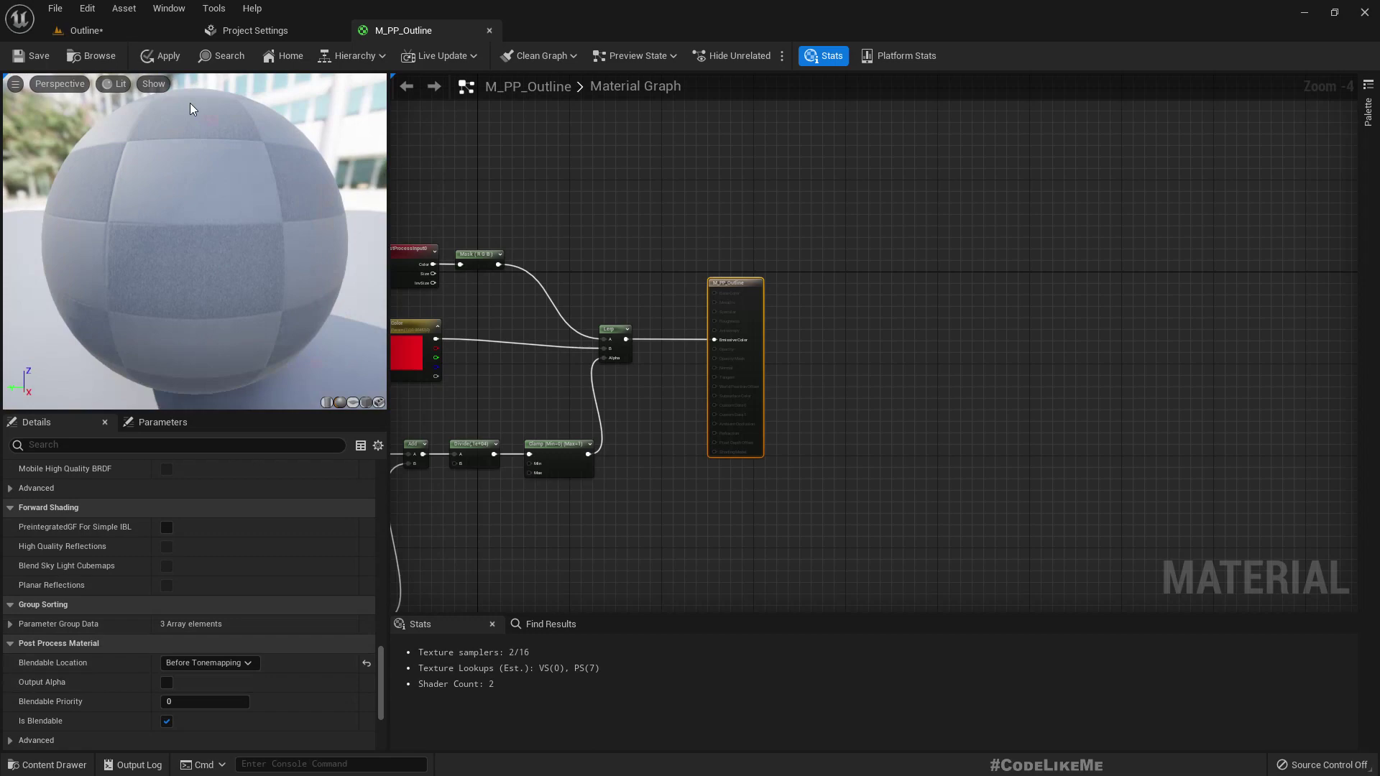
left_click(166, 56)
- Return to the level and check the outlines around the characters and the small cube from different views
left_click(118, 28)
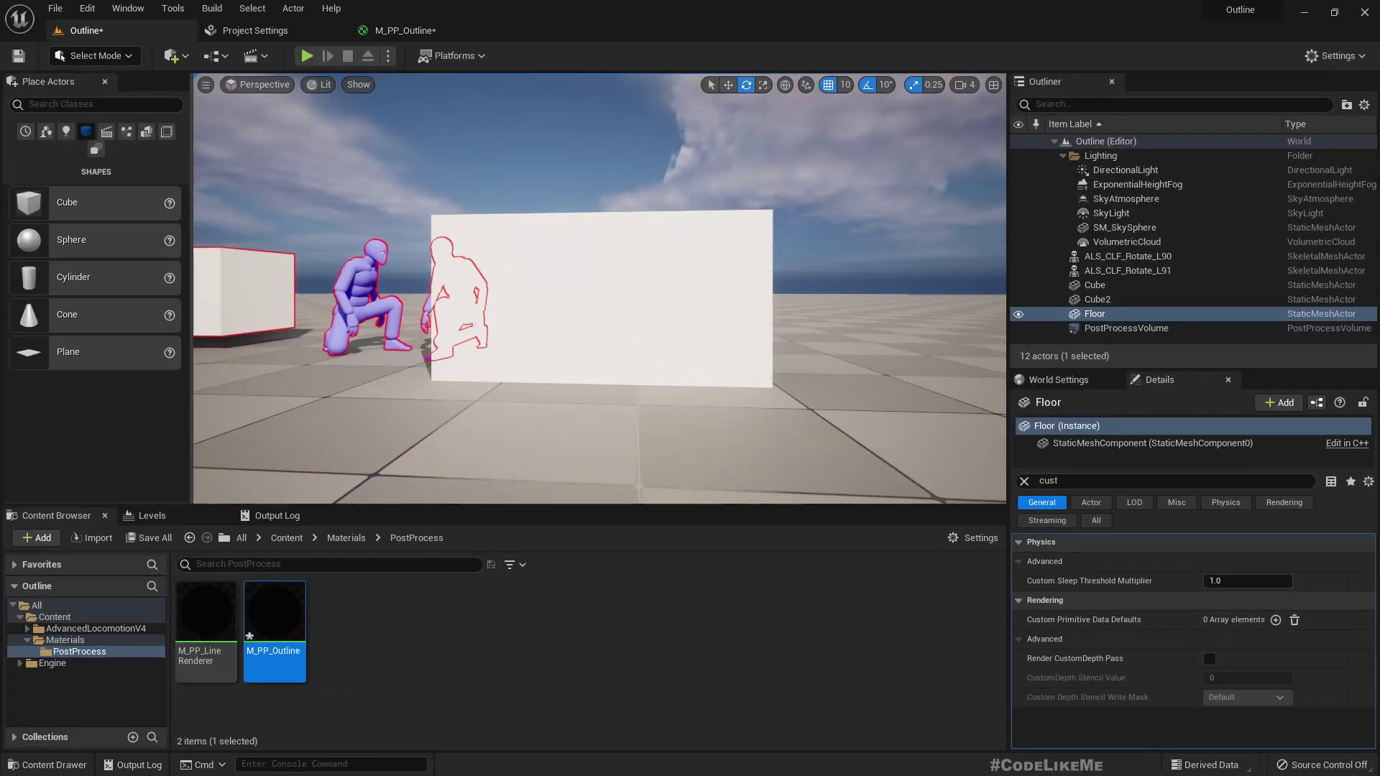
right_click_drag(599, 287, 517, 287)
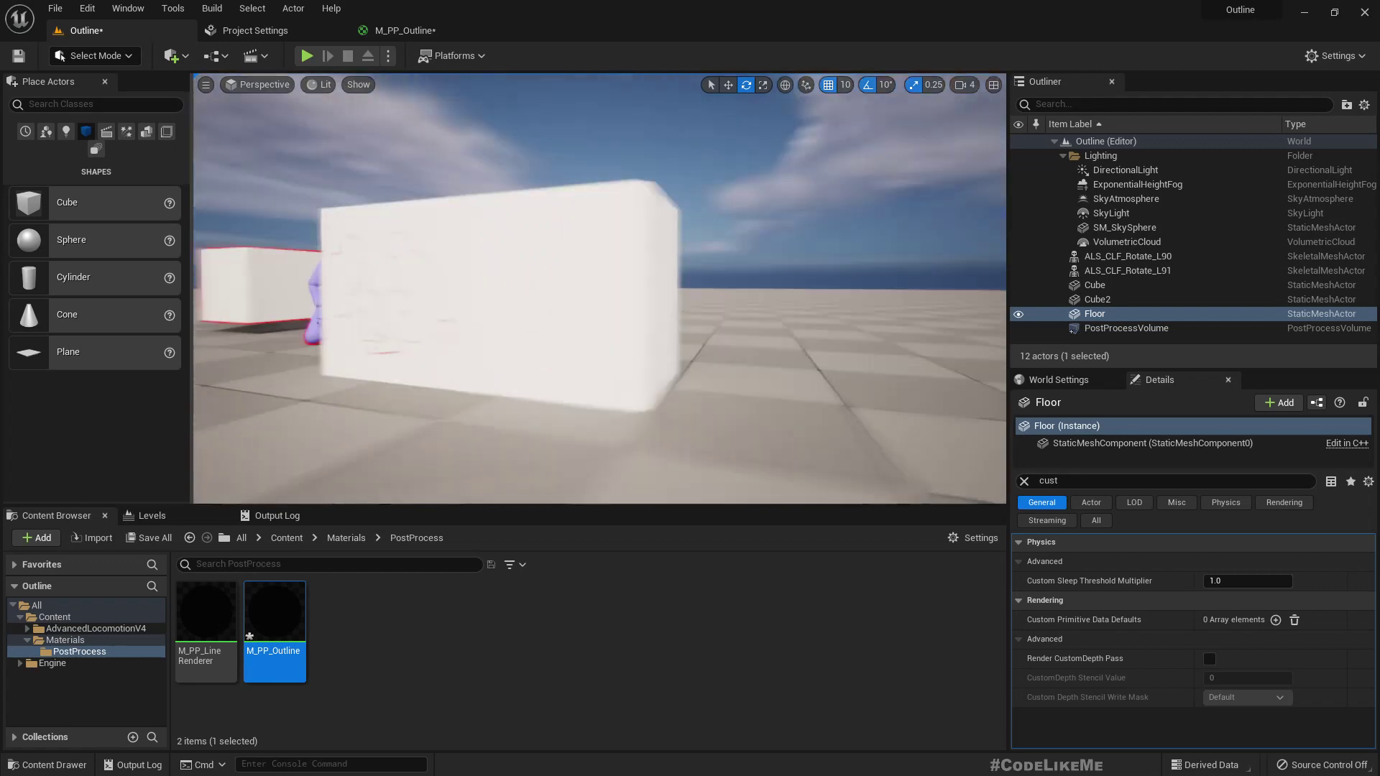
right_click_drag(507, 334, 543, 338)
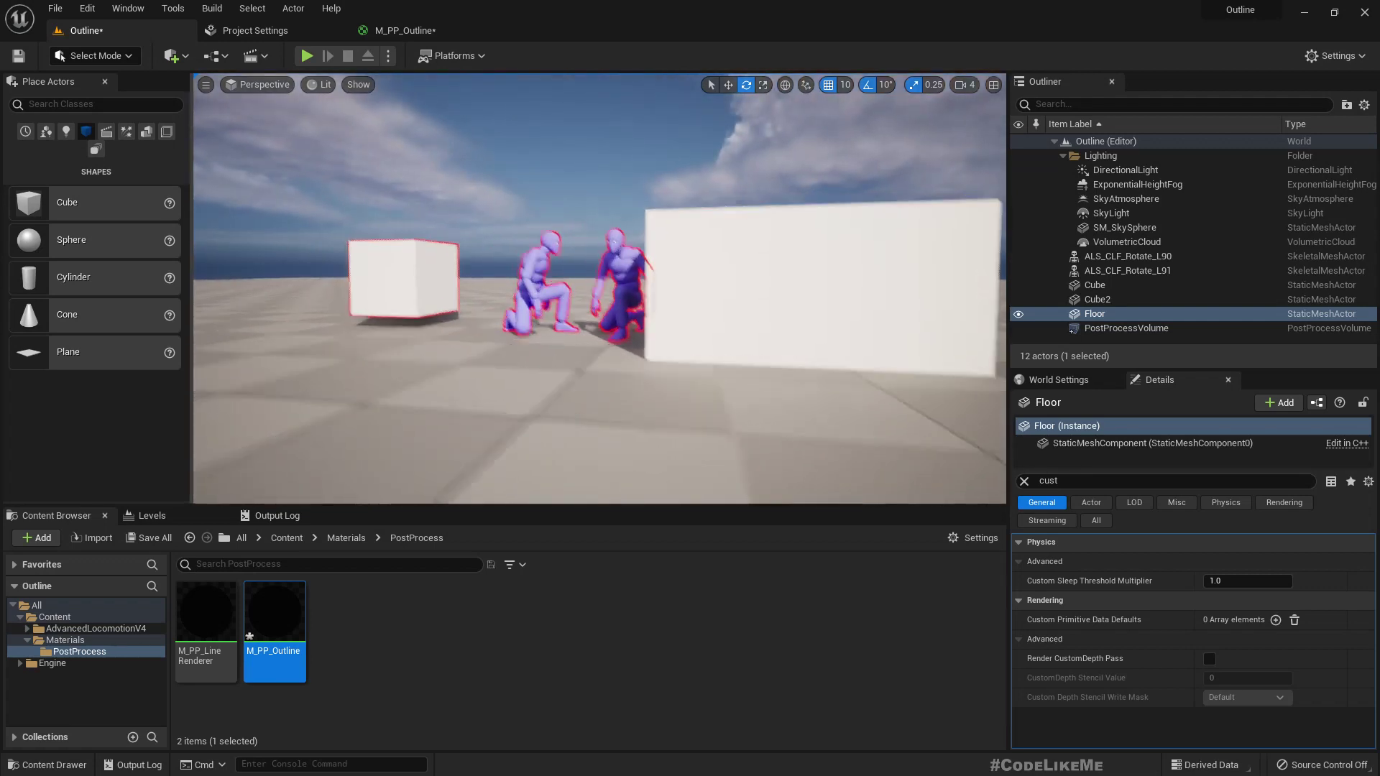
middle_click_drag(693, 317, 646, 298)
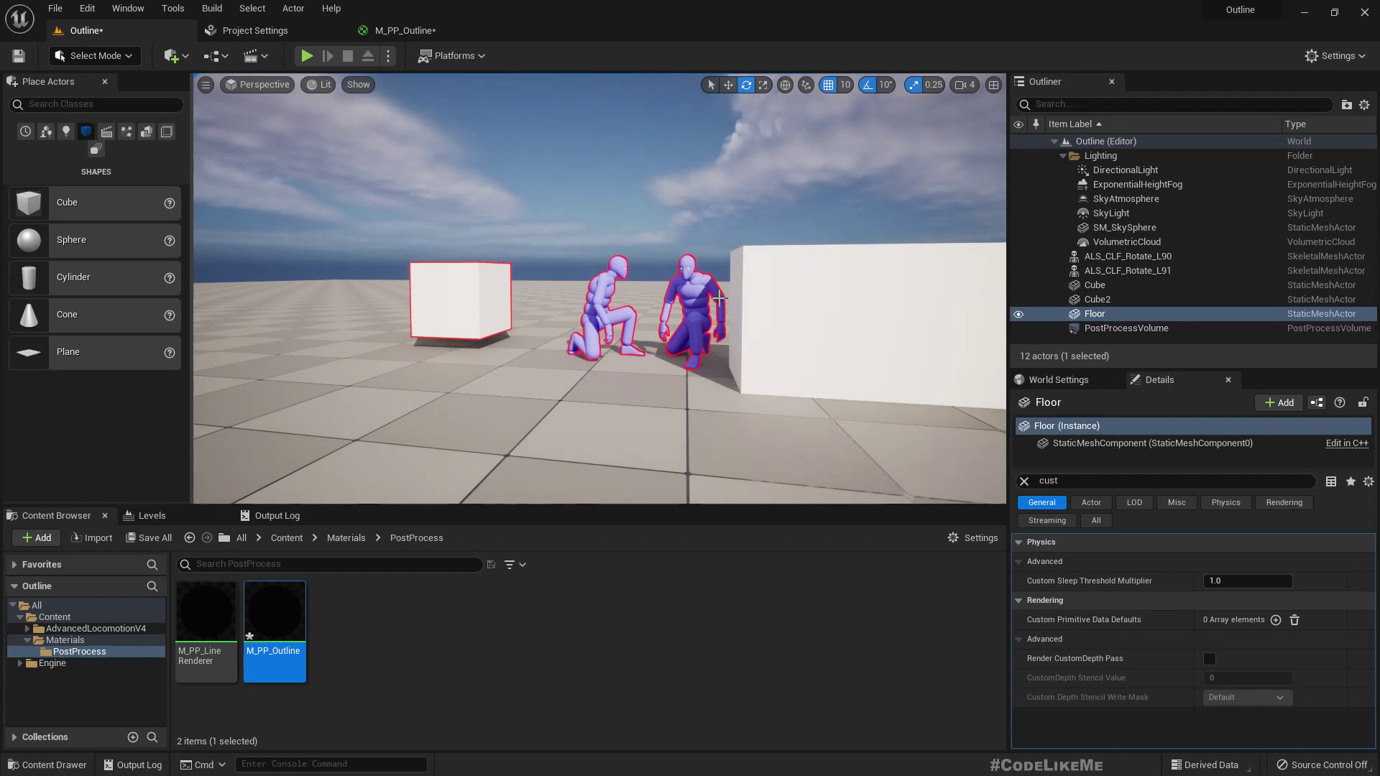
- Add a SceneTexture node above the CustomDepth nodes in the M_PP_Outline graph and set its Scene Texture Id to CustomDepth
left_click(392, 30)
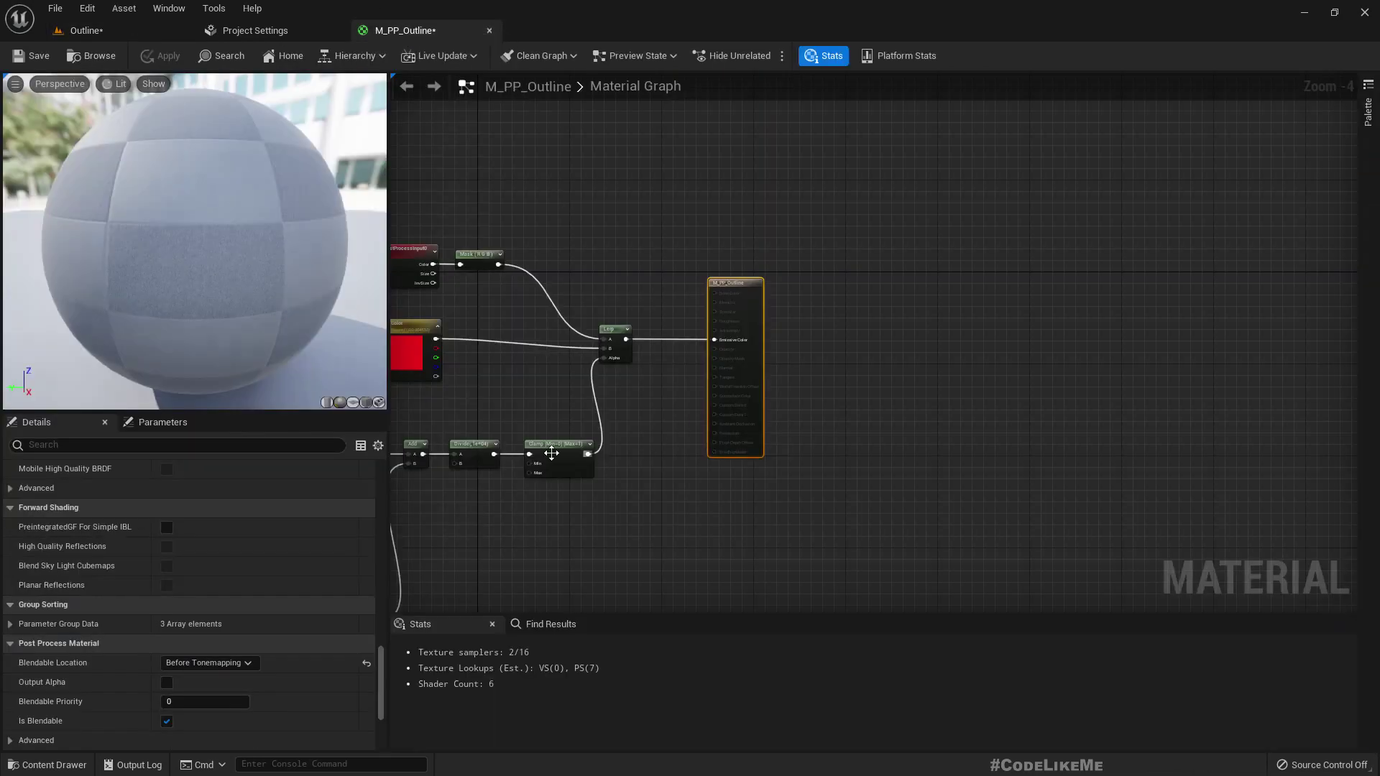
right_click_drag(512, 403, 1027, 298)
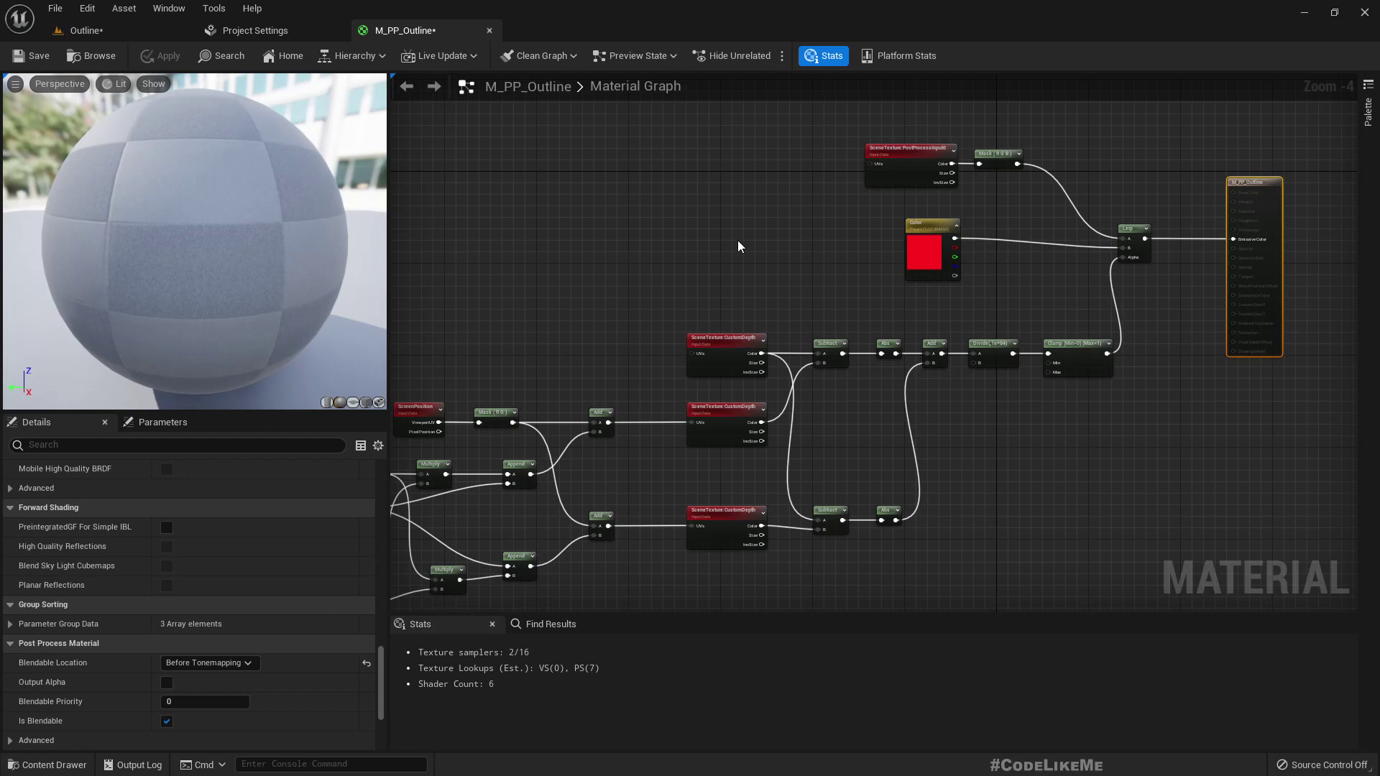
scroll(718, 255, "up", 3)
right_click(688, 208)
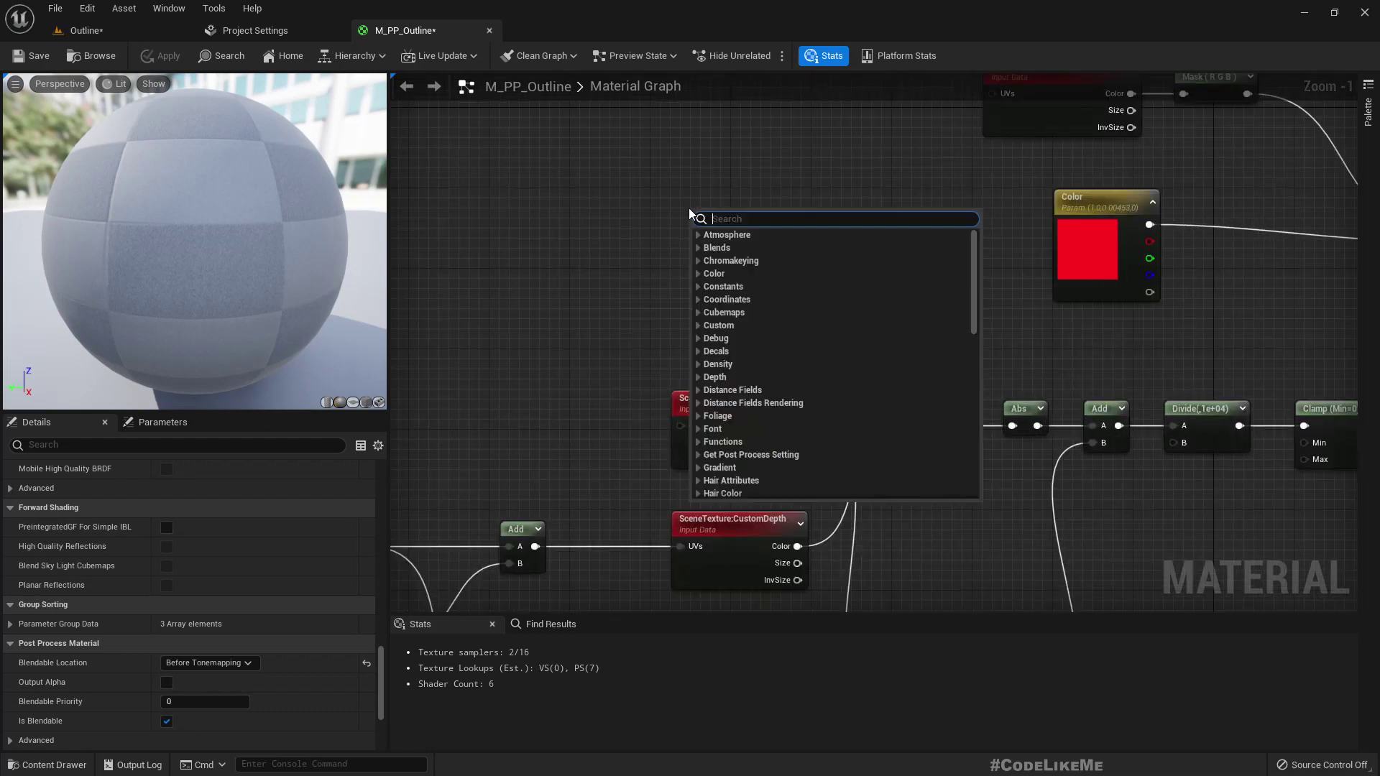
left_click(622, 210)
left_click(718, 404)
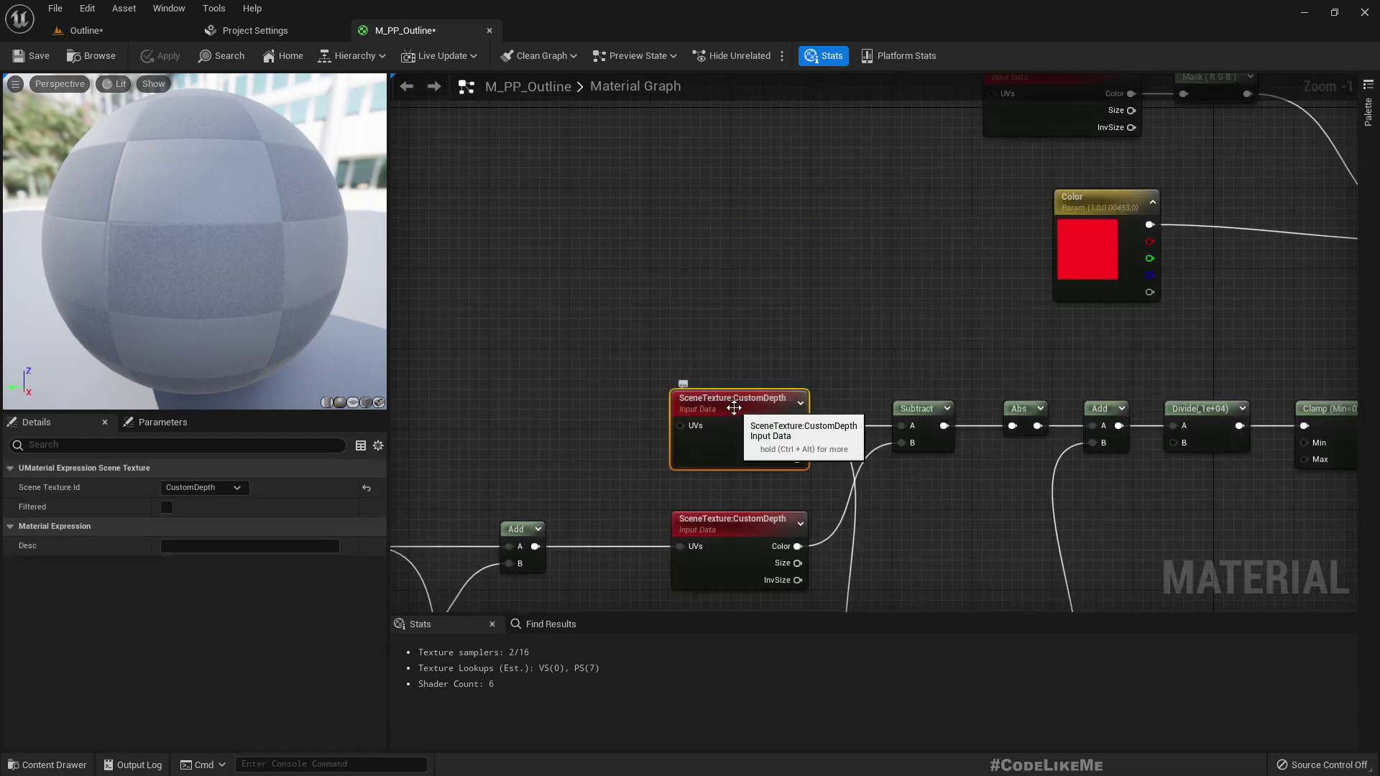
right_click(690, 235)
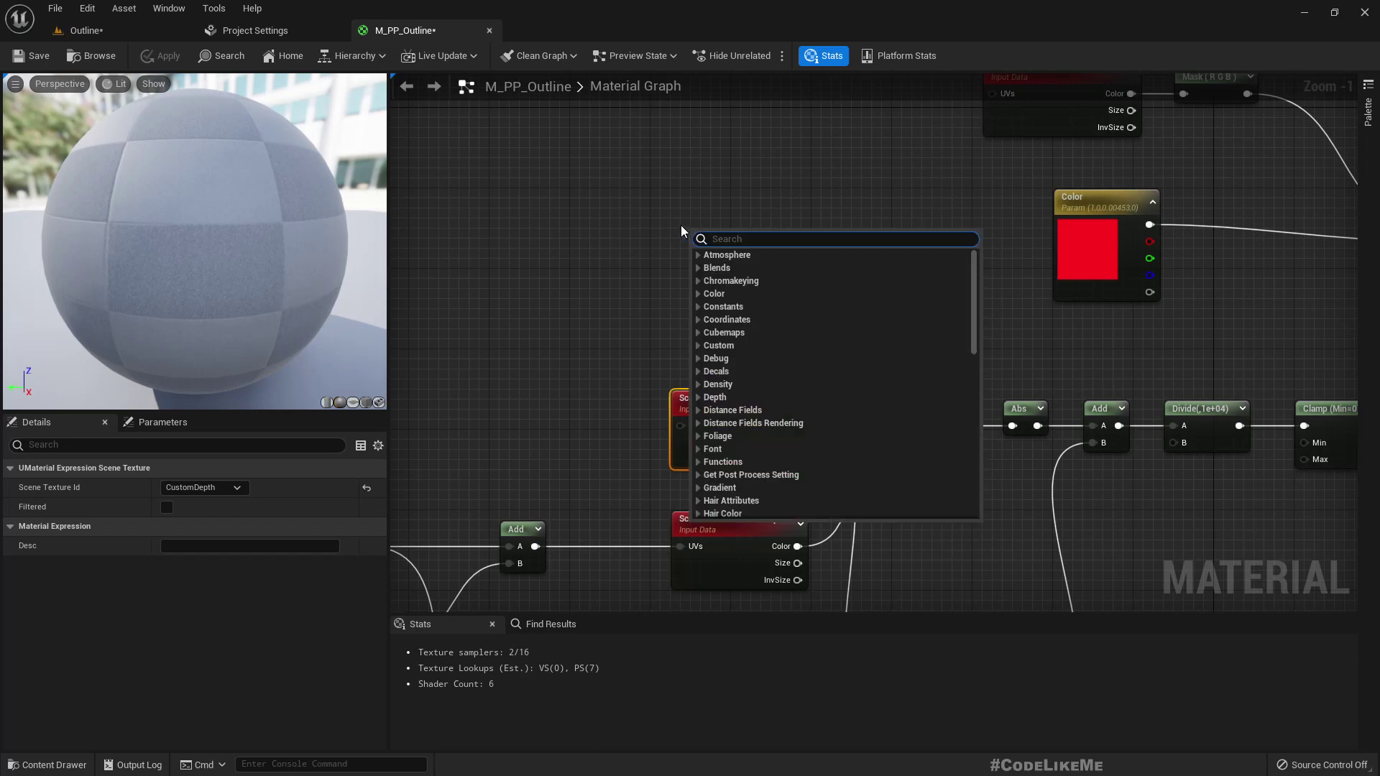
type("scene")
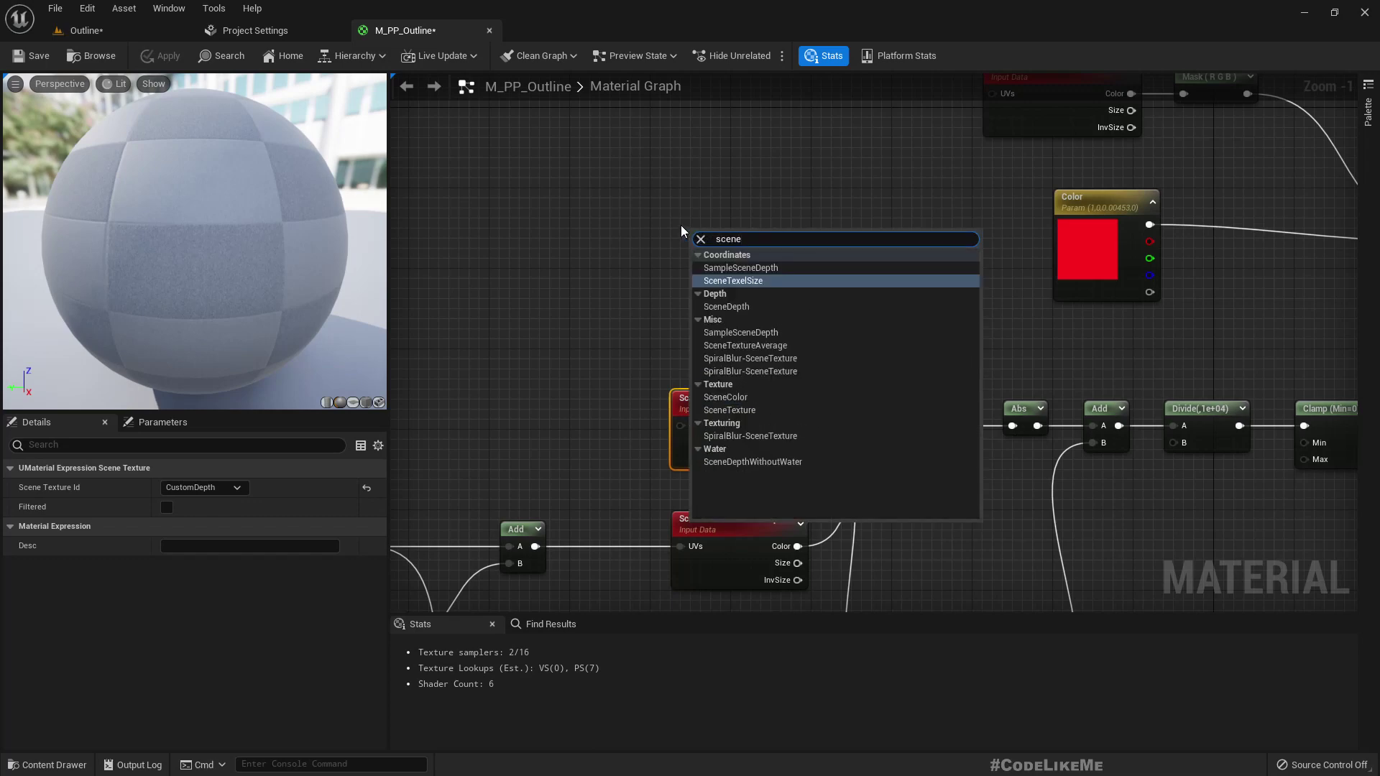
type("te")
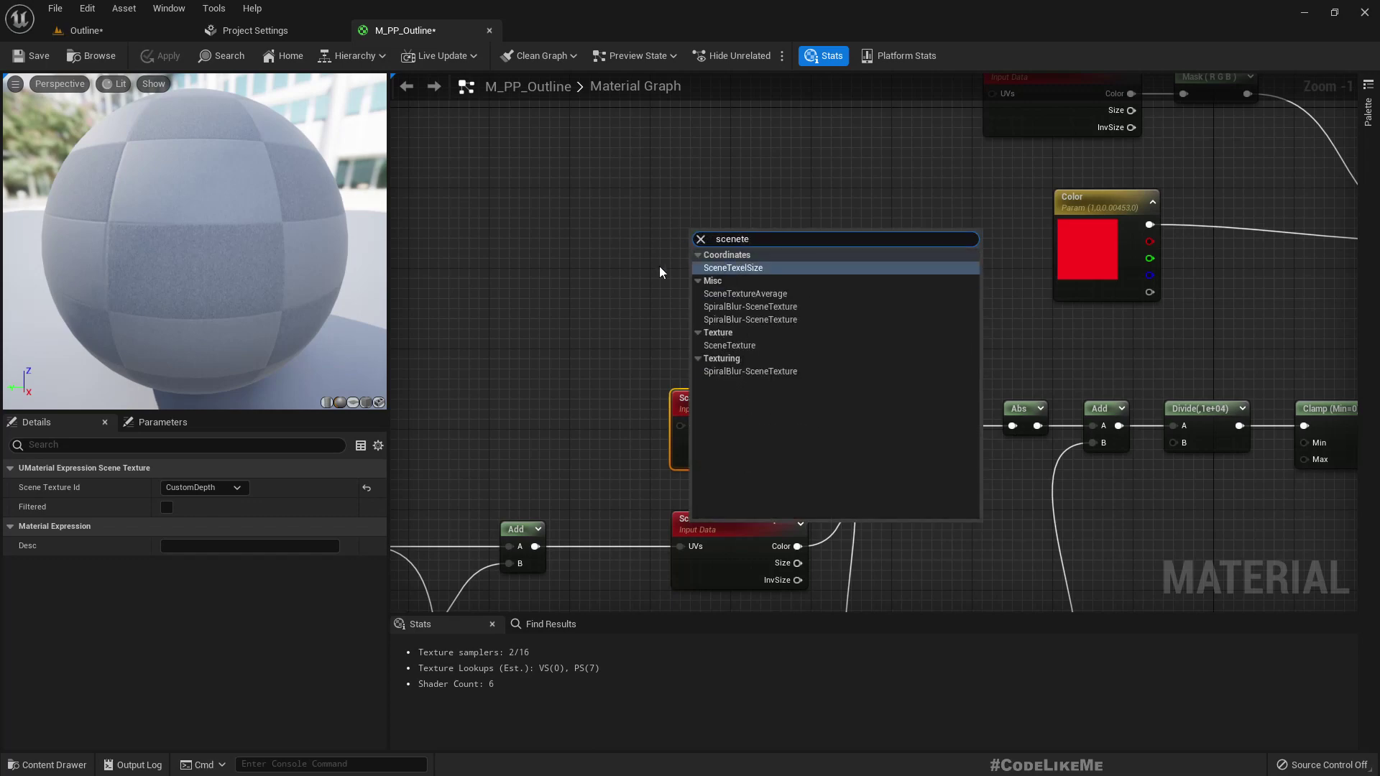
left_click(752, 343)
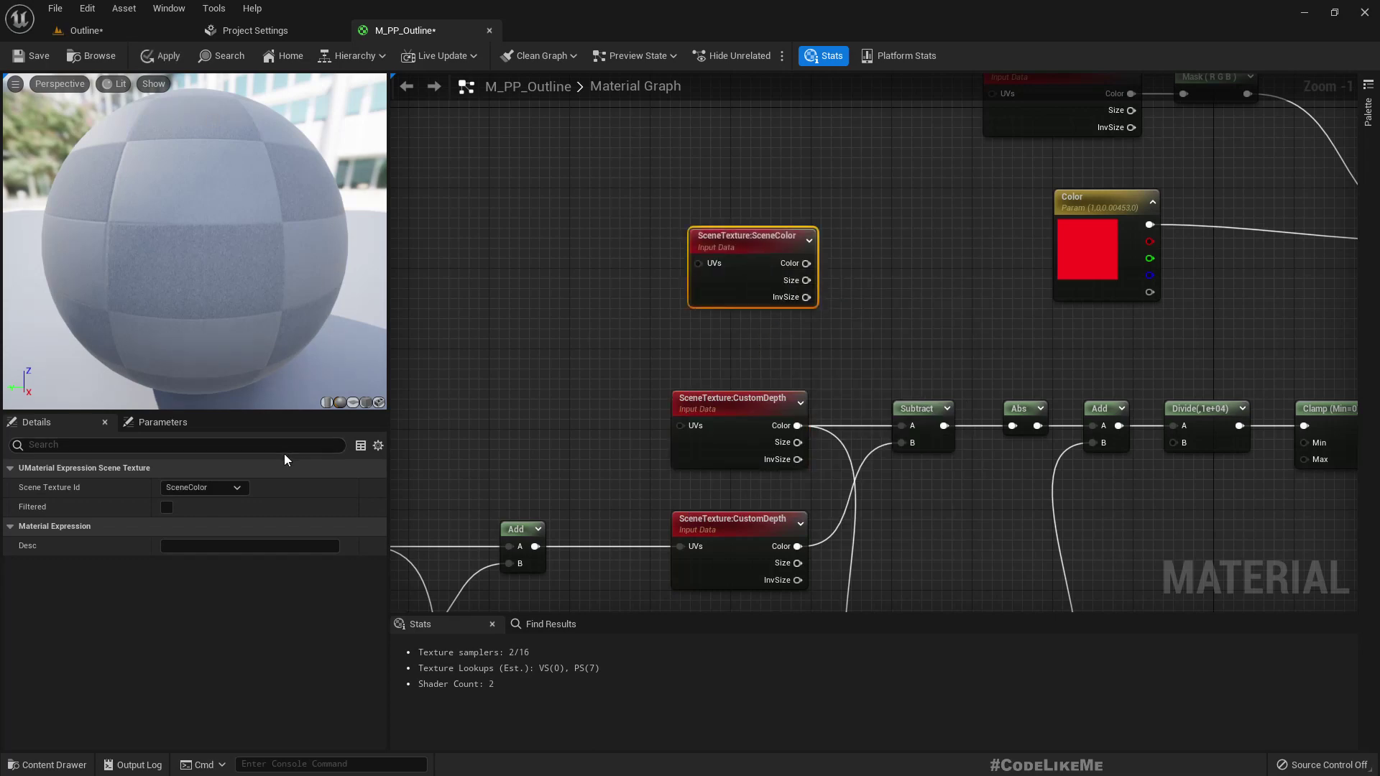
left_click(209, 488)
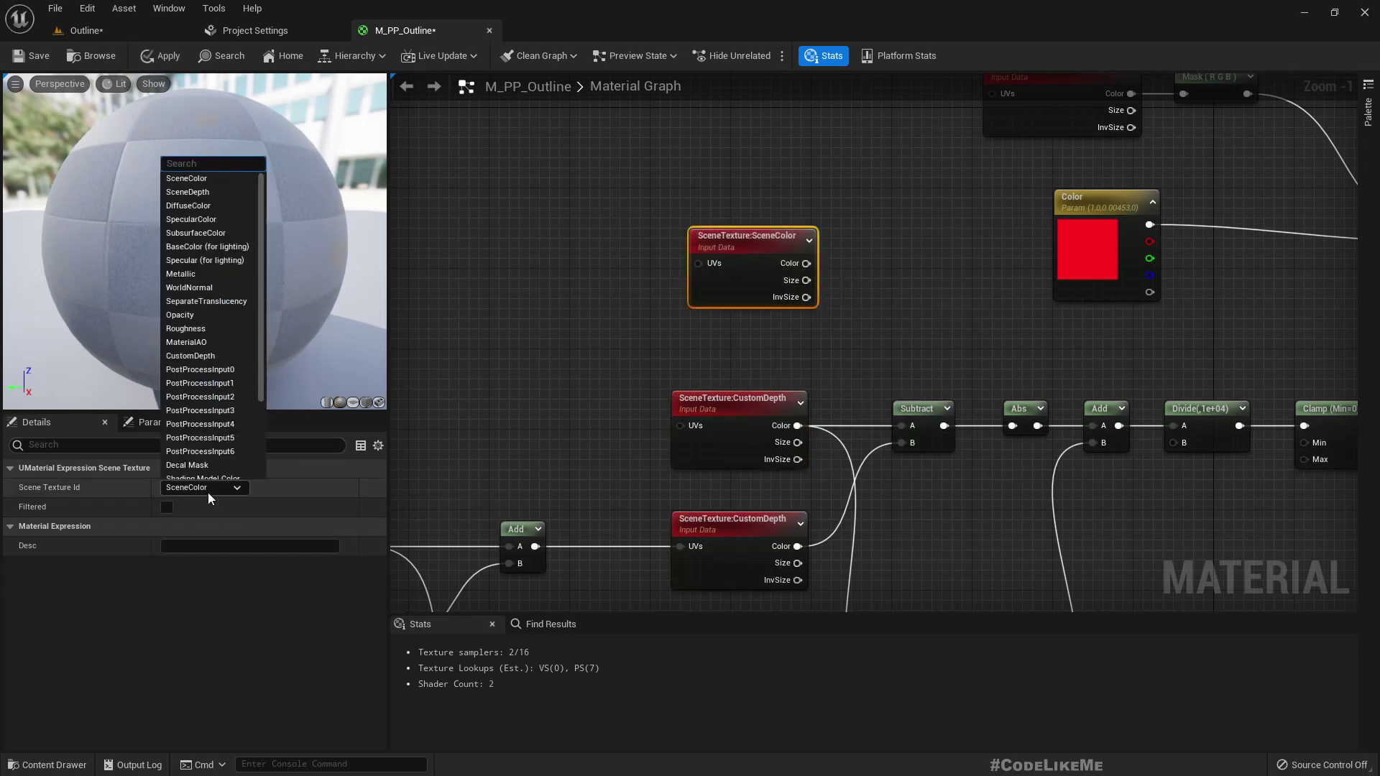
left_click(191, 356)
- Rename the red Color vector parameter to Color1
scroll(777, 338, "down", 3)
right_click_drag(777, 339, 580, 442)
left_click_drag(668, 240, 741, 252)
scroll(1064, 392, "down", 3)
scroll(967, 404, "up", 4)
left_click_drag(848, 318, 848, 324)
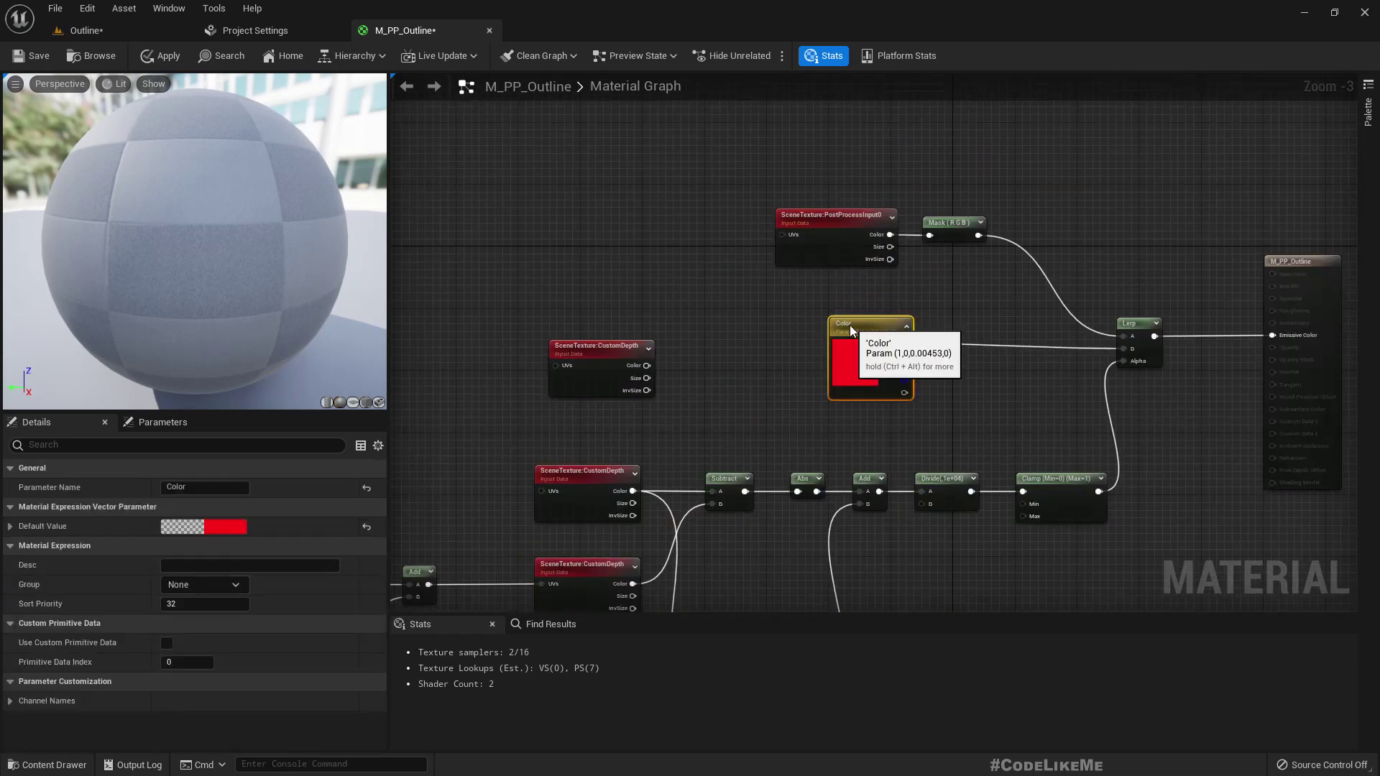
key("F2")
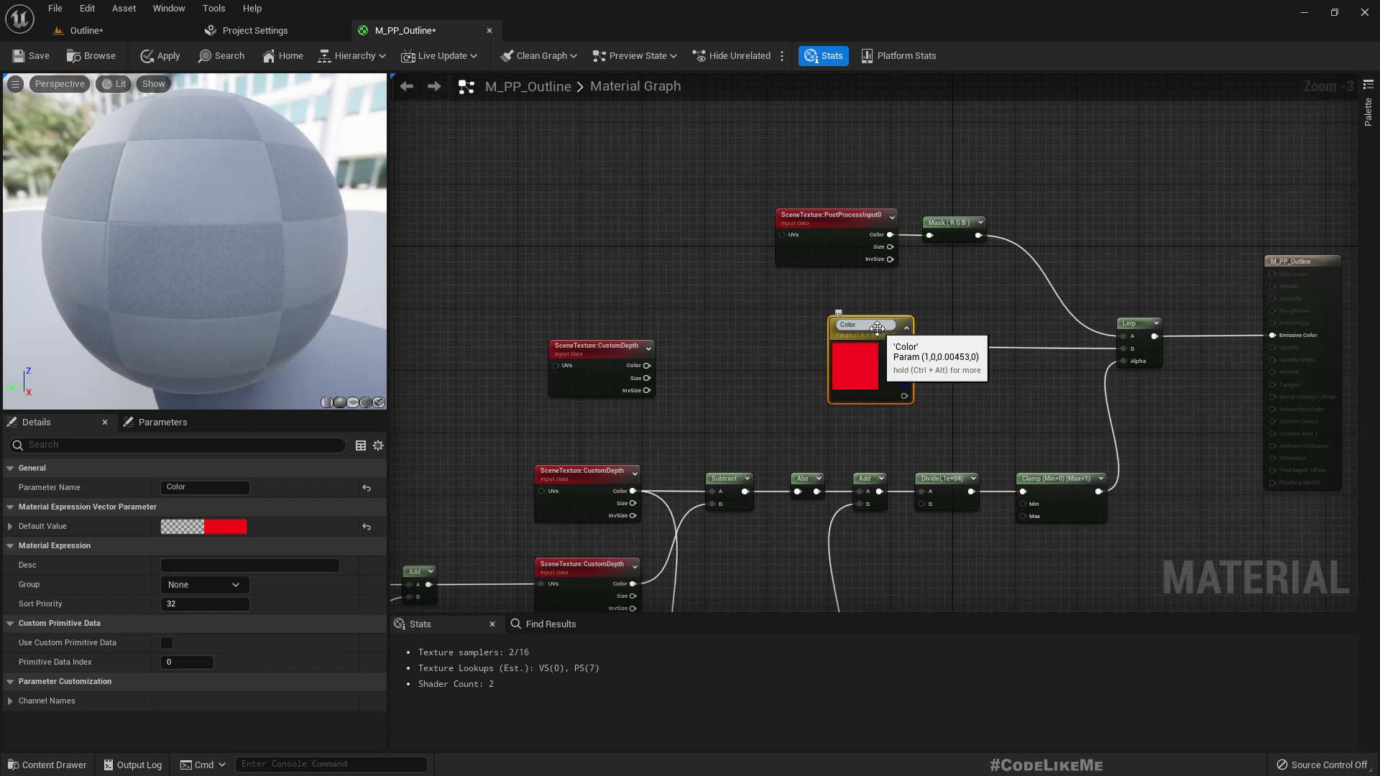
type("Color1")
key("Return")
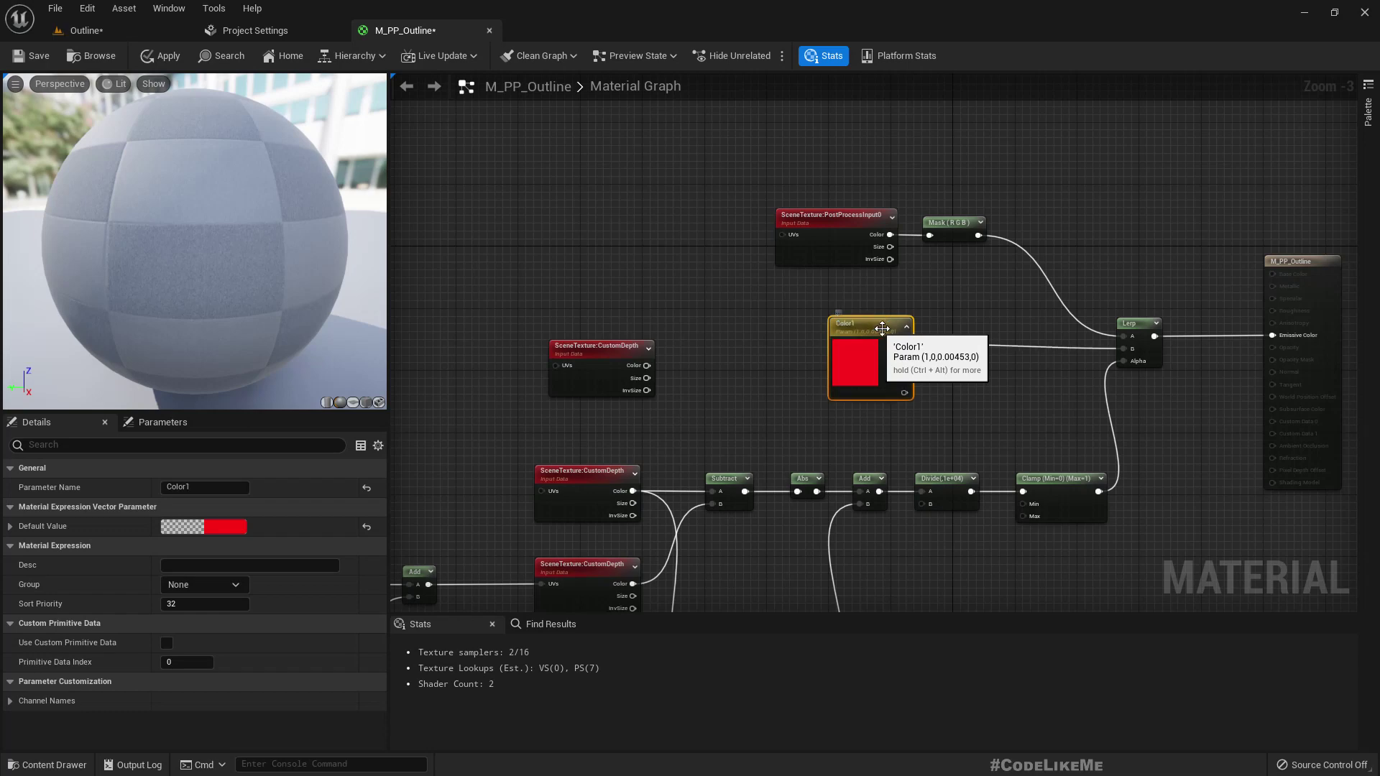
- Duplicate the Color1 parameter node and place the copy directly below the original
key("ctrl+c")
key("ctrl+v")
left_click_drag(1035, 385, 872, 423)
left_click_drag(782, 342, 885, 436)
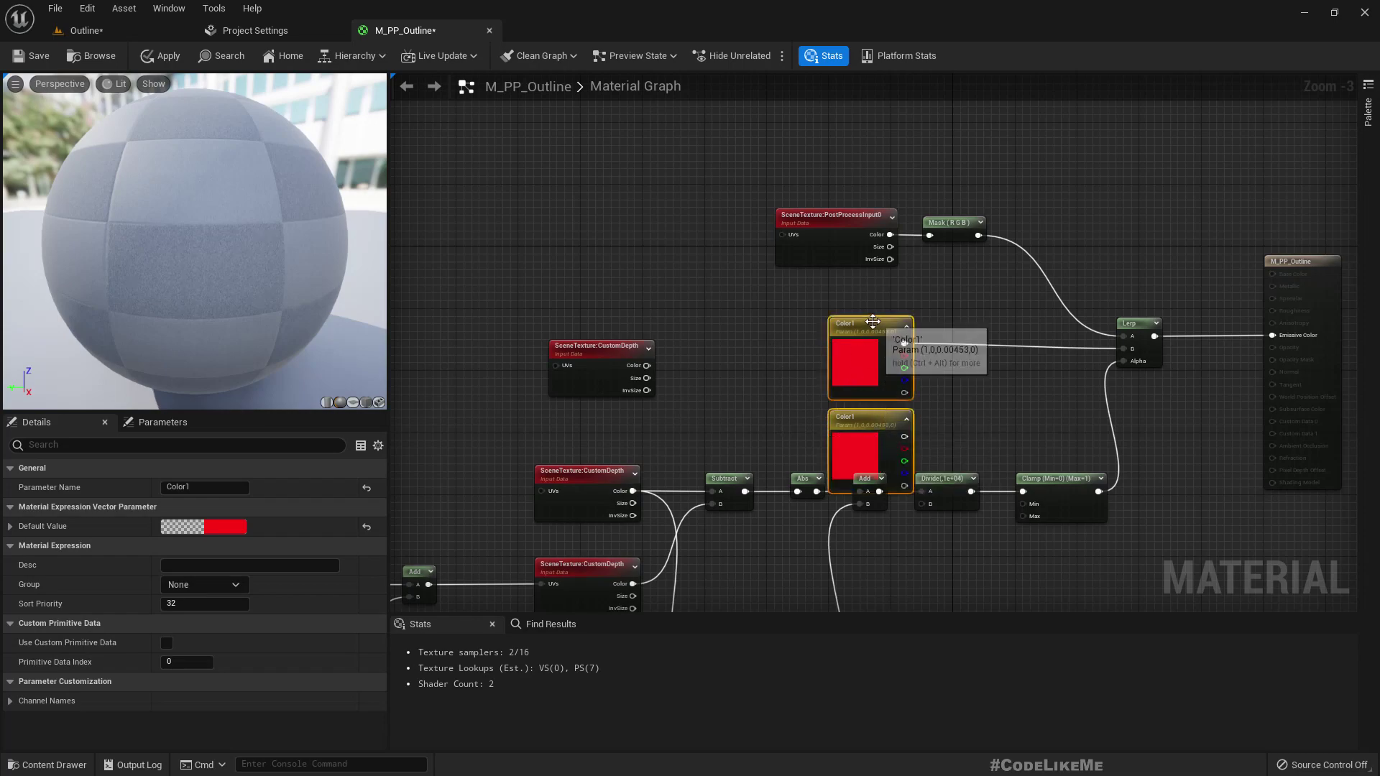
- Move the new SceneTexture, colour, Lerp and output nodes together upward, clear of the depth-comparison nodes
scroll(872, 321, "down", 5)
left_click_drag(753, 267, 1055, 363)
left_click_drag(971, 338, 979, 295)
scroll(912, 352, "up", 4)
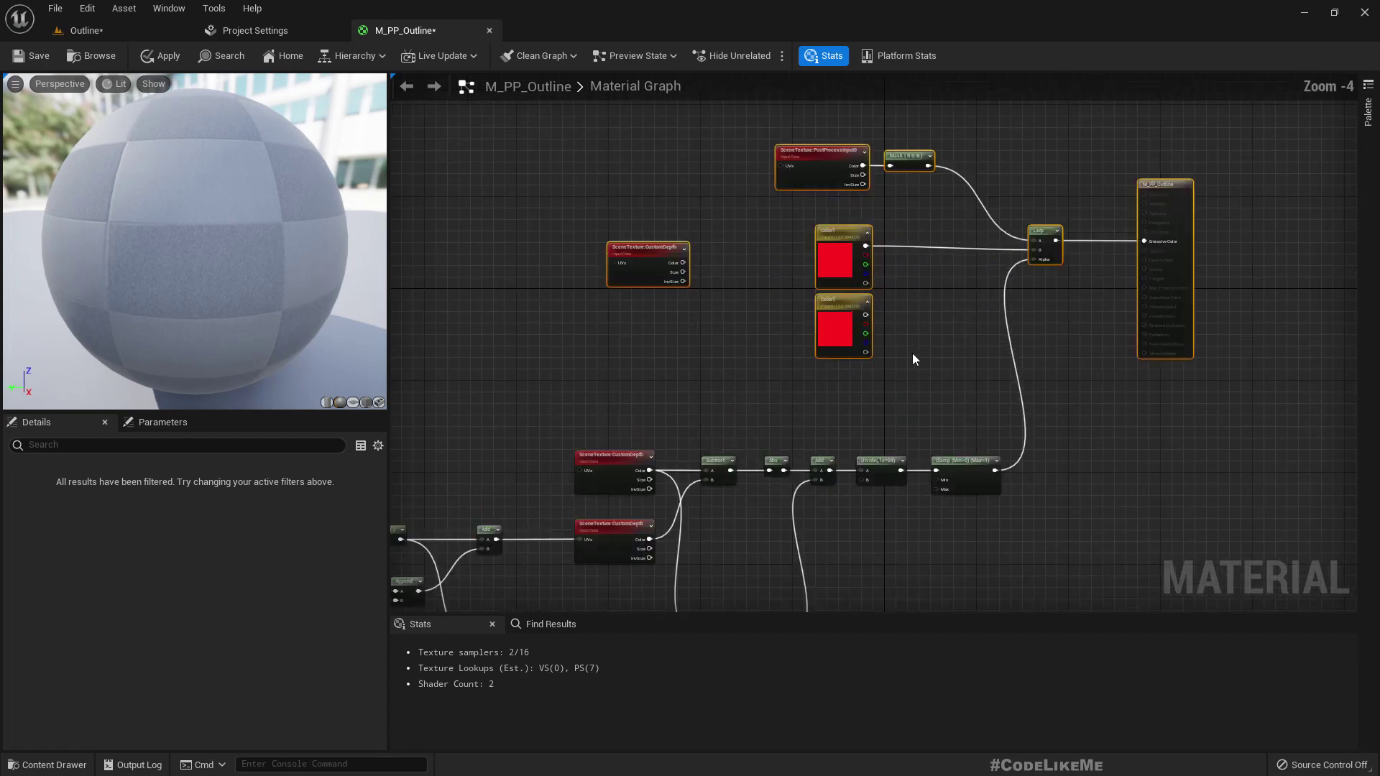
- Rename the duplicated colour parameter to Color2 and set its default value to a bright blue, about R 0, G 0.267, B 1.0
left_click(835, 299)
left_click(835, 299)
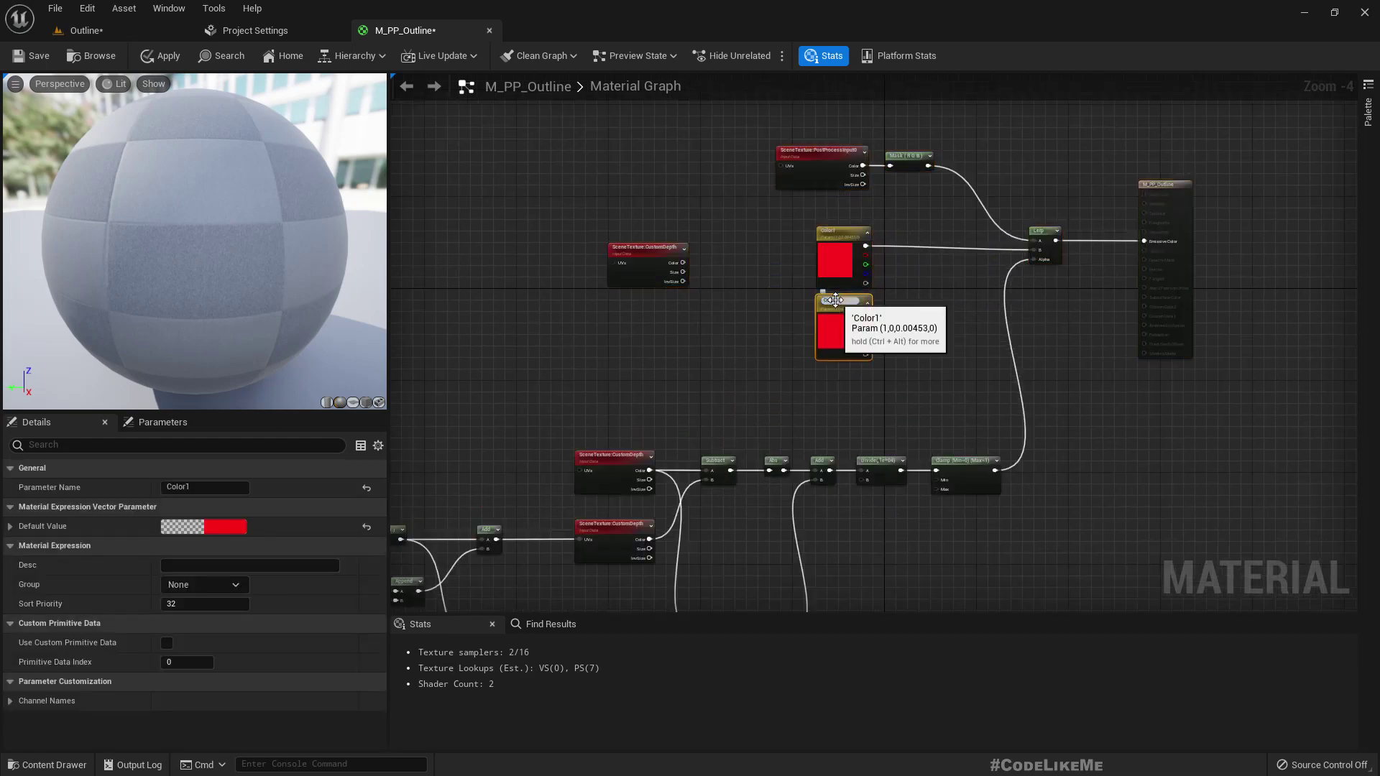
type("Color2")
key("Return")
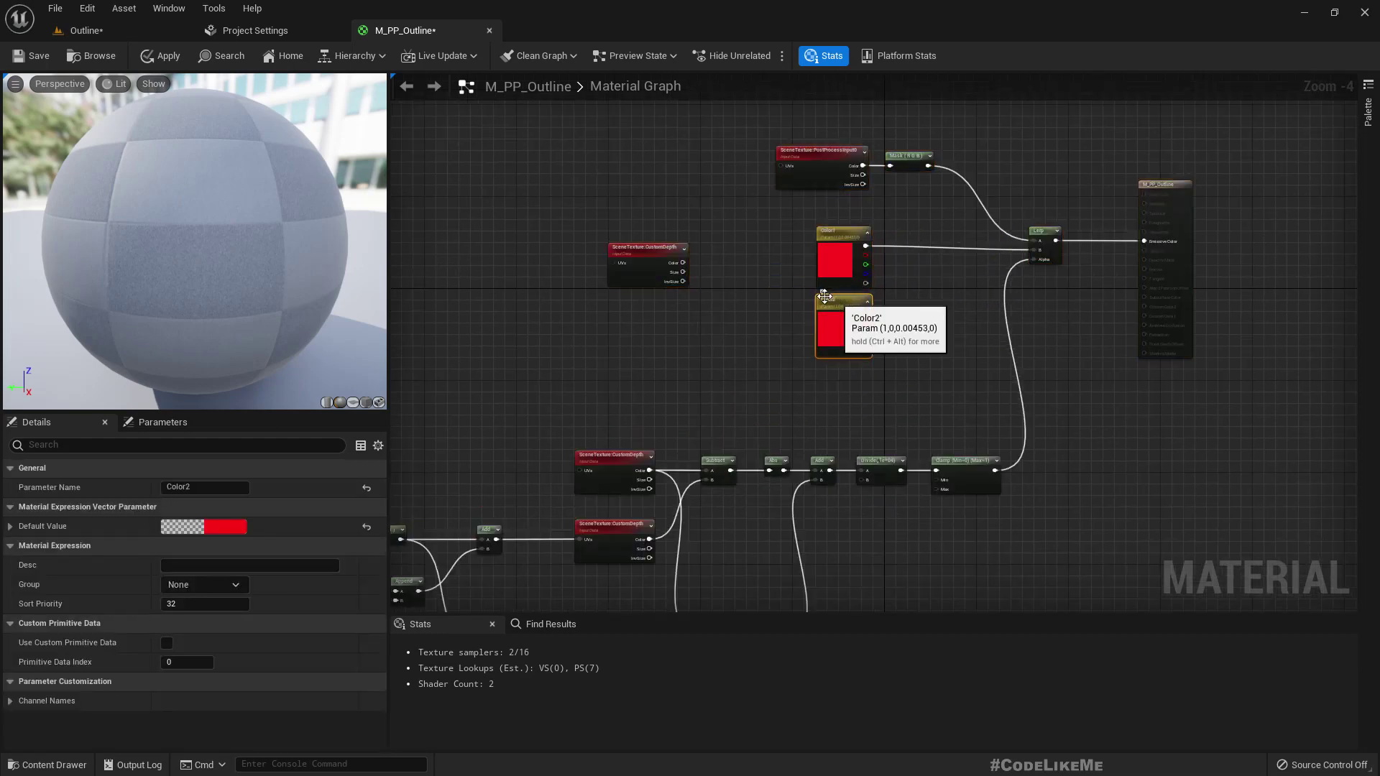
left_click(218, 525)
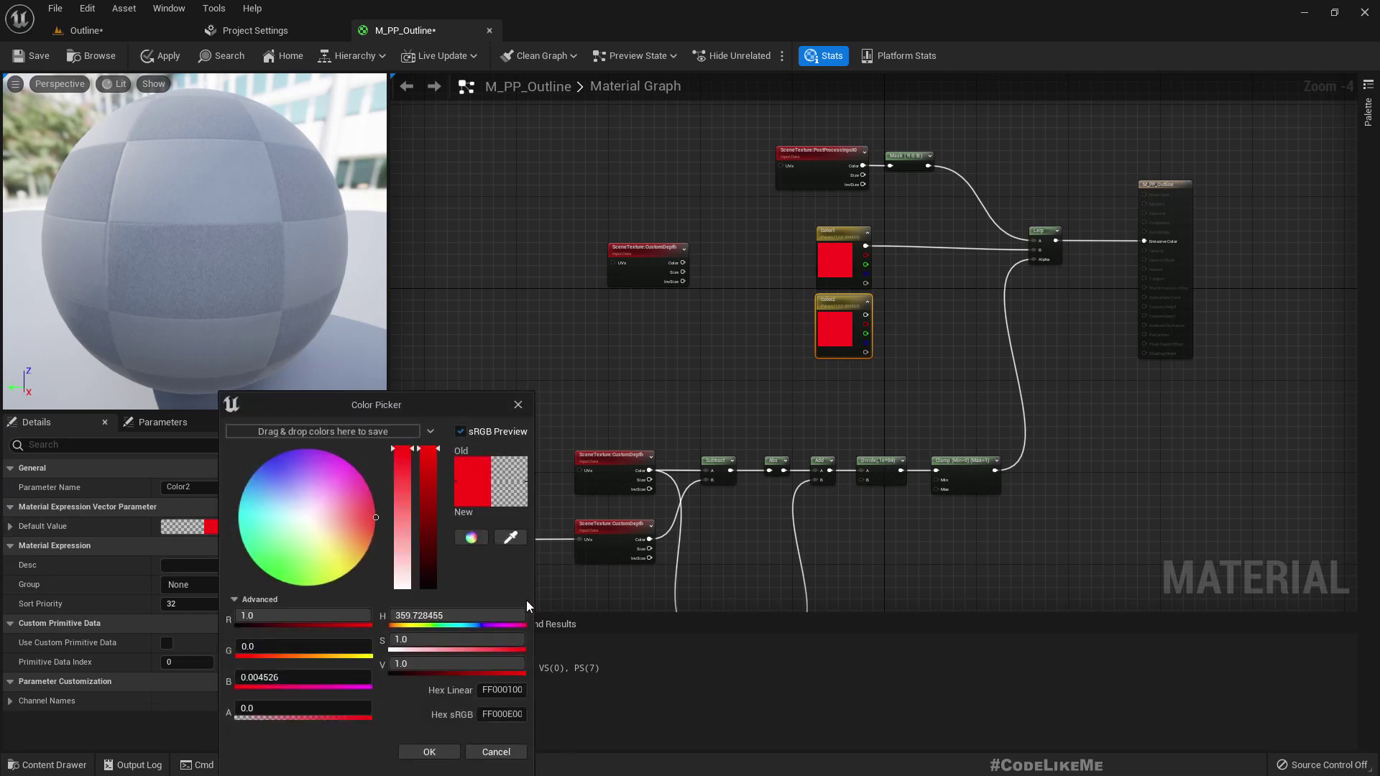
left_click(266, 461)
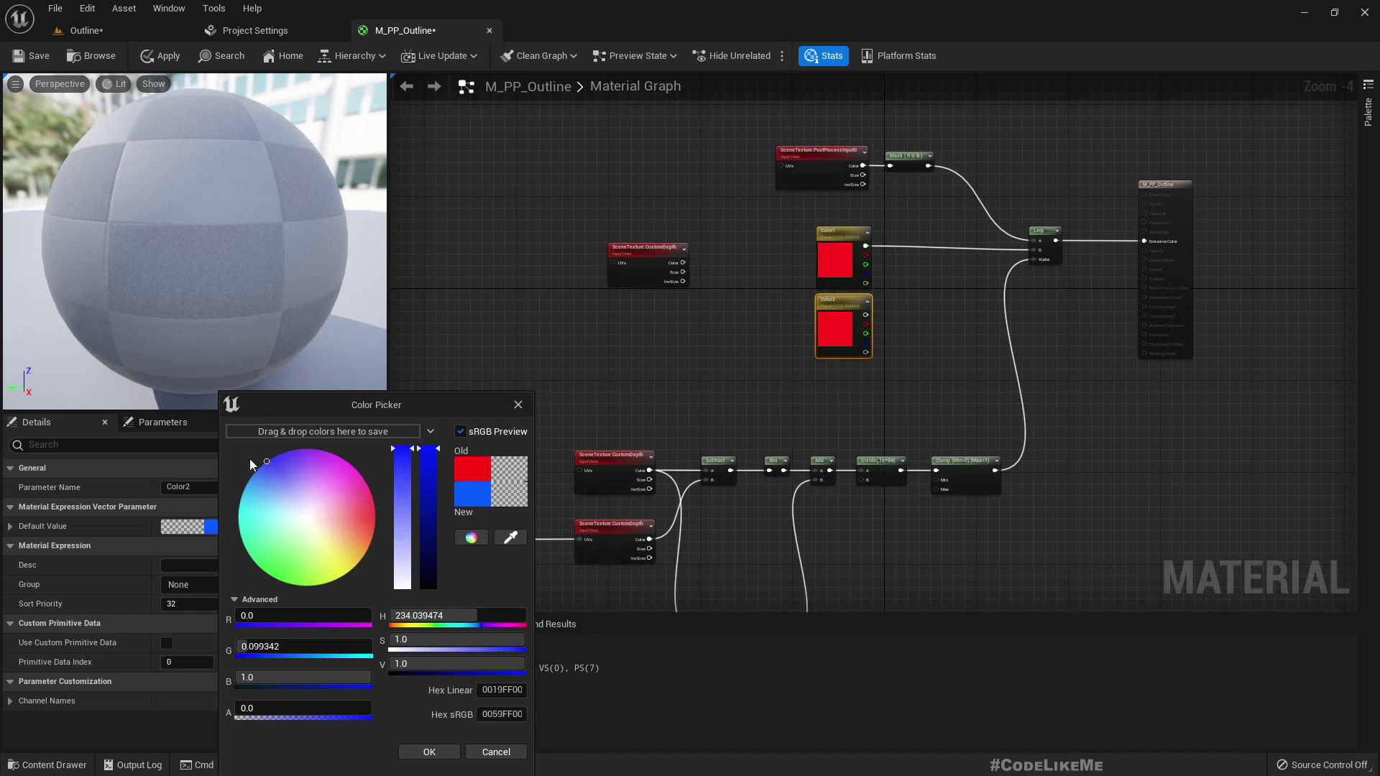
left_click_drag(266, 461, 245, 459)
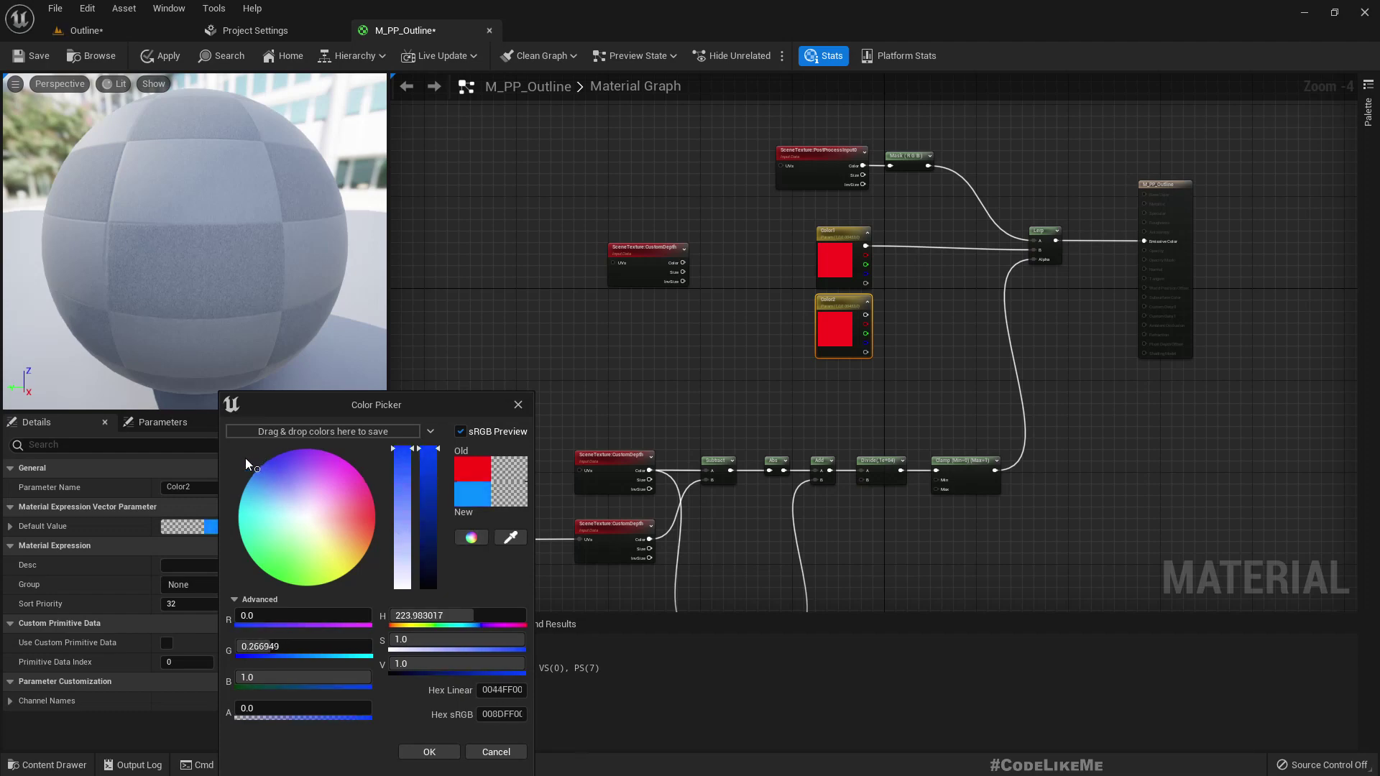
left_click(417, 751)
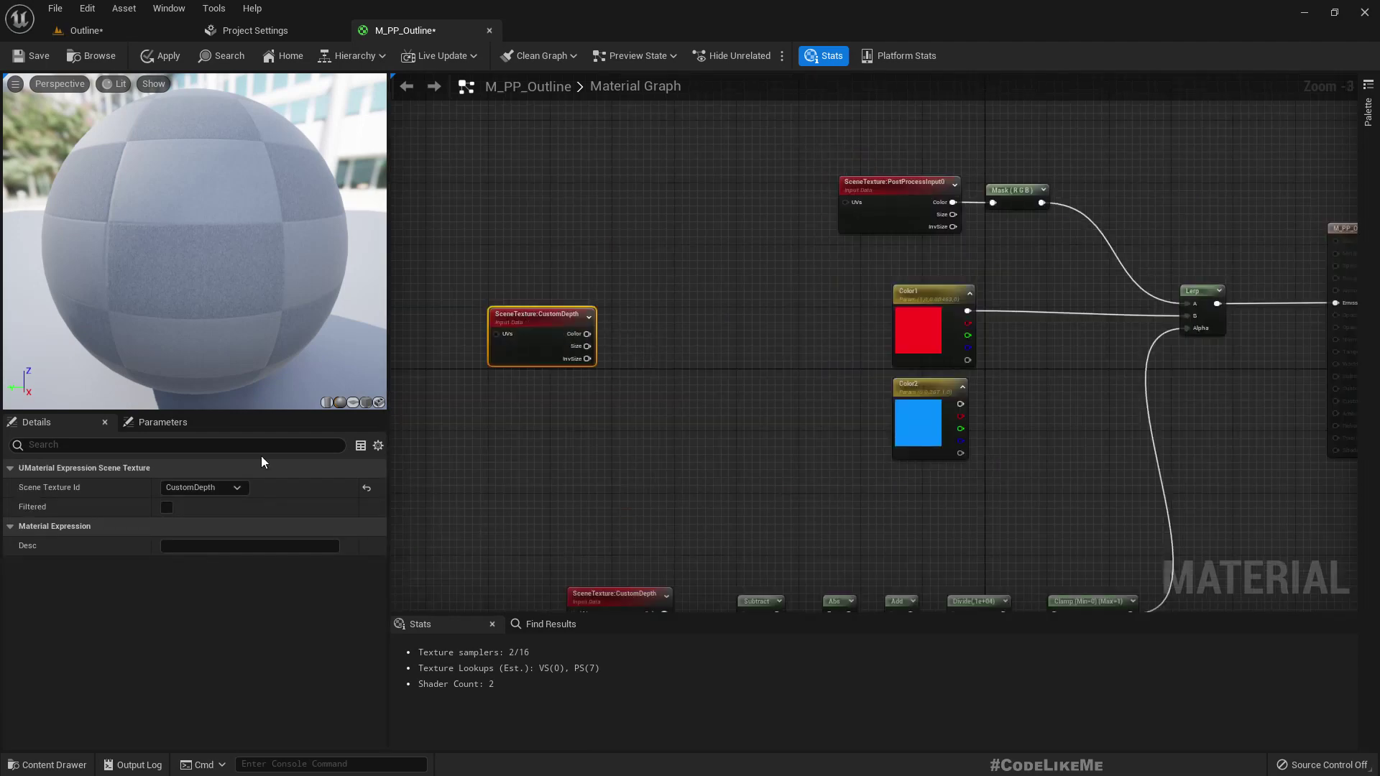
- Set the new SceneTexture node's Scene Texture Id to CustomStencil
left_click(197, 487)
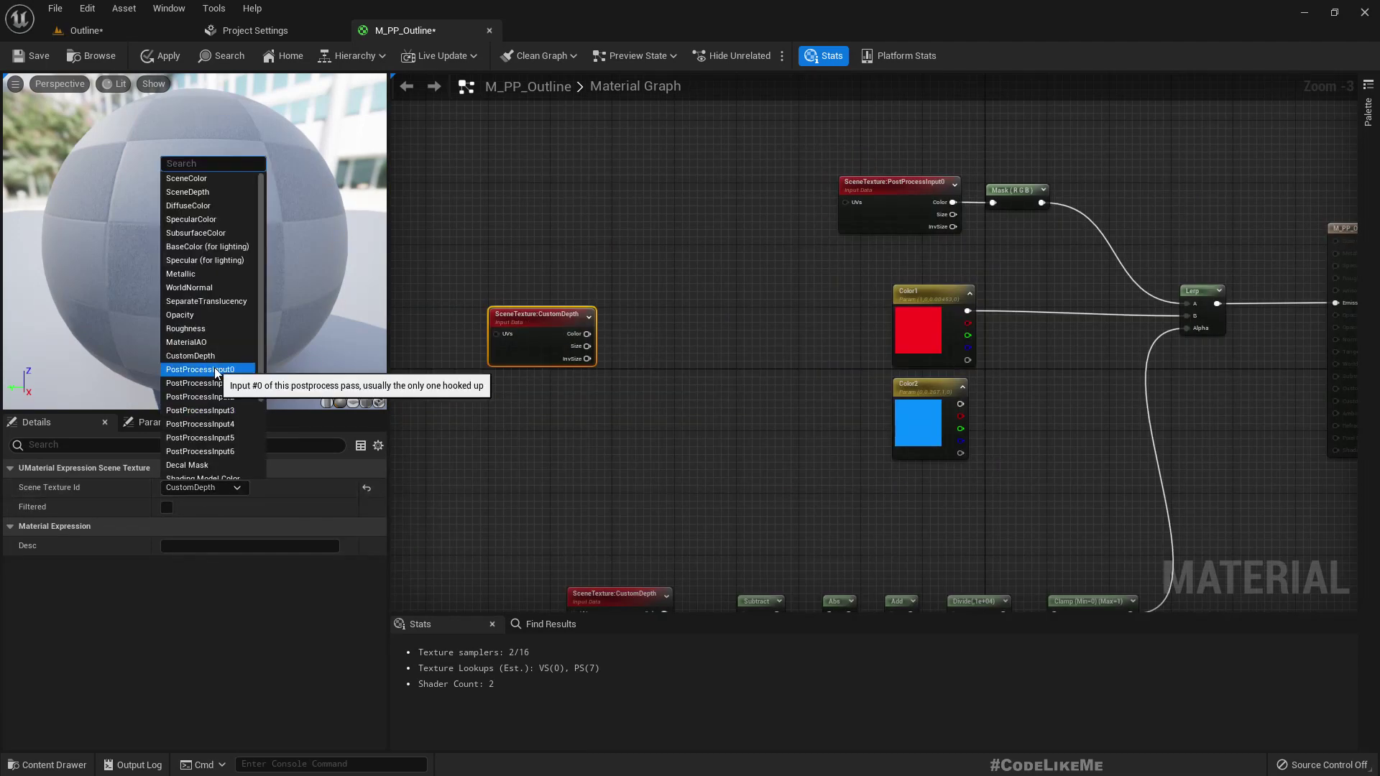
scroll(214, 332, "down", 2)
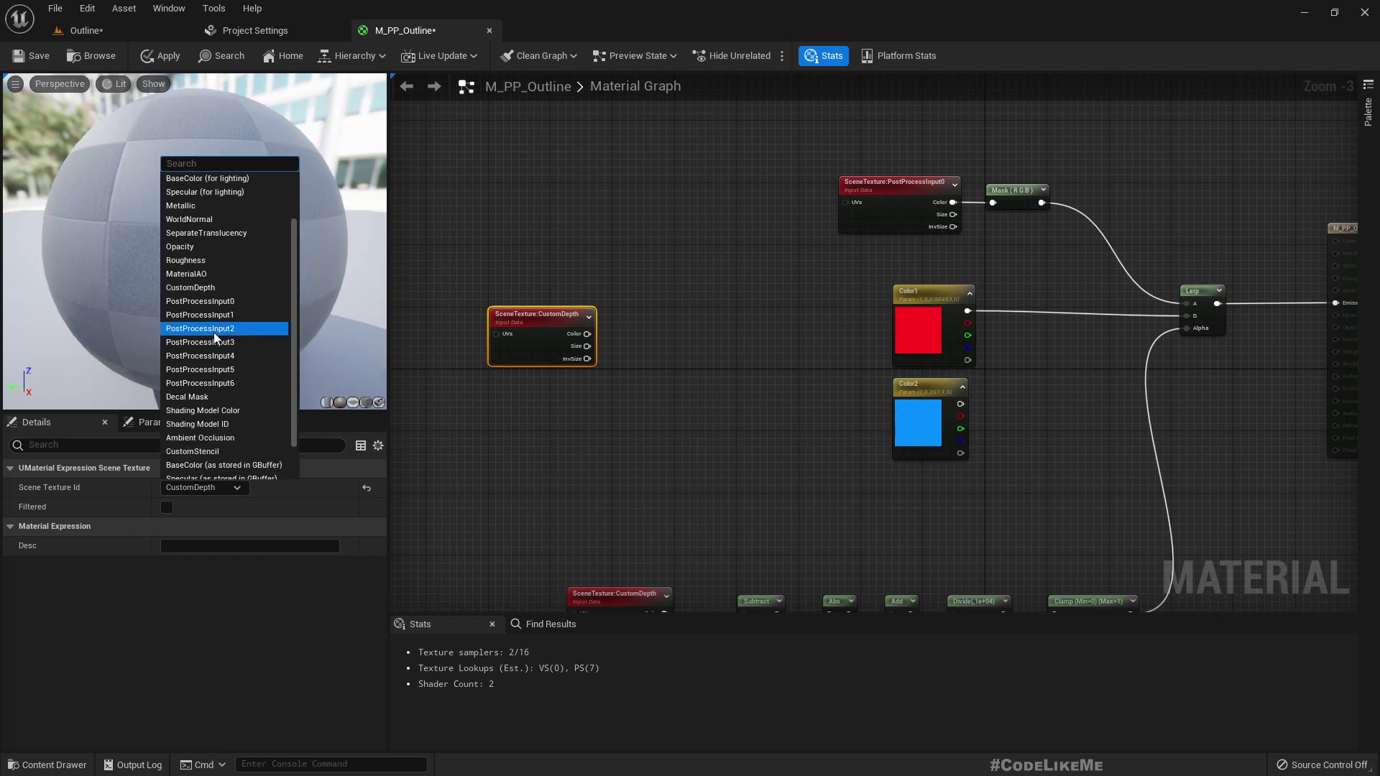
left_click(194, 451)
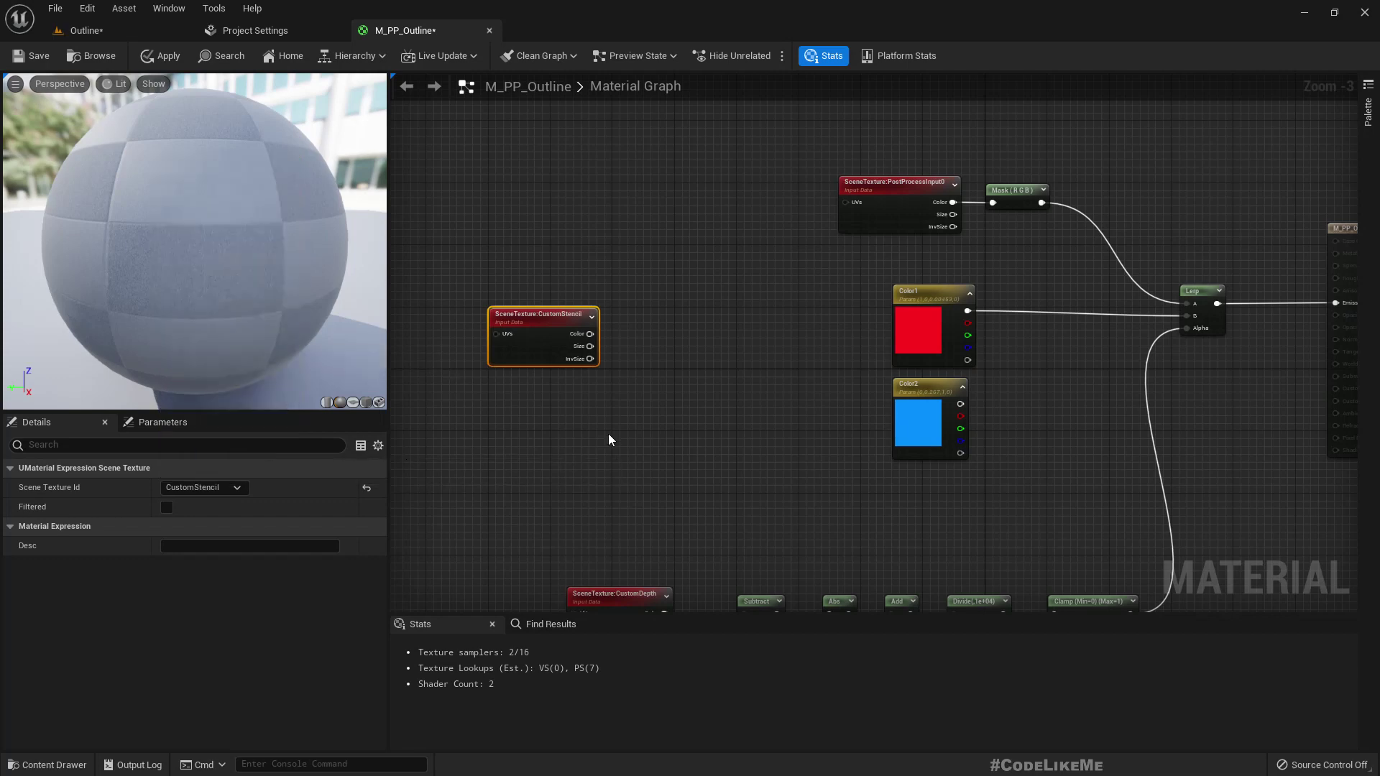
- Add a ComponentMask node fed by the CustomStencil node's Color output and limit it to the R channel
left_click_drag(590, 333, 684, 330)
type("mask")
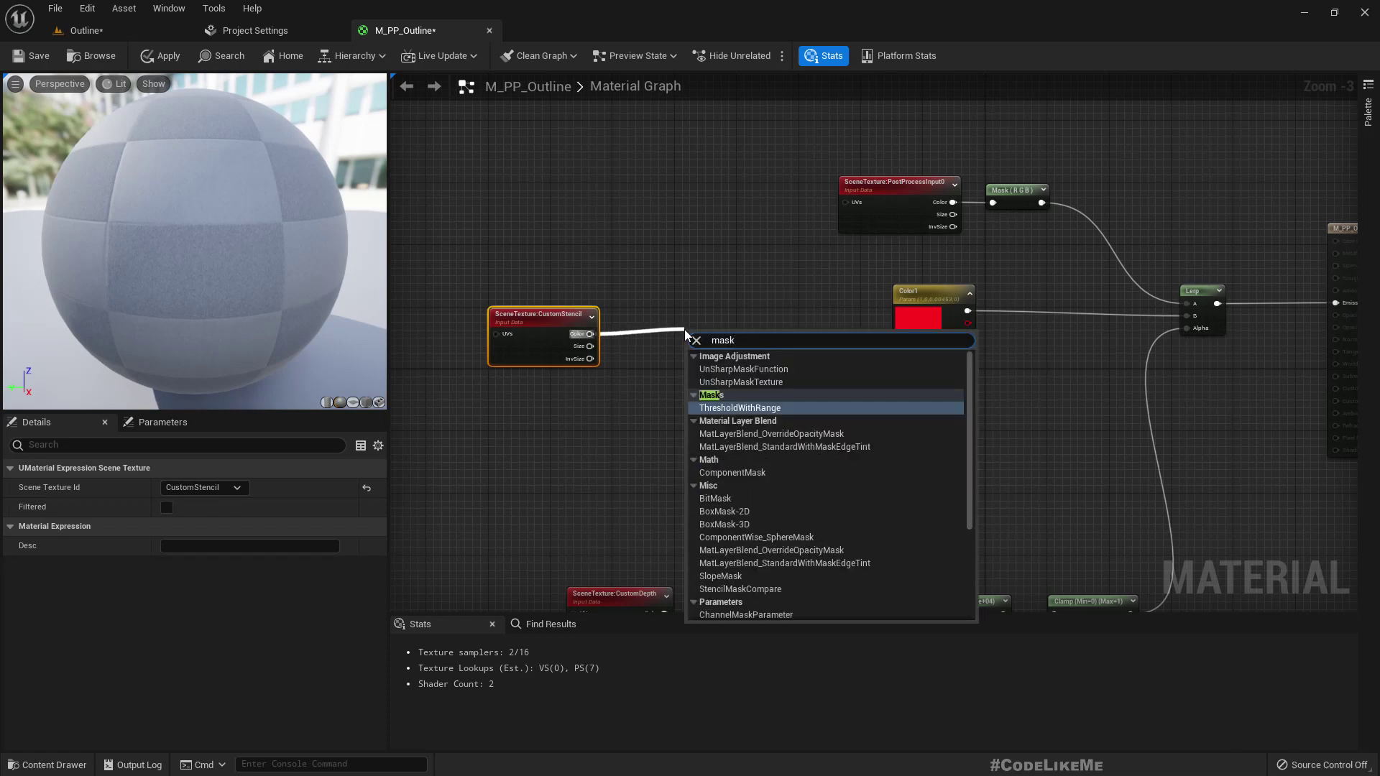
key("BackSpace")
key("BackSpace")
key("BackSpace")
key("BackSpace")
type("compo")
key("Return")
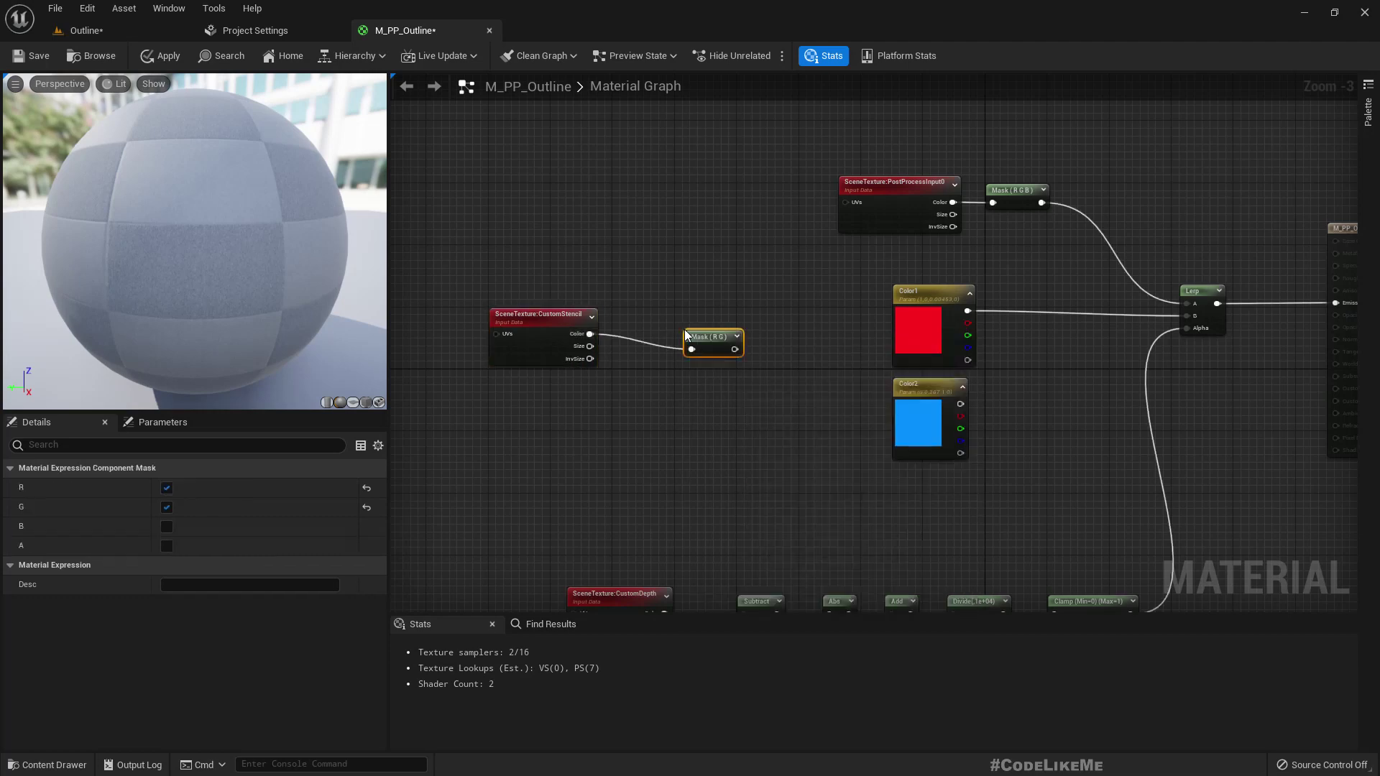
left_click(166, 507)
- Feed the R mask into input A of a new If node beside the colour parameters, and set its Const B to 1.0
left_click_drag(720, 347, 1050, 334)
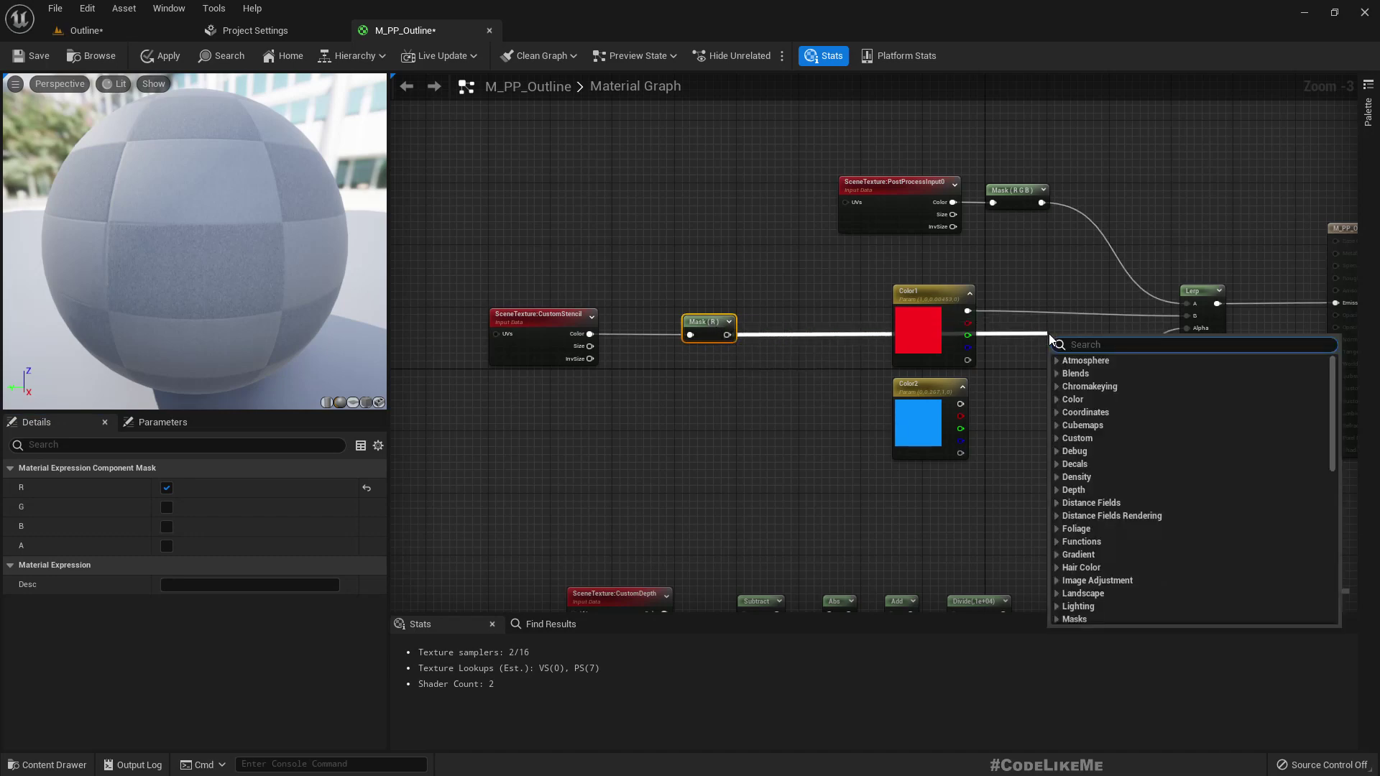
type("if")
key("Return")
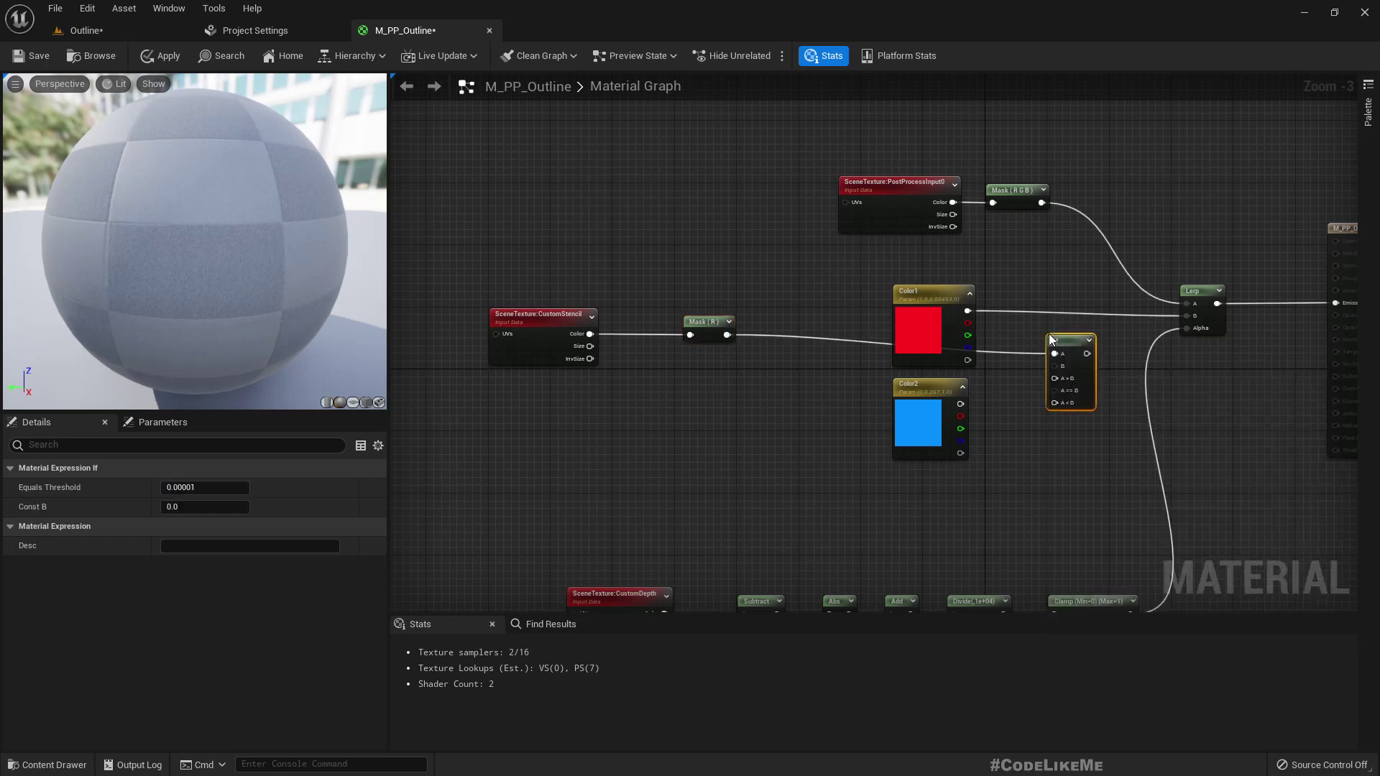
scroll(1097, 330, "up", 3)
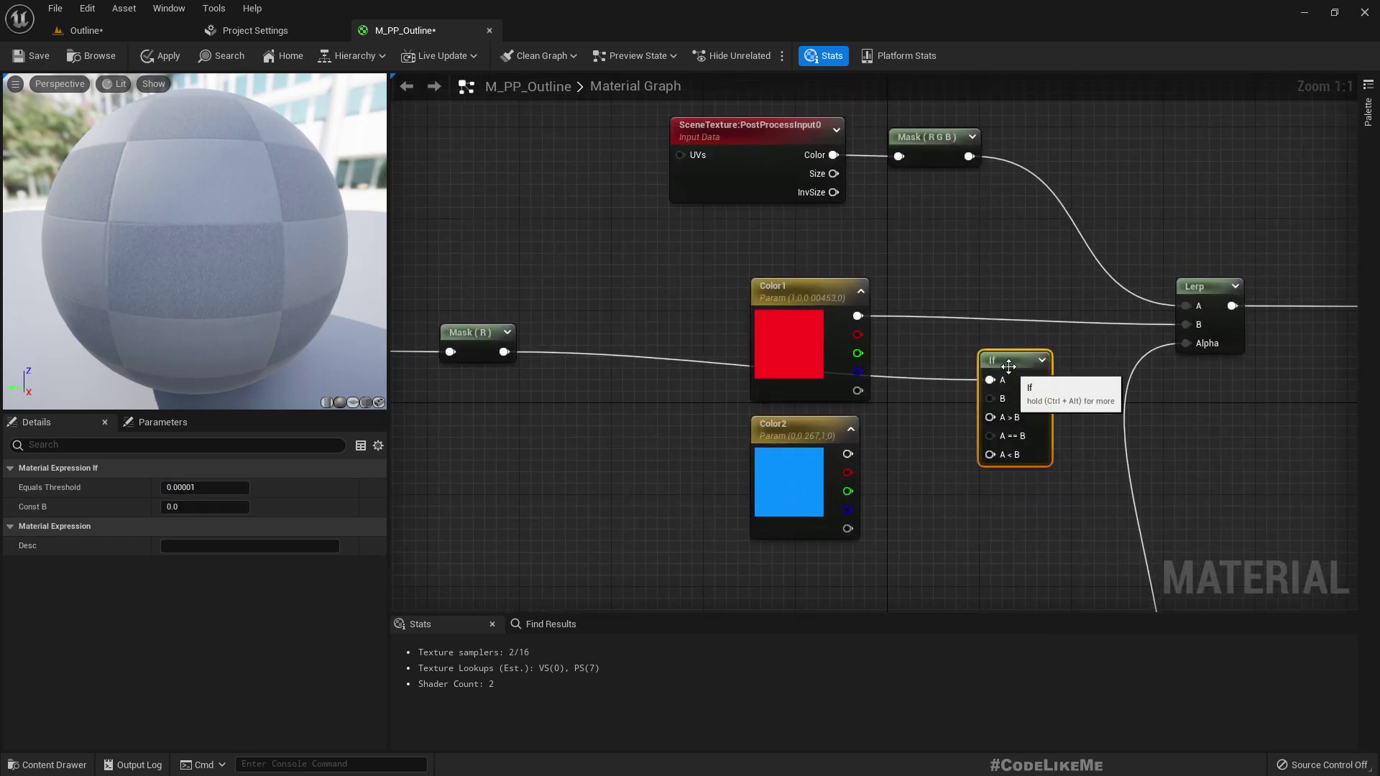
left_click_drag(1008, 367, 1012, 339)
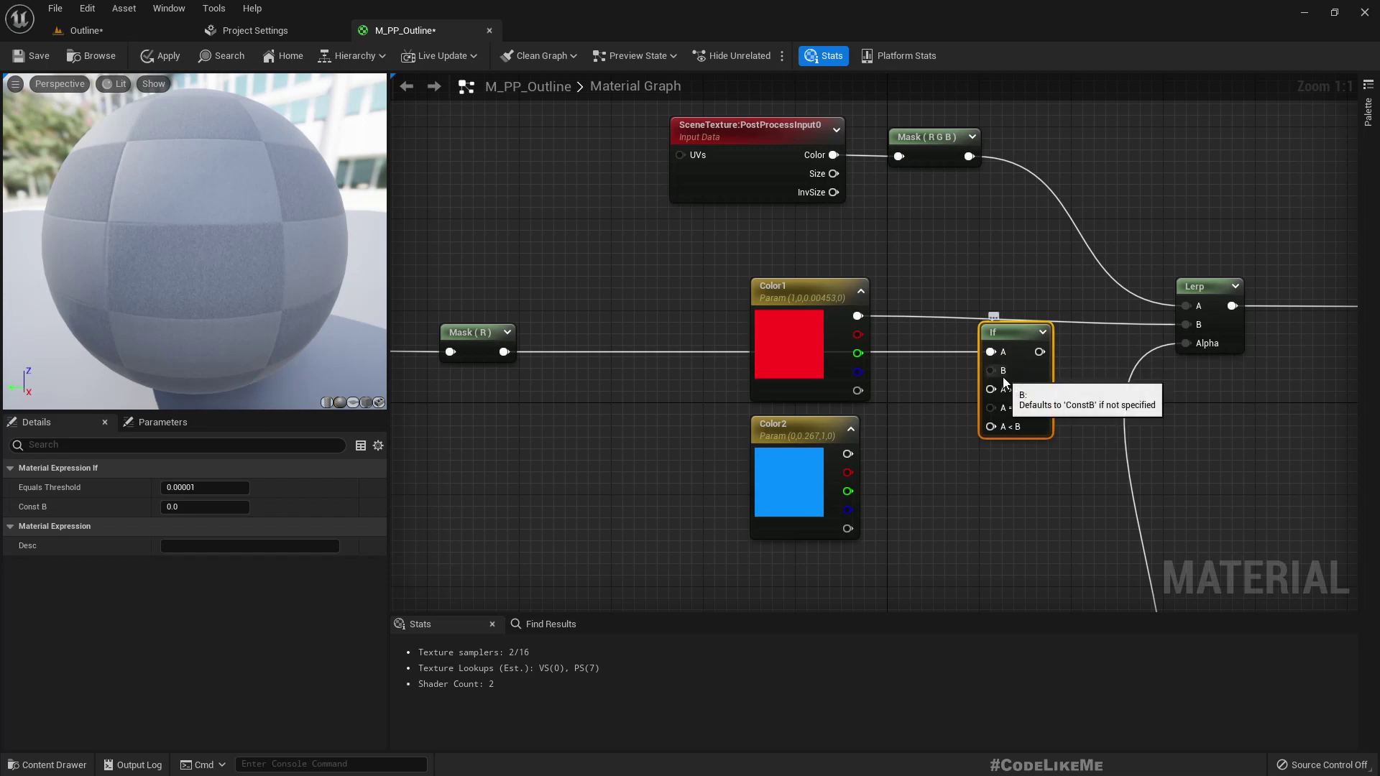
left_click(205, 506)
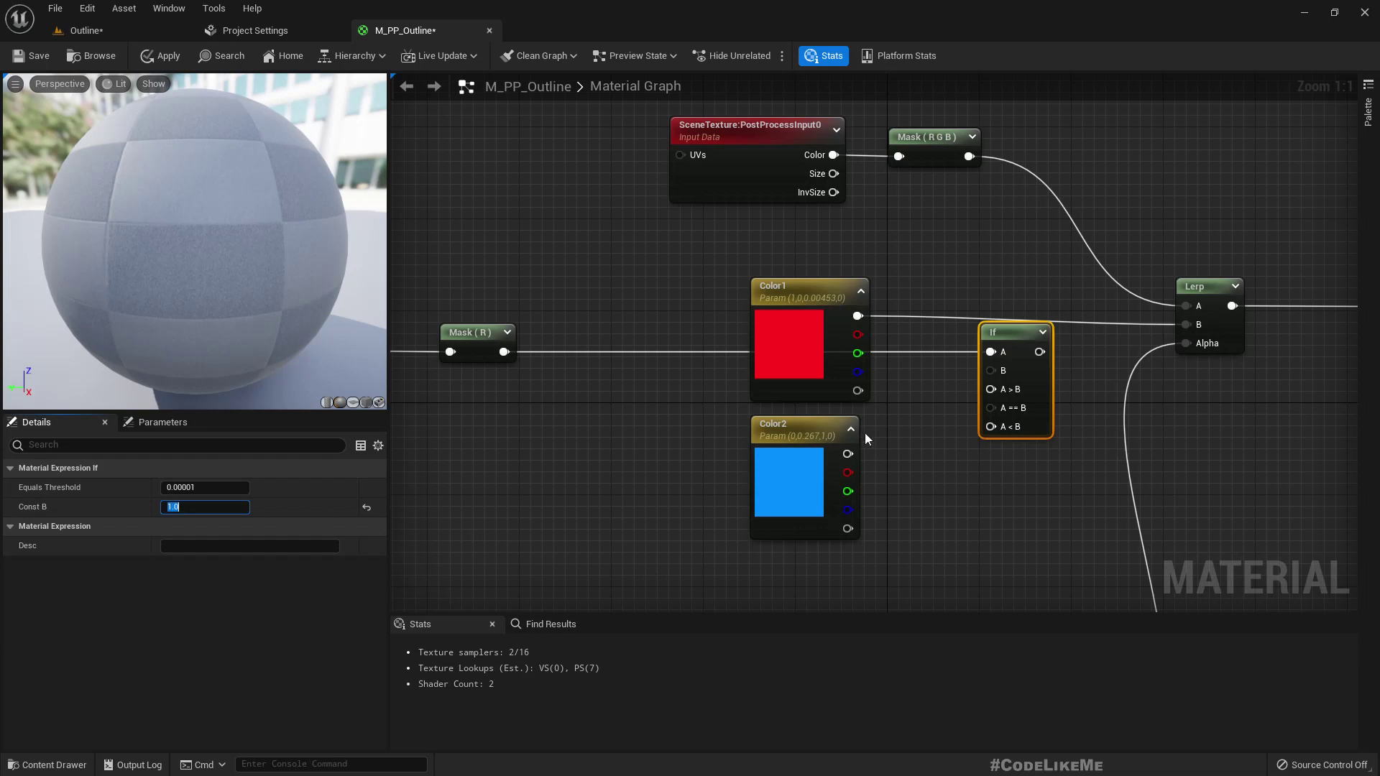
- Wire Color1 into the If node's A > B input and Color2 into A < B, and connect its result to the Lerp's B input
right_click_drag(640, 410, 594, 424)
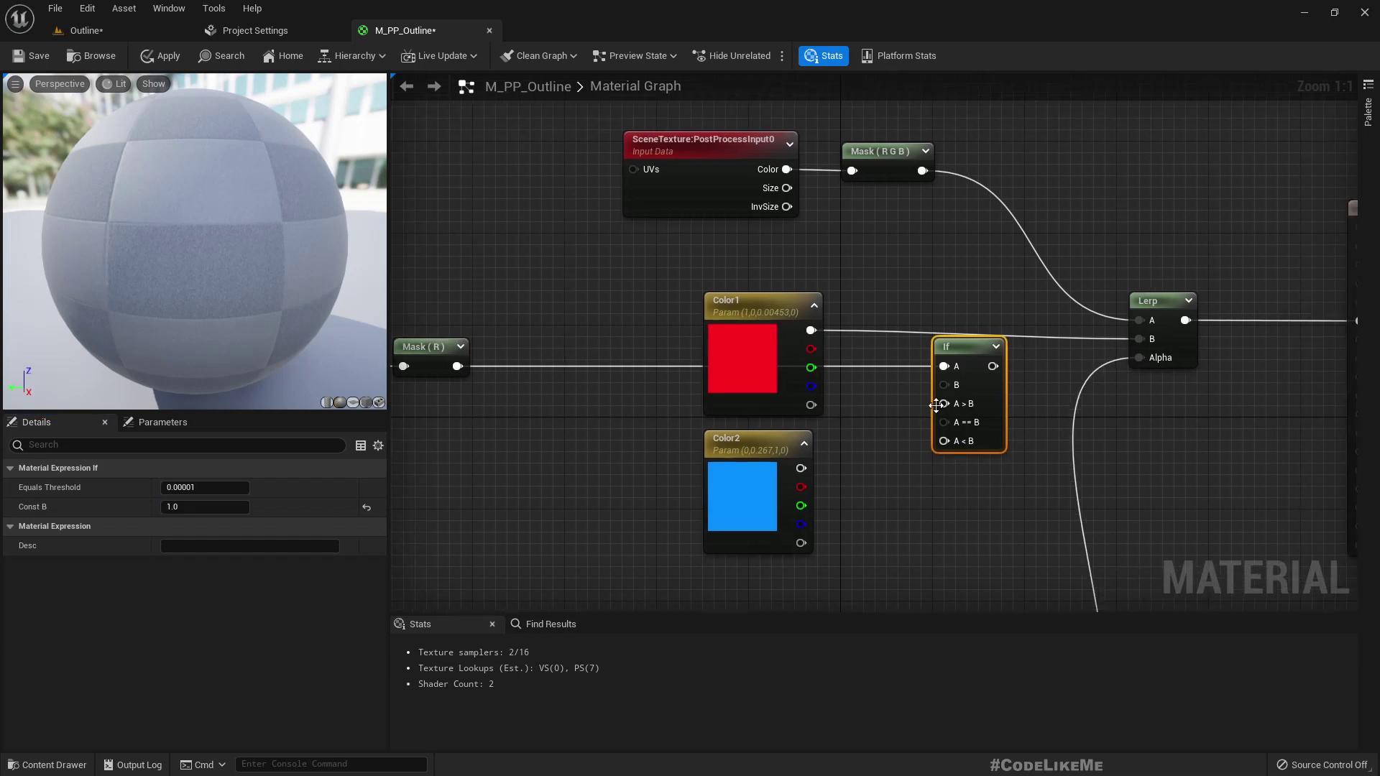
left_click_drag(944, 403, 810, 331)
left_click_drag(936, 442, 800, 468)
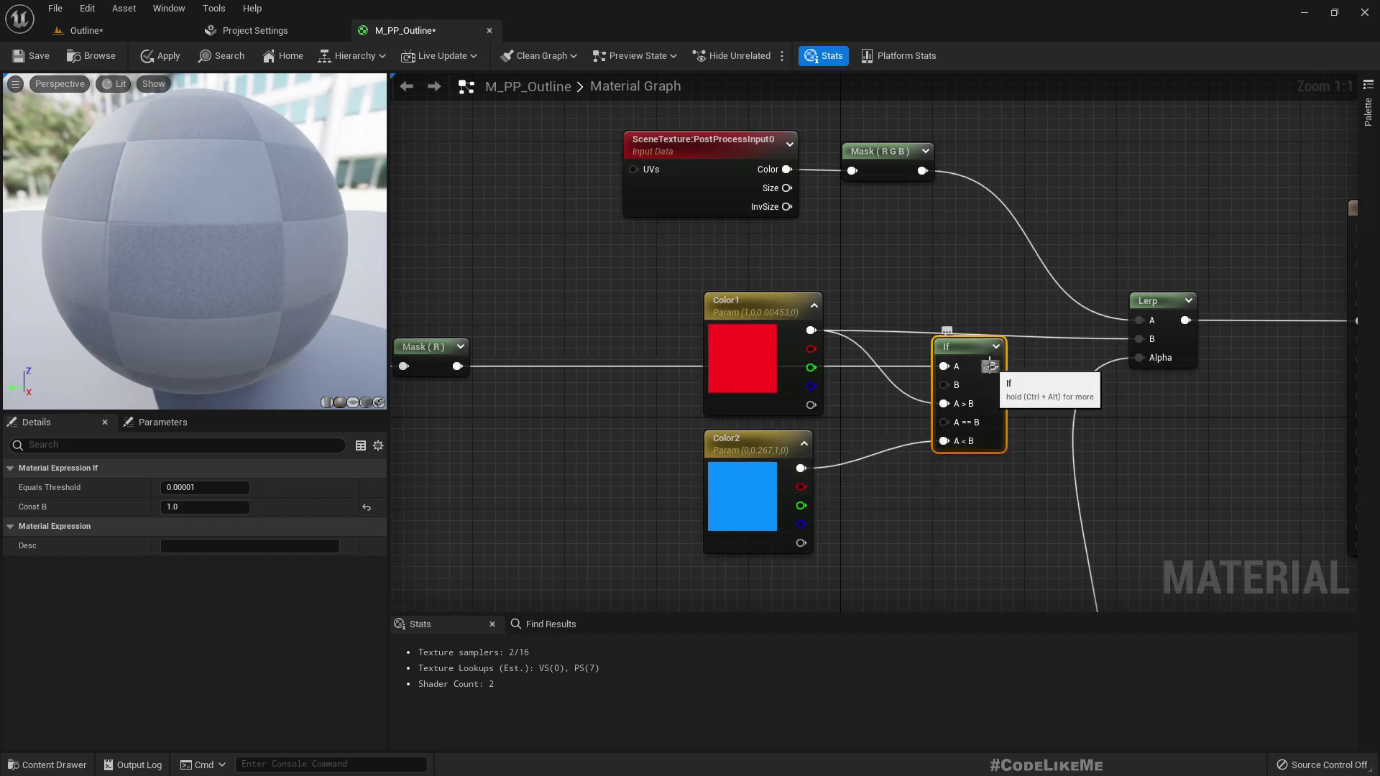
left_click_drag(993, 365, 1141, 339)
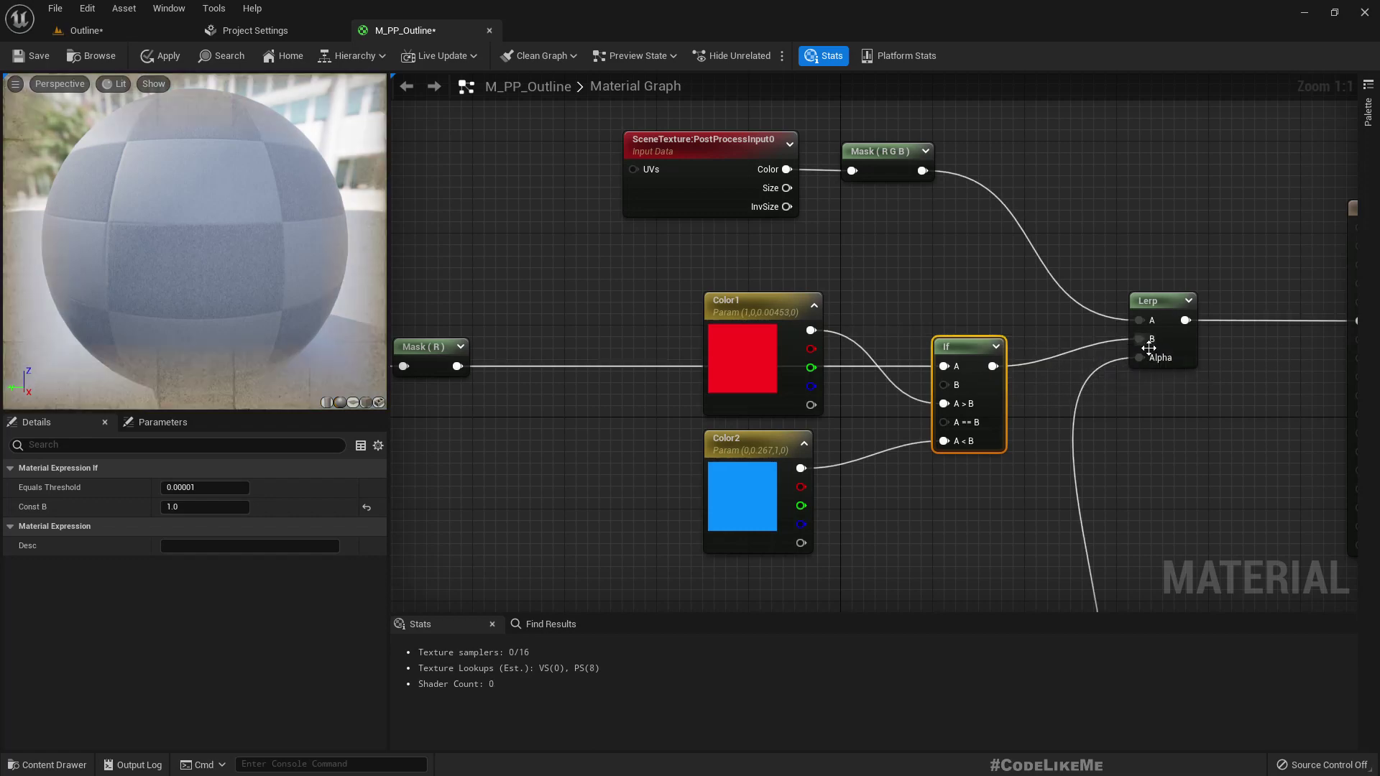
scroll(1088, 455, "down", 3)
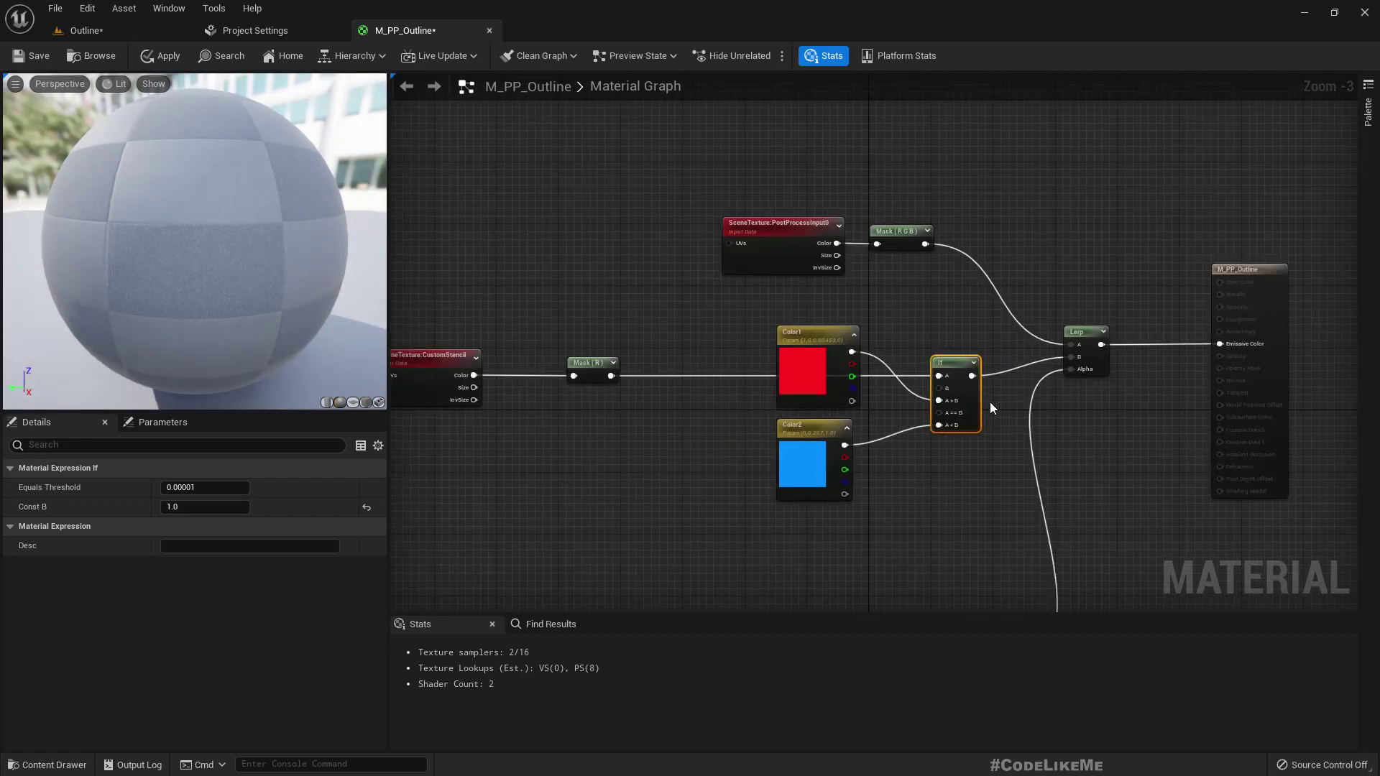
- Apply the material changes and view the outlined objects in the Outline level's viewport
left_click(158, 56)
left_click(128, 28)
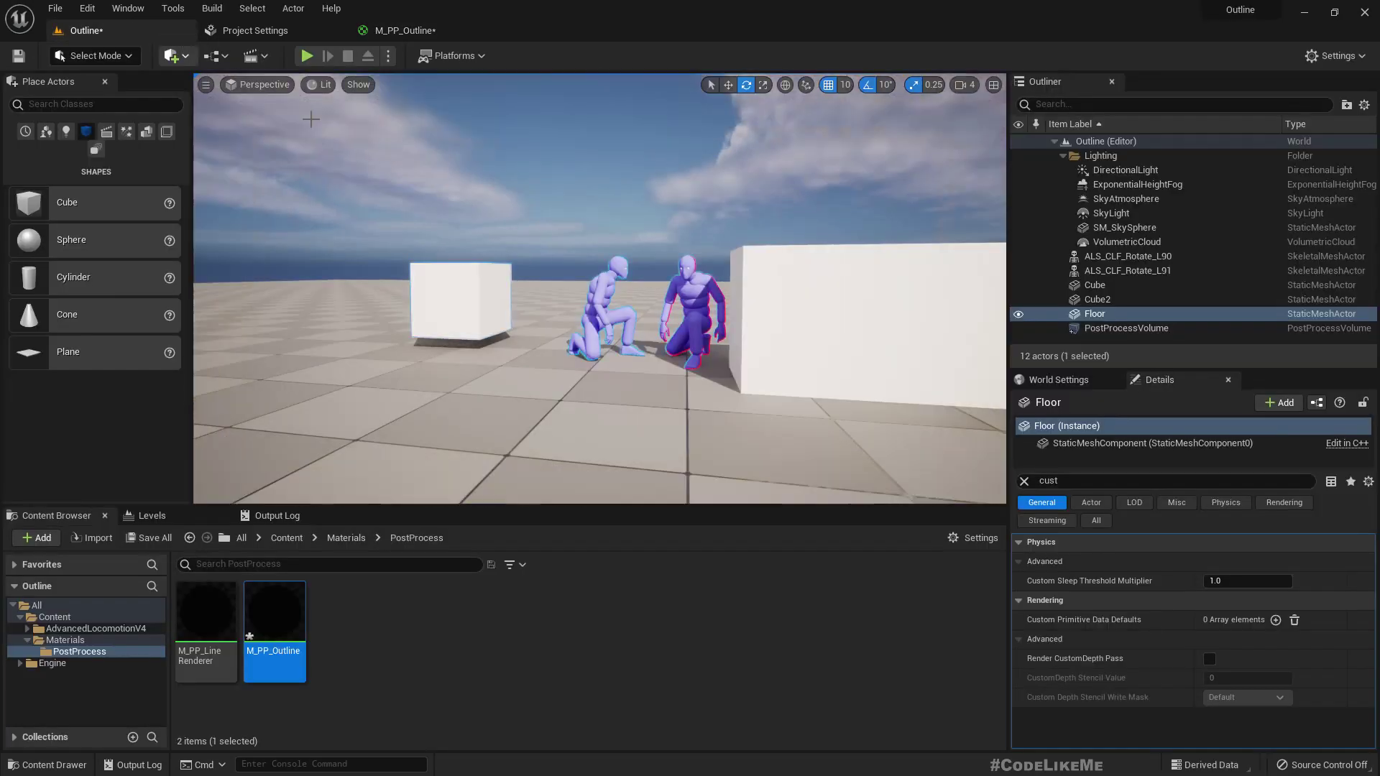
mouse_move(695, 351)
middle_mouse_down()
mouse_move(747, 341)
mouse_move(703, 330)
middle_mouse_up()
scroll(694, 329, "up", 1)
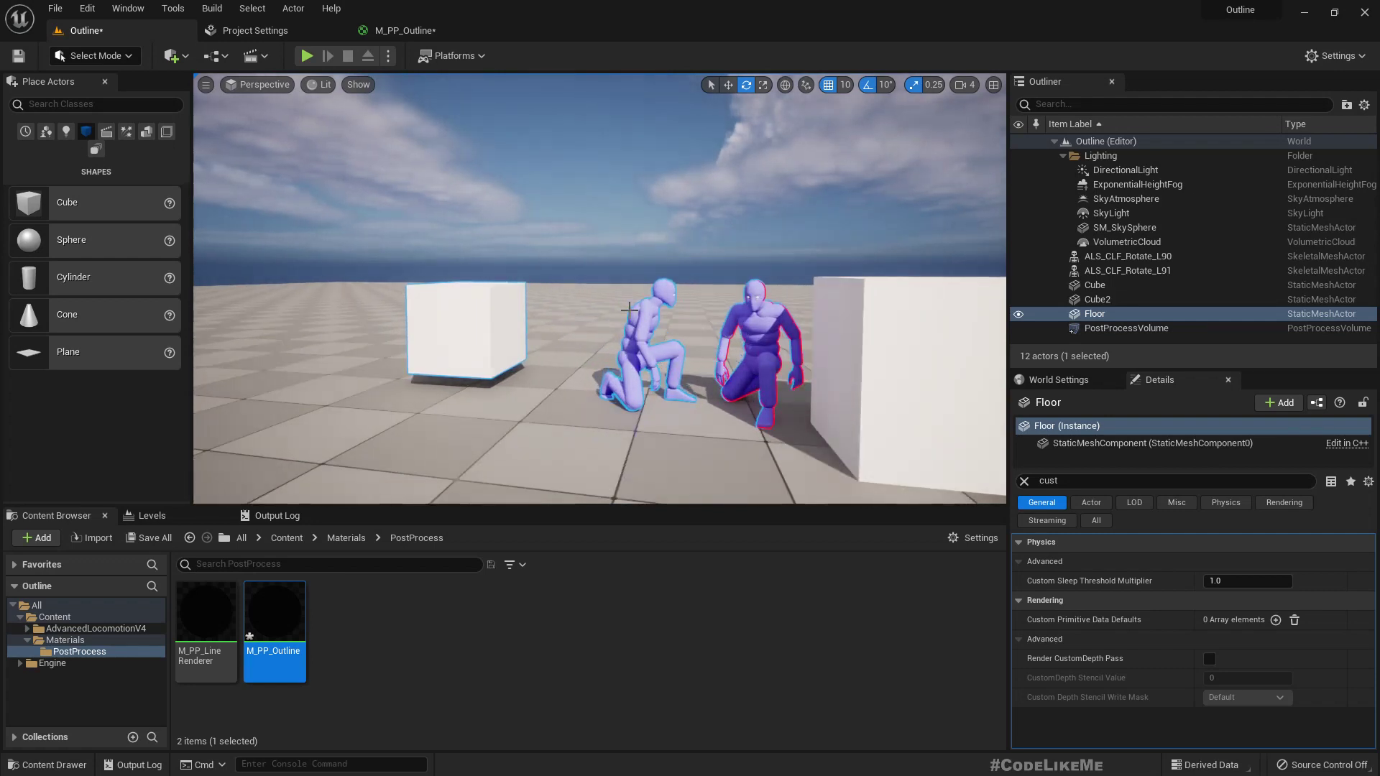
- Check the CustomDepth Stencil Value of both kneeling characters and compare their outlines from a lower viewpoint
left_click(658, 309)
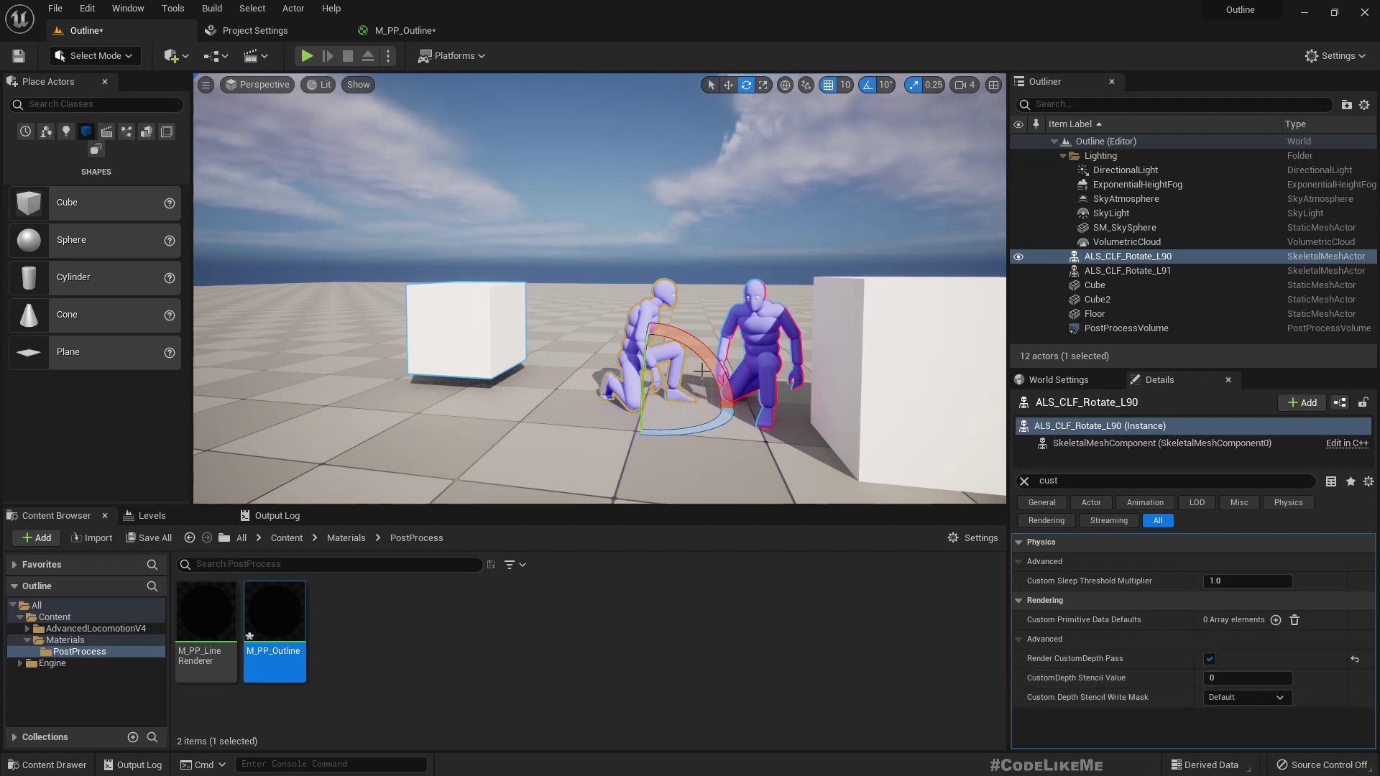
left_click(643, 290)
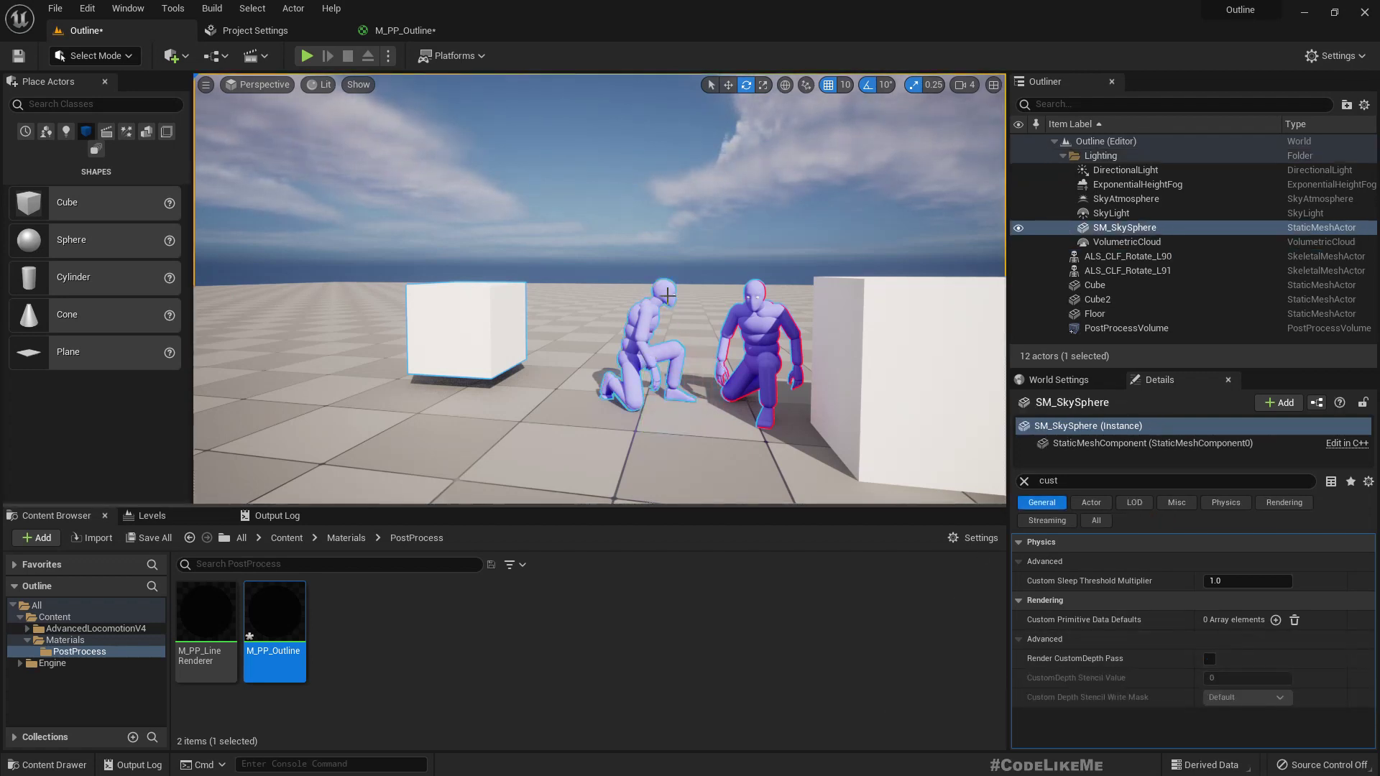
left_click(767, 321)
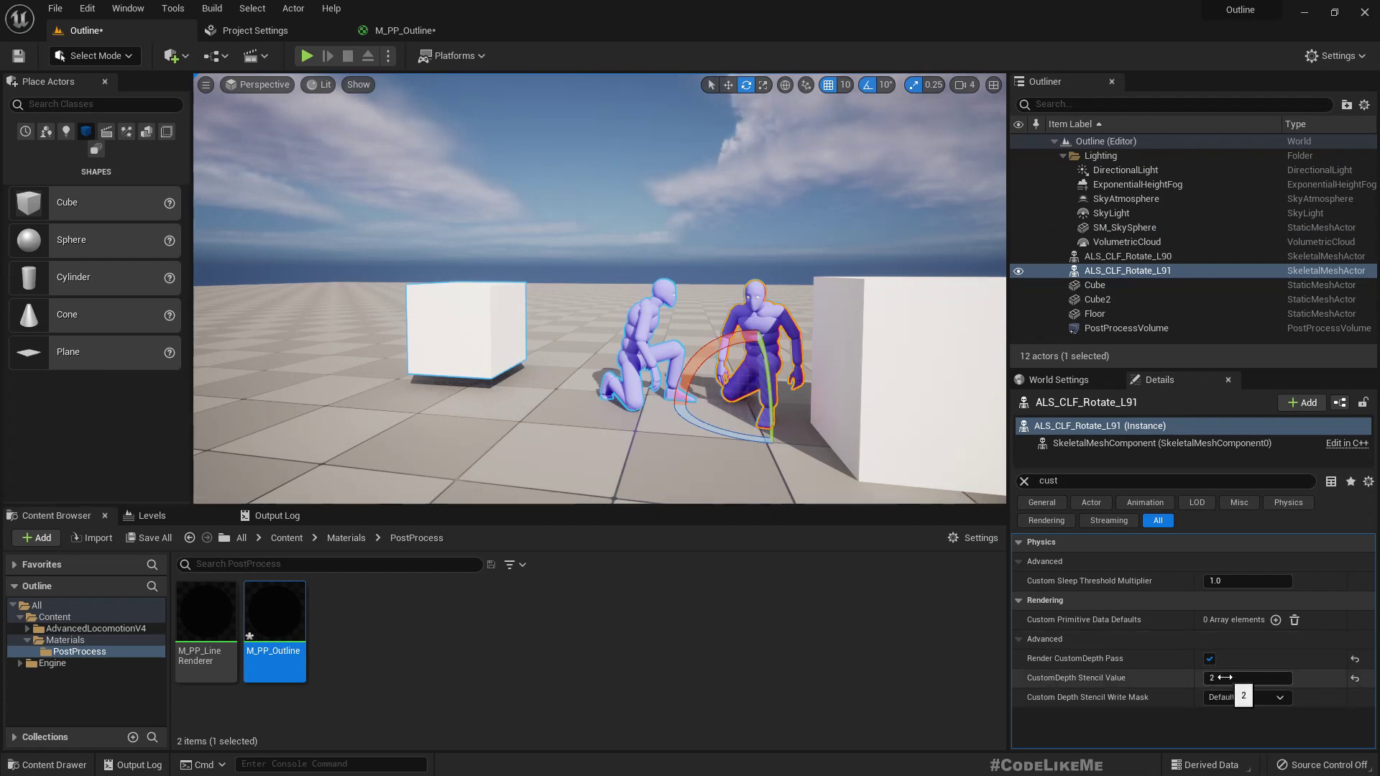
left_click(700, 252)
middle_click_drag(701, 252, 737, 305)
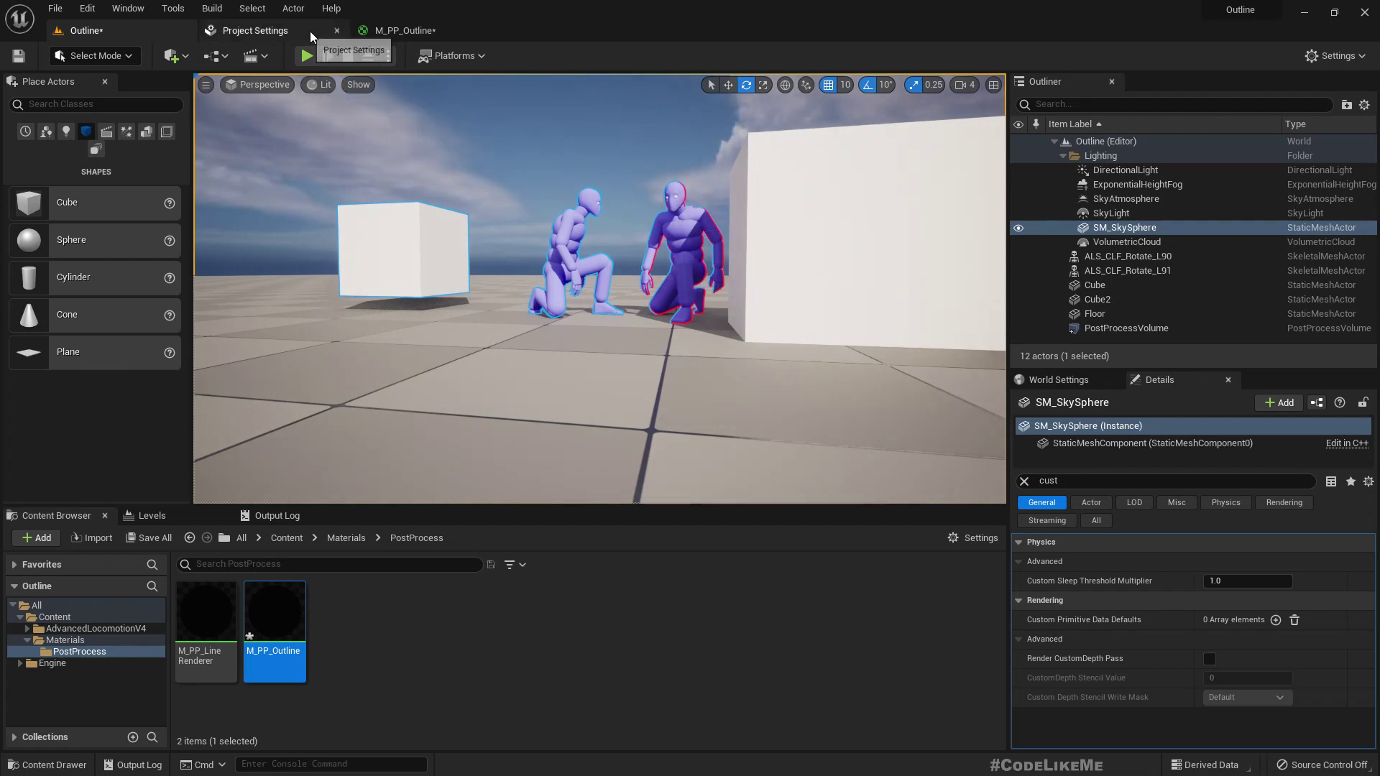
- Return to the M_PP_Outline material graph and examine how the offset CustomDepth samples feed the outline mask
left_click(426, 30)
scroll(663, 416, "down", 4)
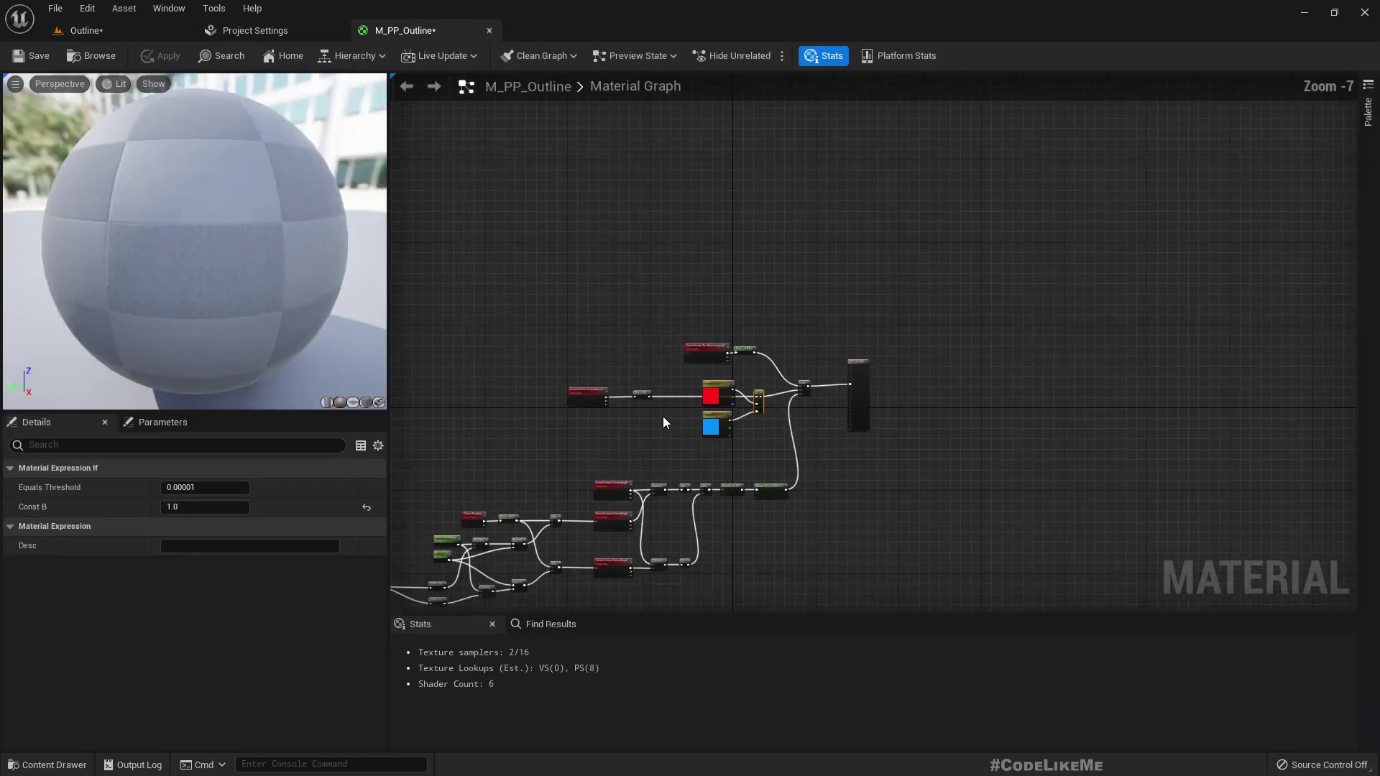
scroll(726, 424, "up", 4)
scroll(797, 355, "down", 2)
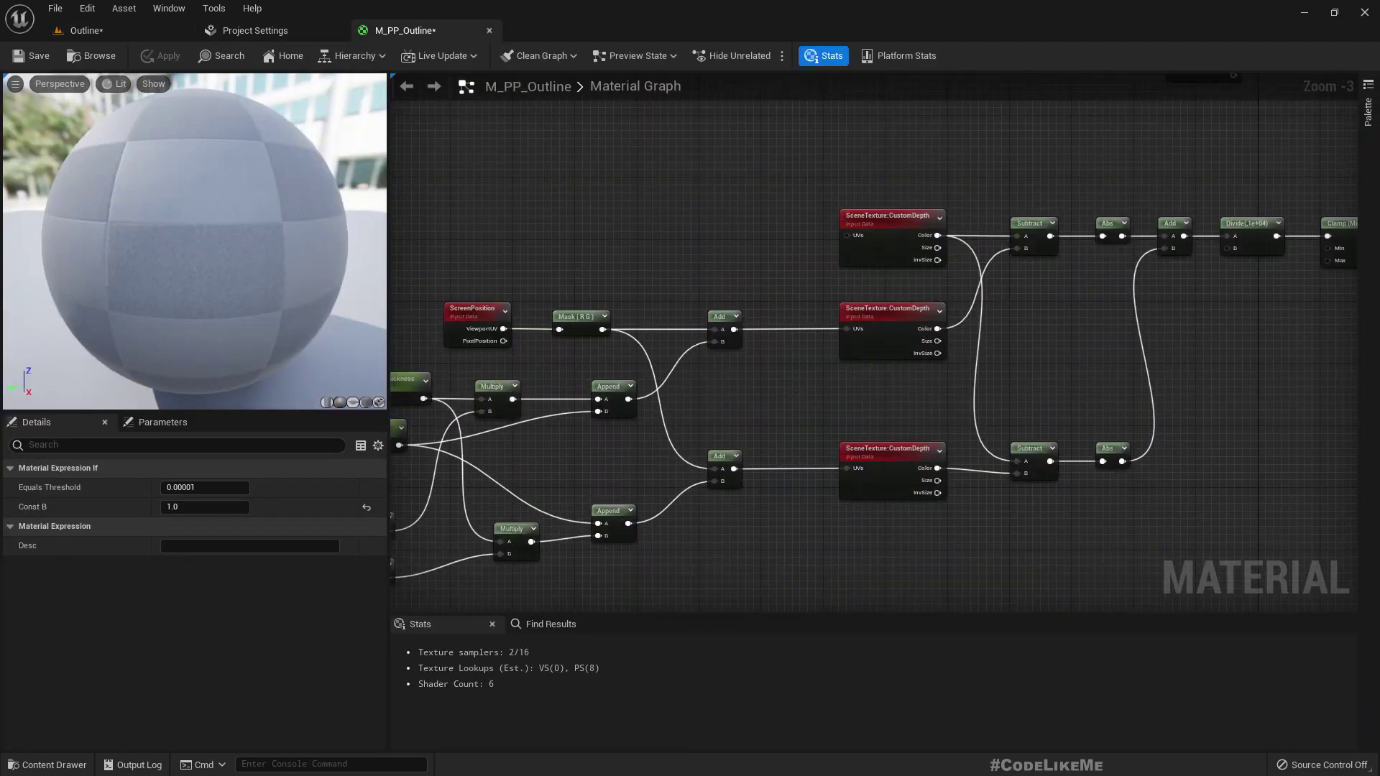
scroll(902, 453, "up", 1)
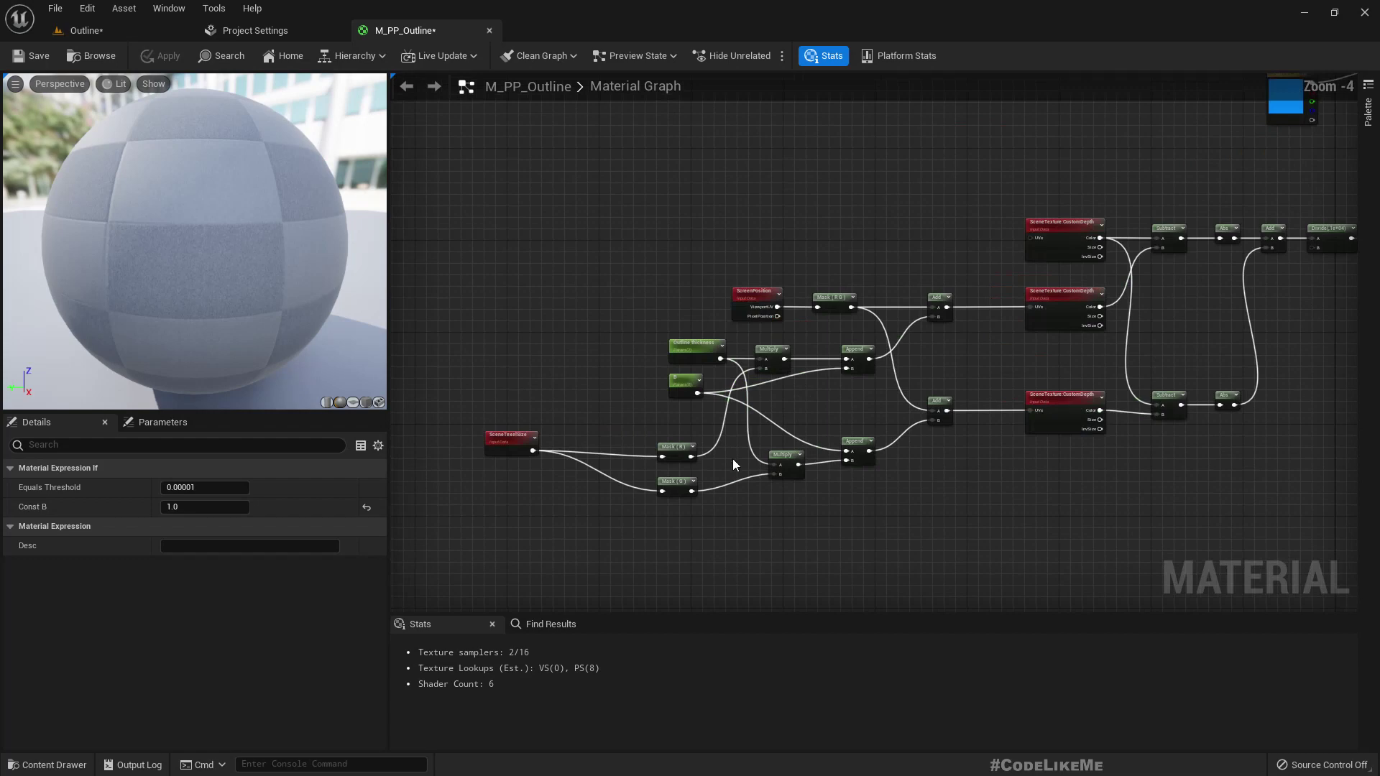
right_click_drag(974, 327, 761, 497)
scroll(808, 248, "up", 2)
scroll(826, 348, "down", 4)
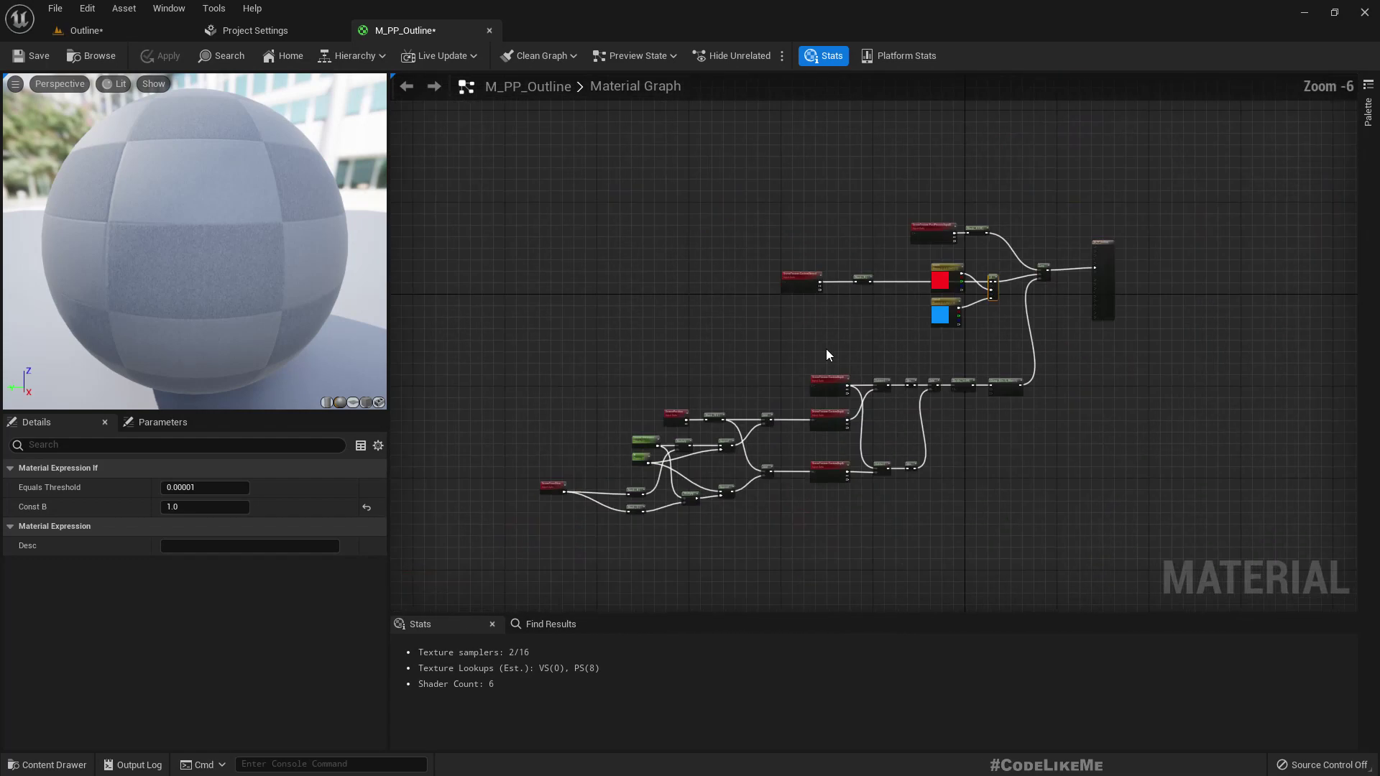
scroll(787, 454, "up", 3)
right_click_drag(773, 269, 755, 403)
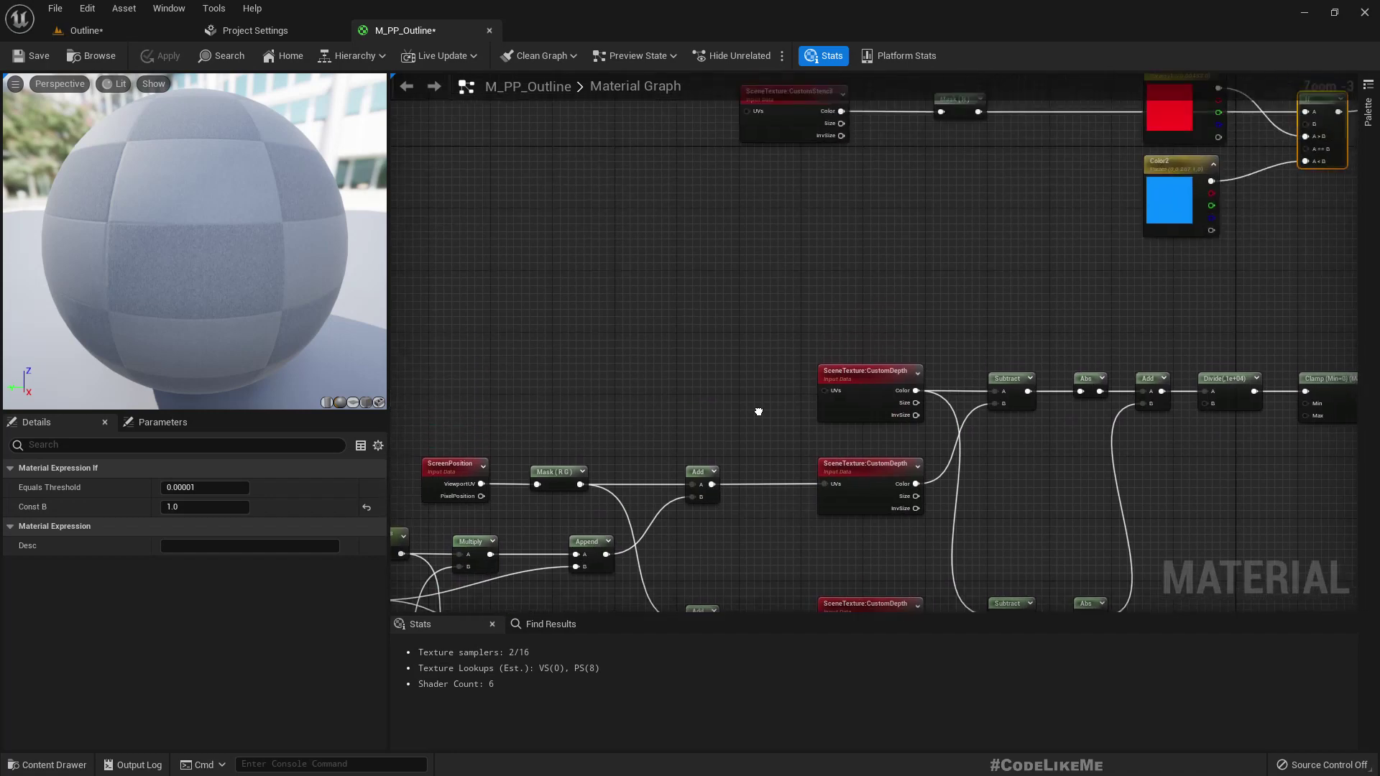
scroll(755, 403, "down", 1)
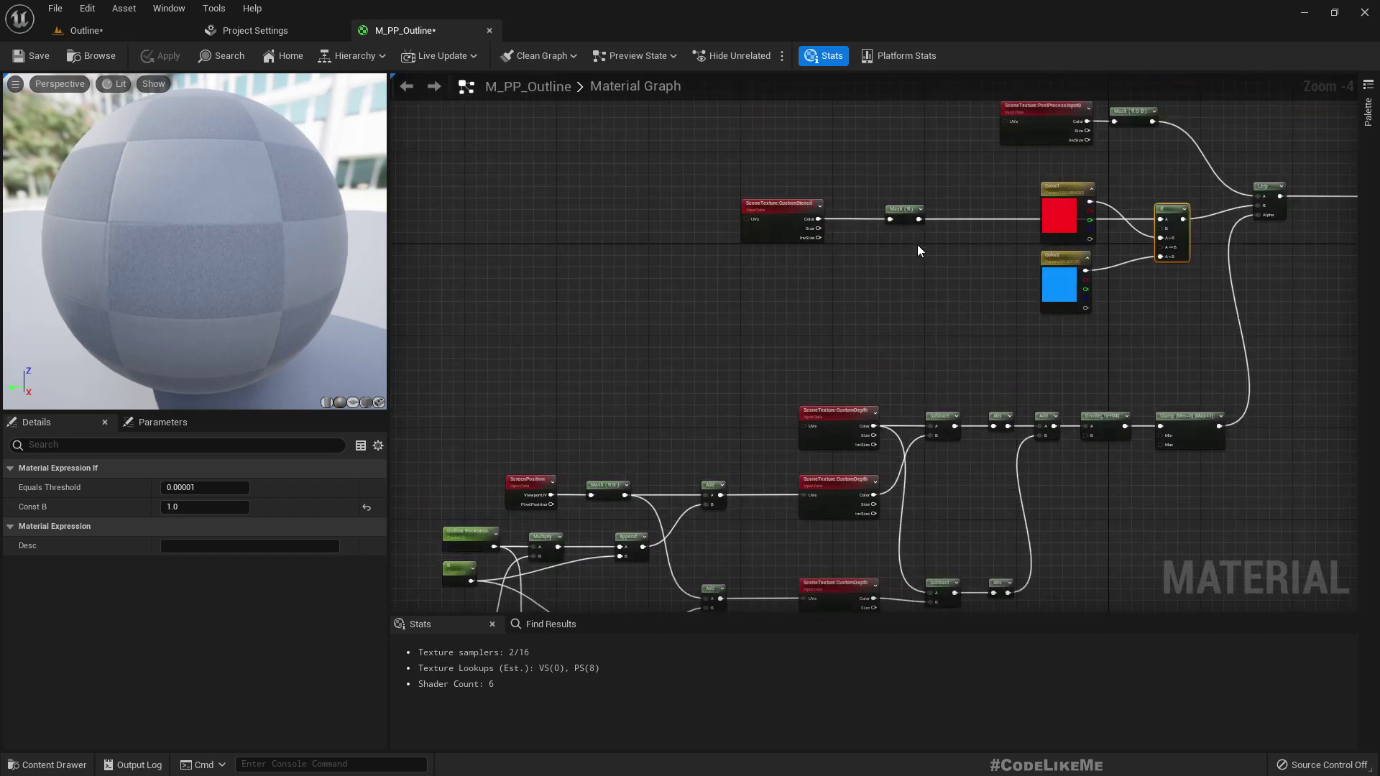
right_click_drag(946, 328, 862, 314)
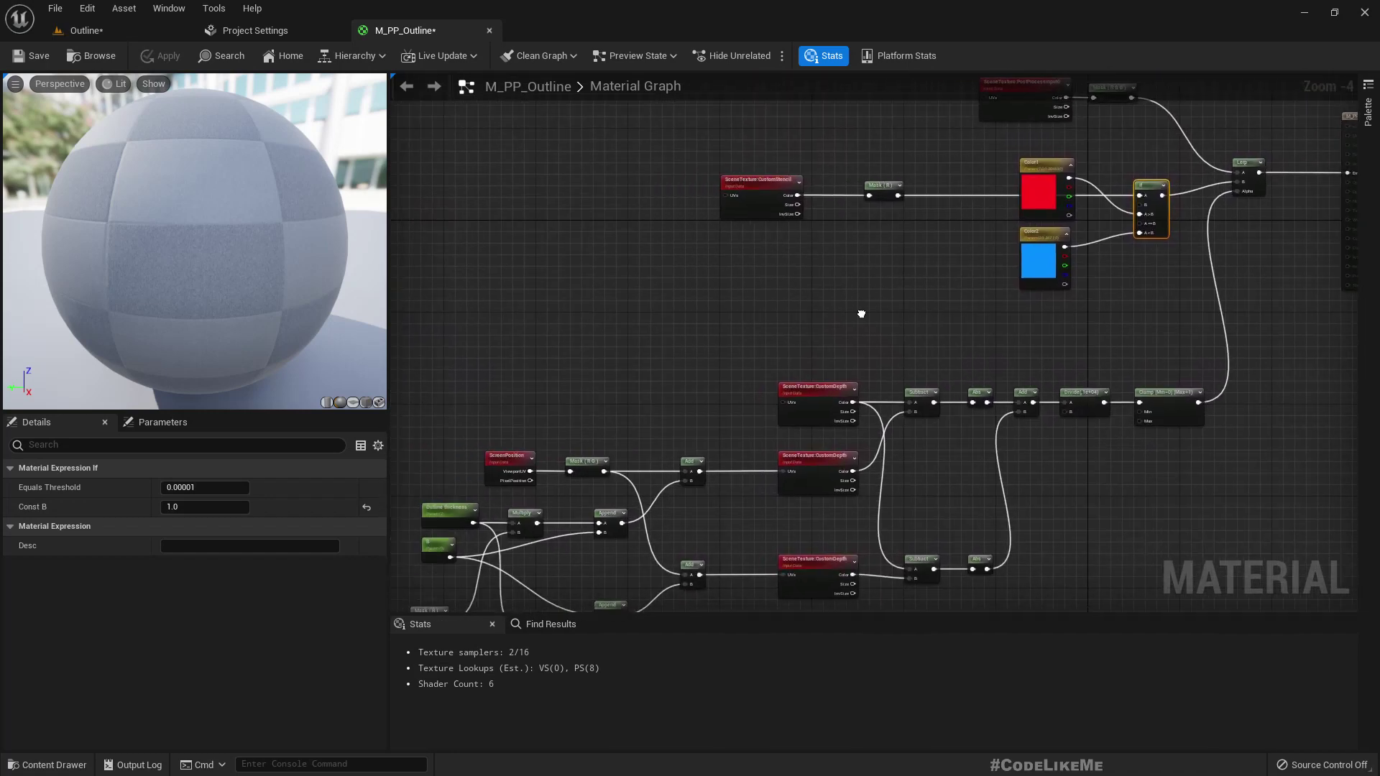
- Duplicate the CustomStencil SceneTexture node twice and stack the copies directly below the original
left_click(763, 181)
key("ctrl+c")
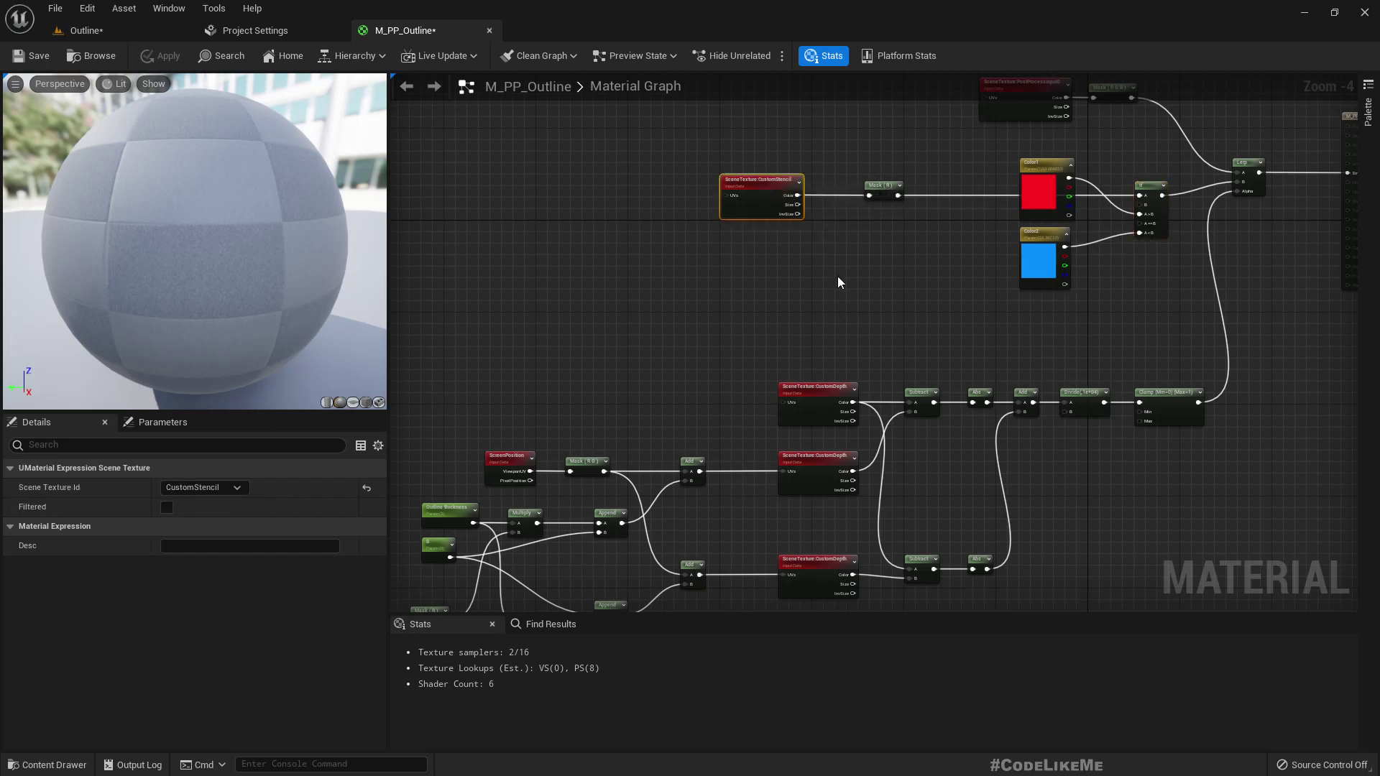
key("ctrl+v")
left_click_drag(880, 288, 766, 252)
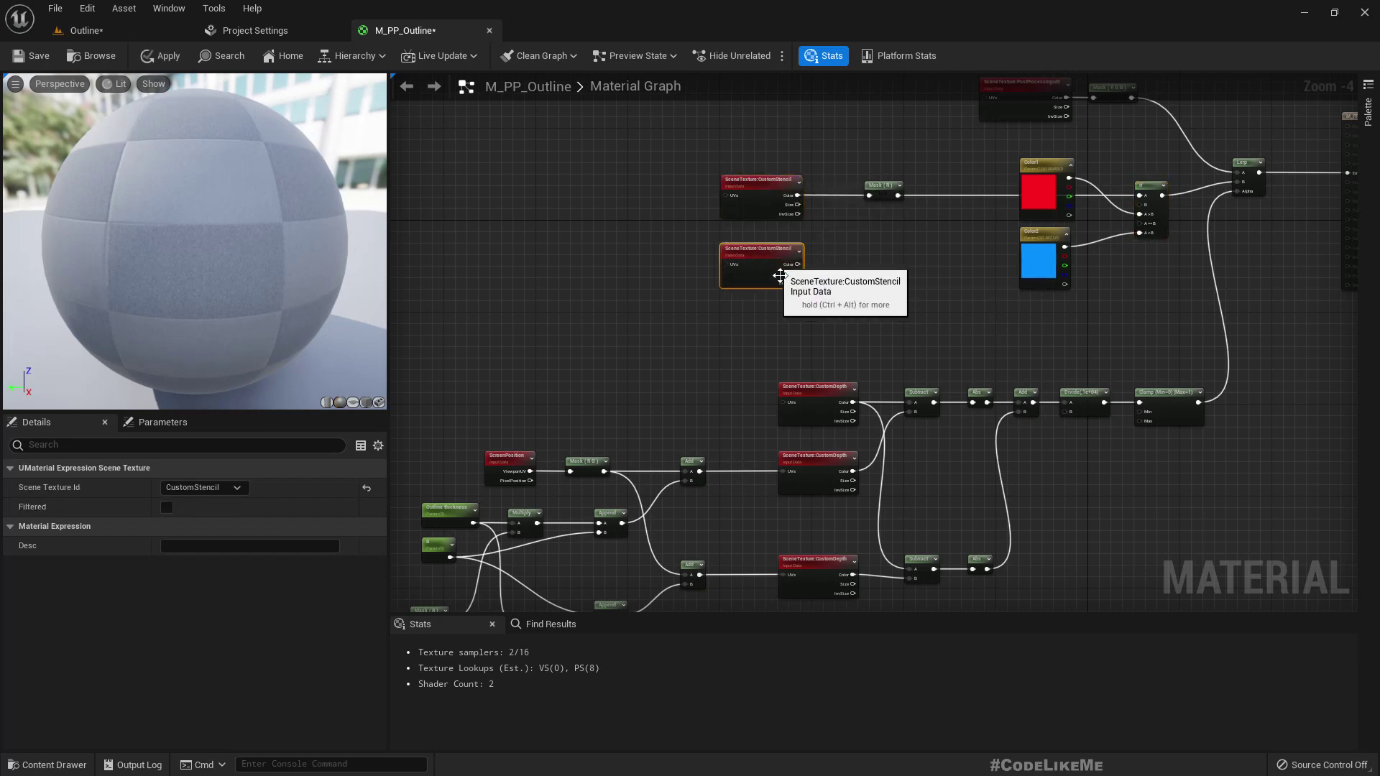
key("ctrl+v")
left_click_drag(799, 347, 765, 320)
- Connect the two Add nodes that offset the CustomDepth samples to the UVs inputs of the two CustomStencil copies, one each
right_click_drag(762, 317, 722, 245)
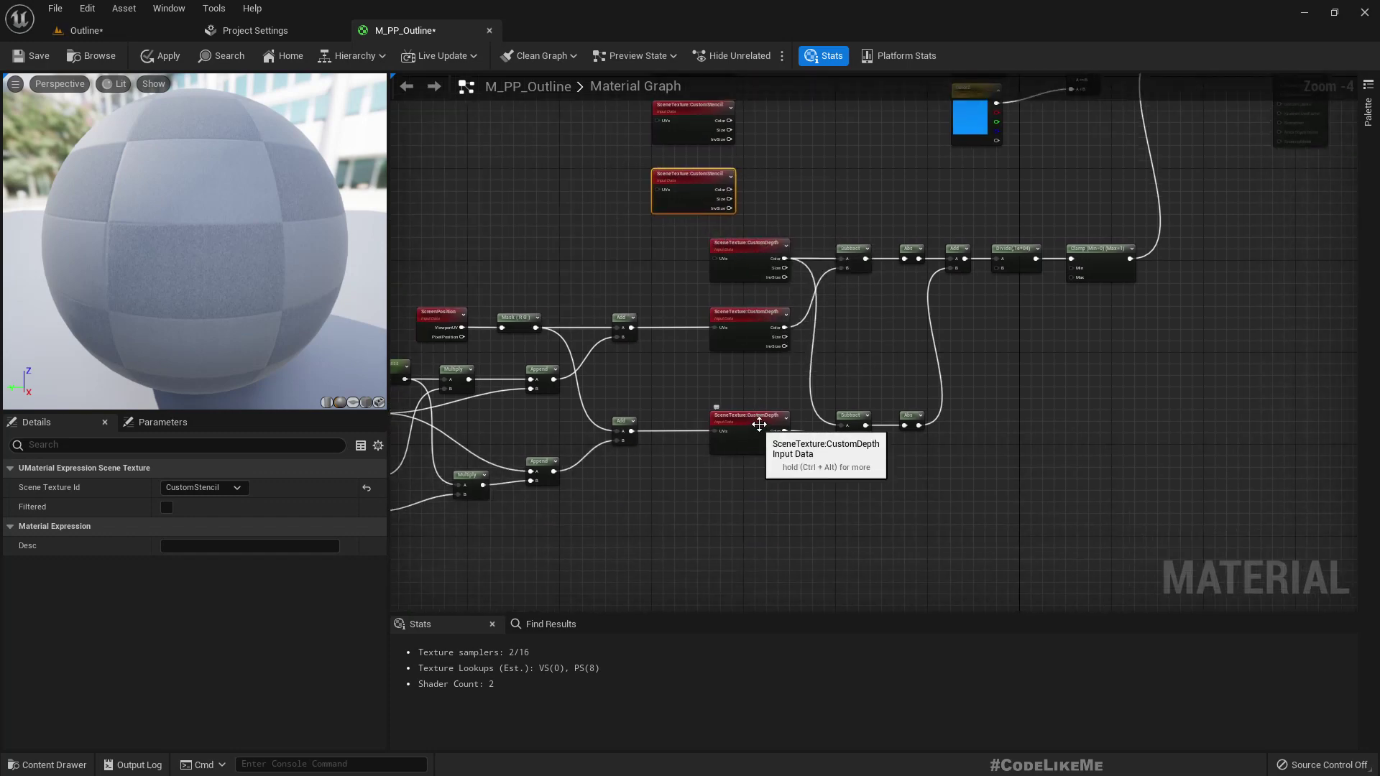
right_click_drag(731, 377, 799, 397)
left_click_drag(763, 260, 798, 456)
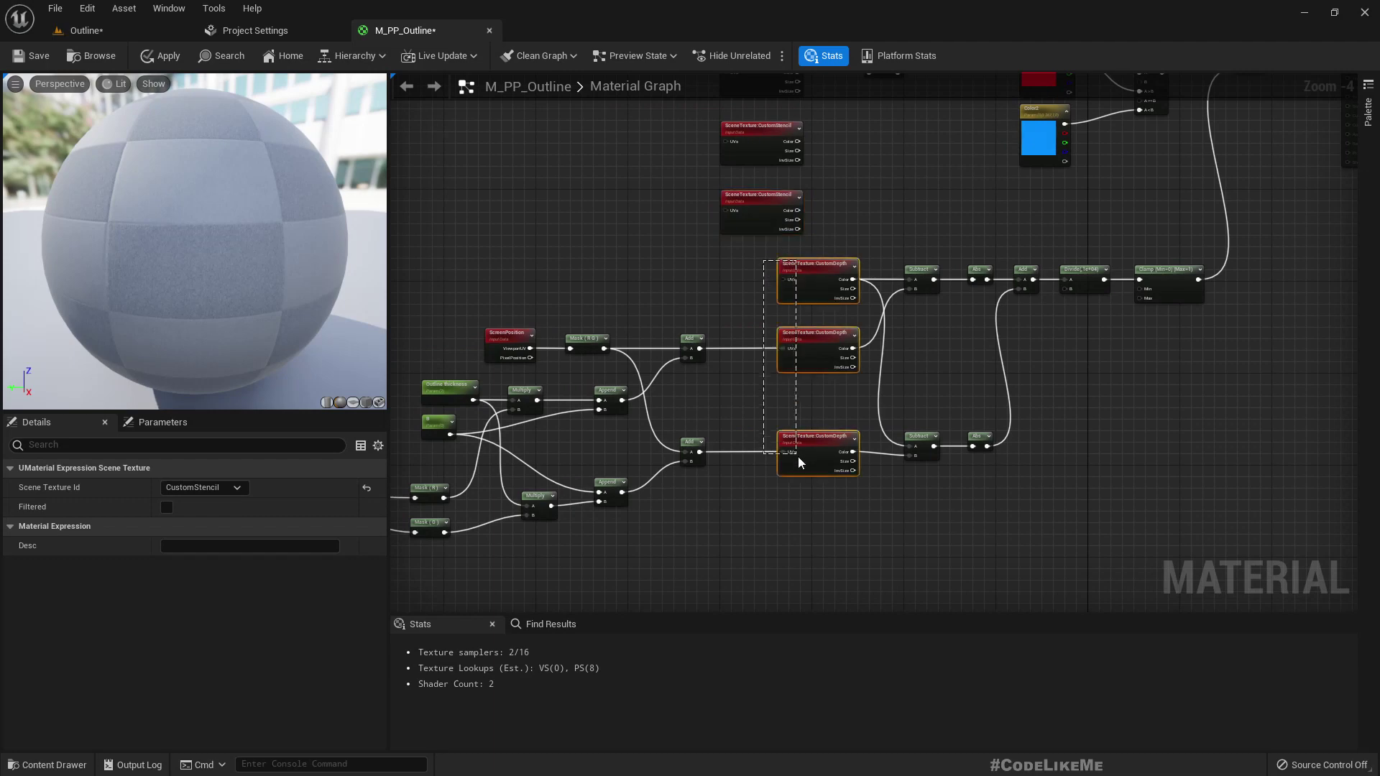
right_click_drag(685, 279, 700, 394)
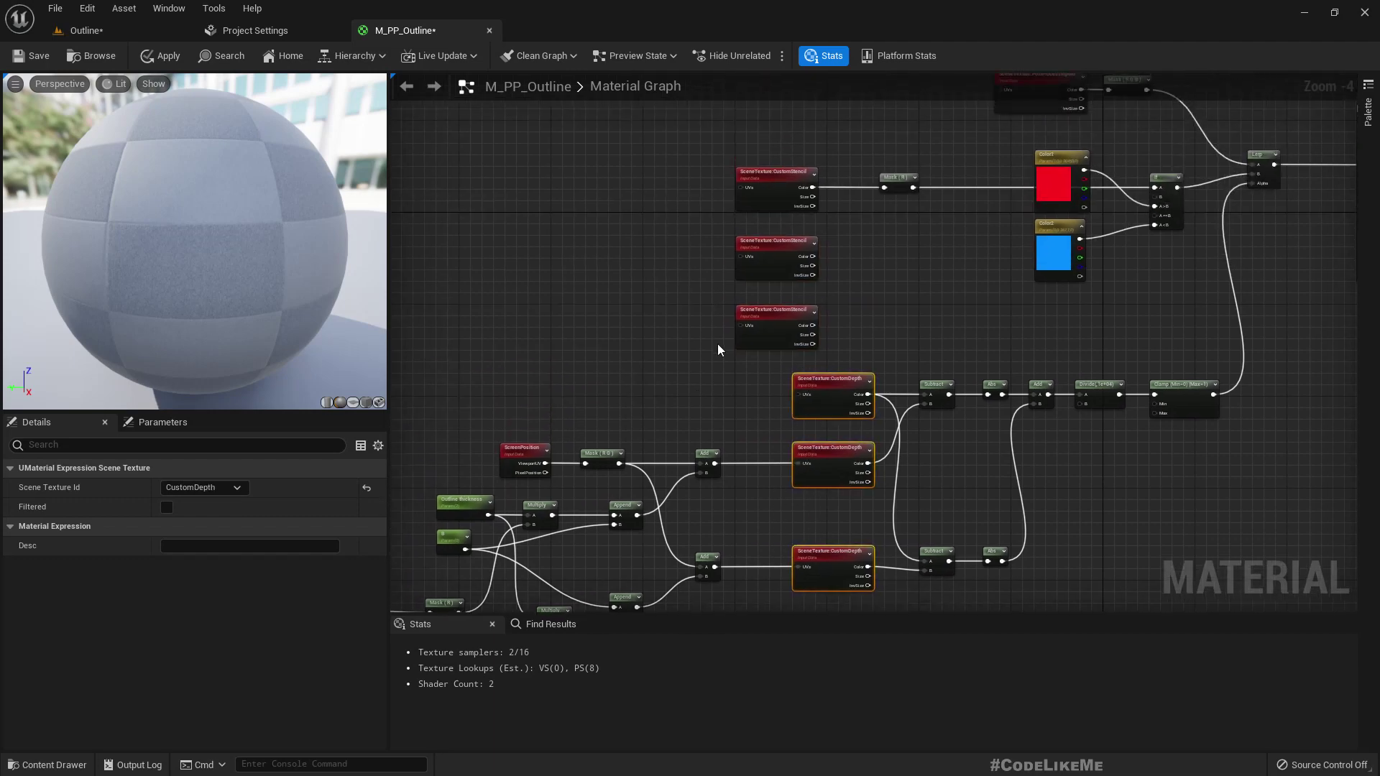
left_click(824, 378)
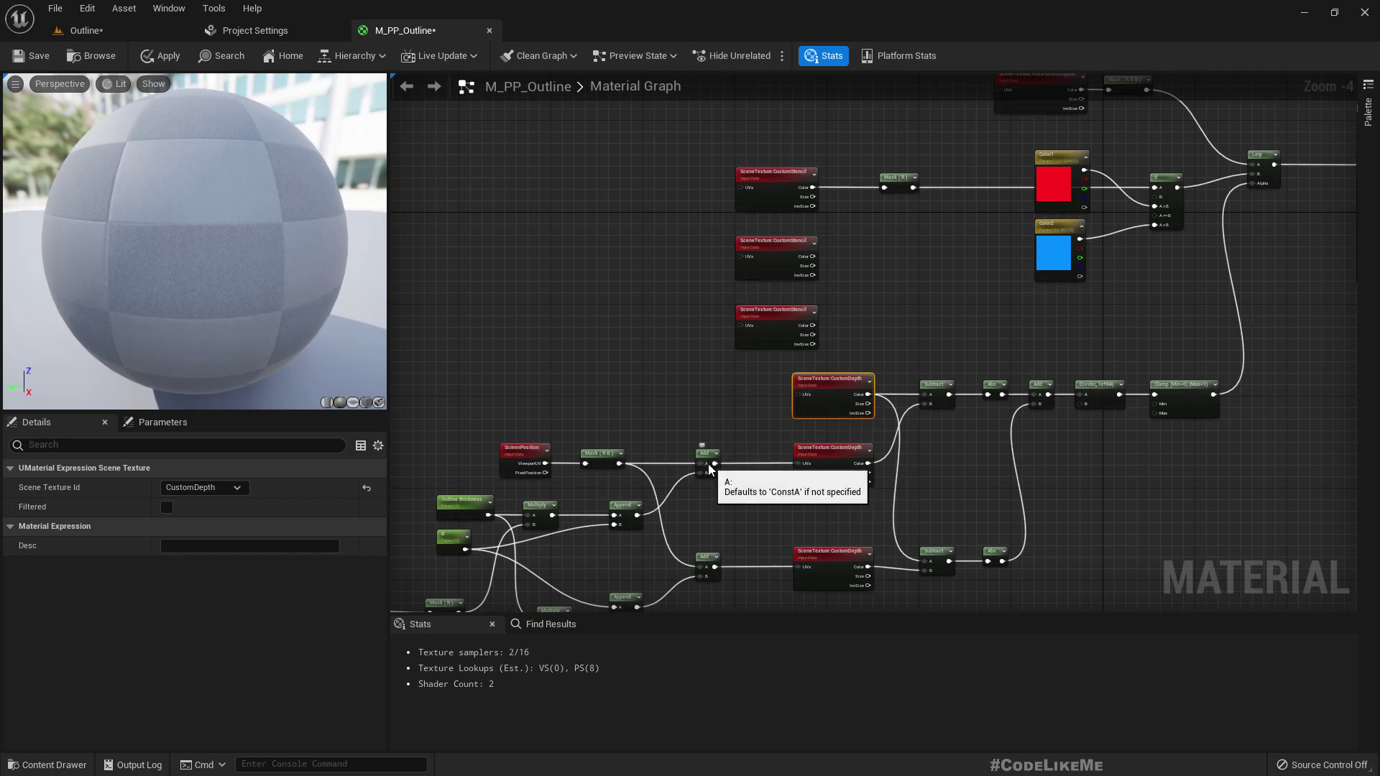
left_click_drag(710, 464, 747, 257)
right_click_drag(742, 515, 738, 478)
left_click_drag(713, 530, 744, 286)
- Sum the Color outputs of the original CustomStencil node and its first copy with a new Add node
right_click_drag(872, 273, 811, 361)
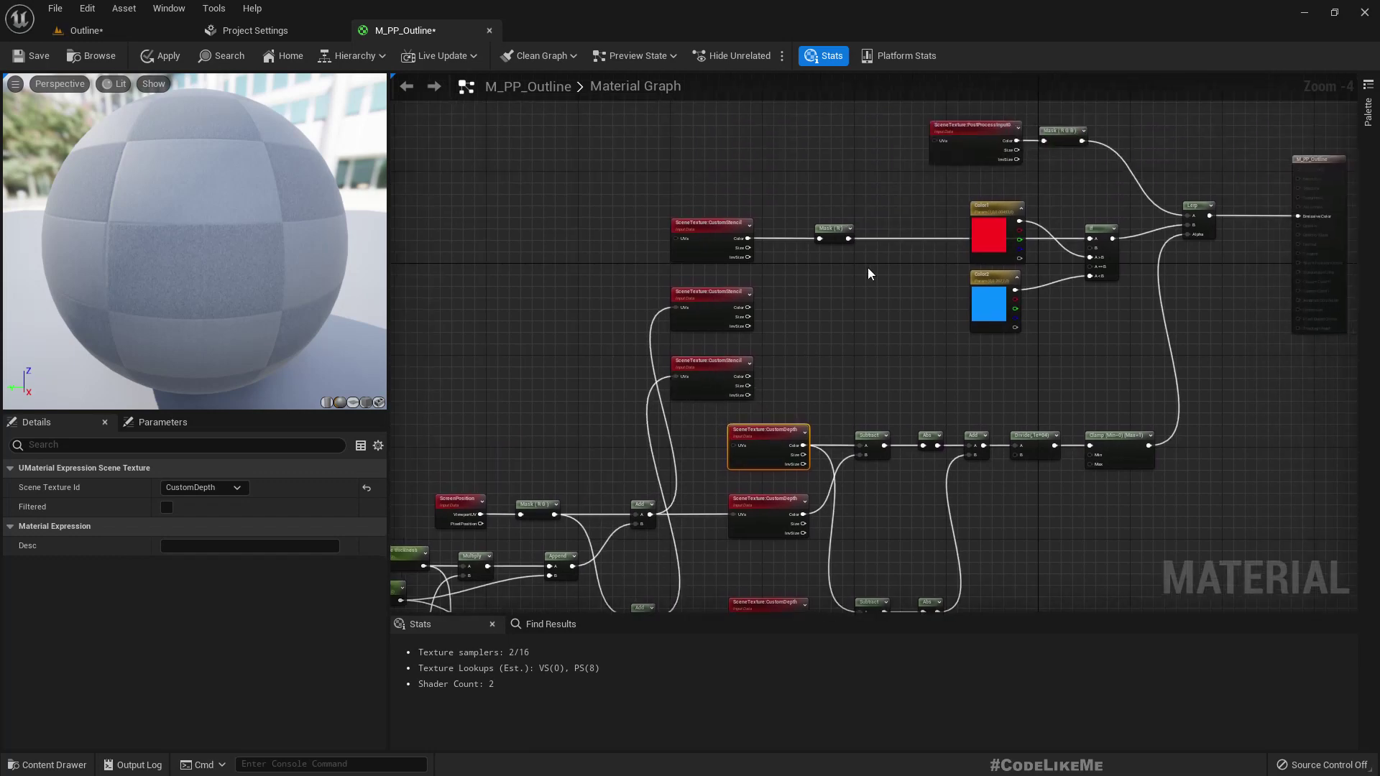
left_click(877, 231)
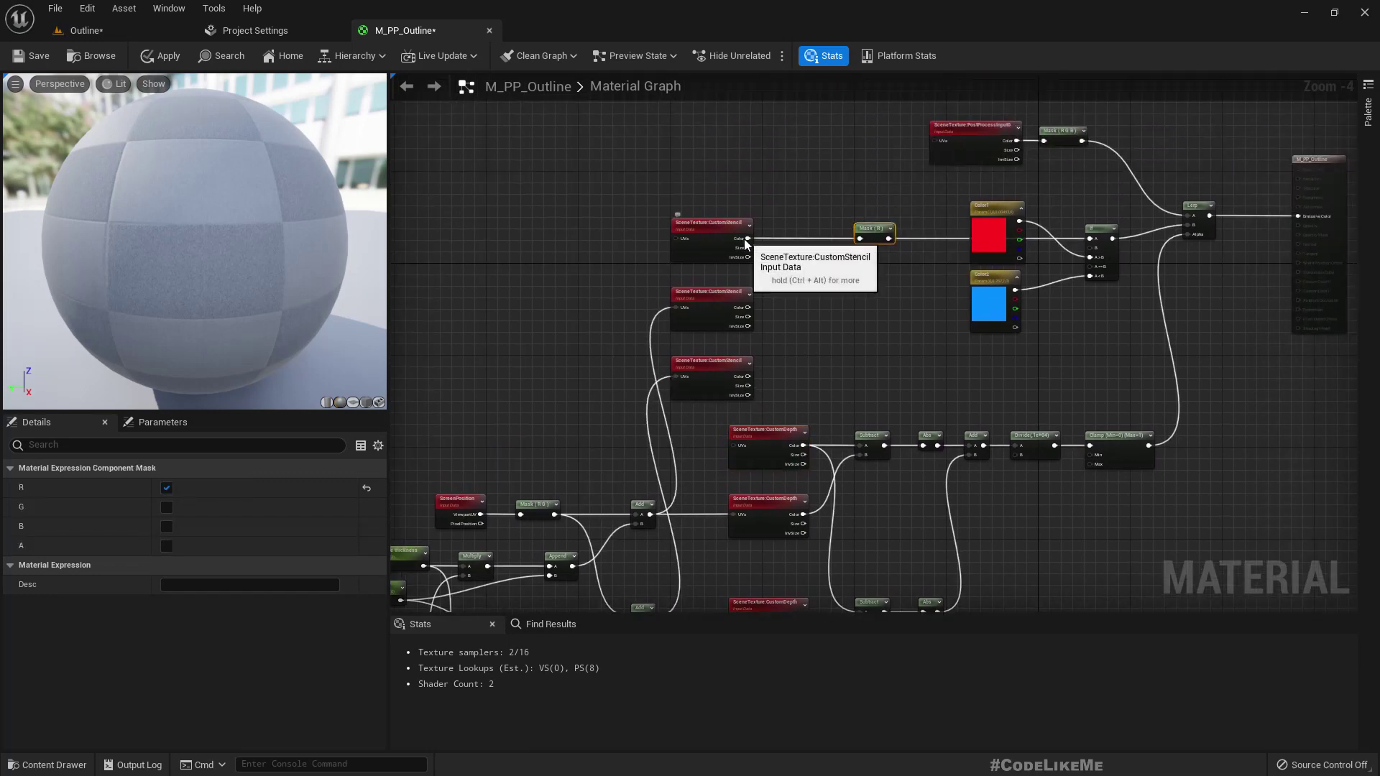
left_click_drag(748, 237, 787, 239)
type("+")
key("Return")
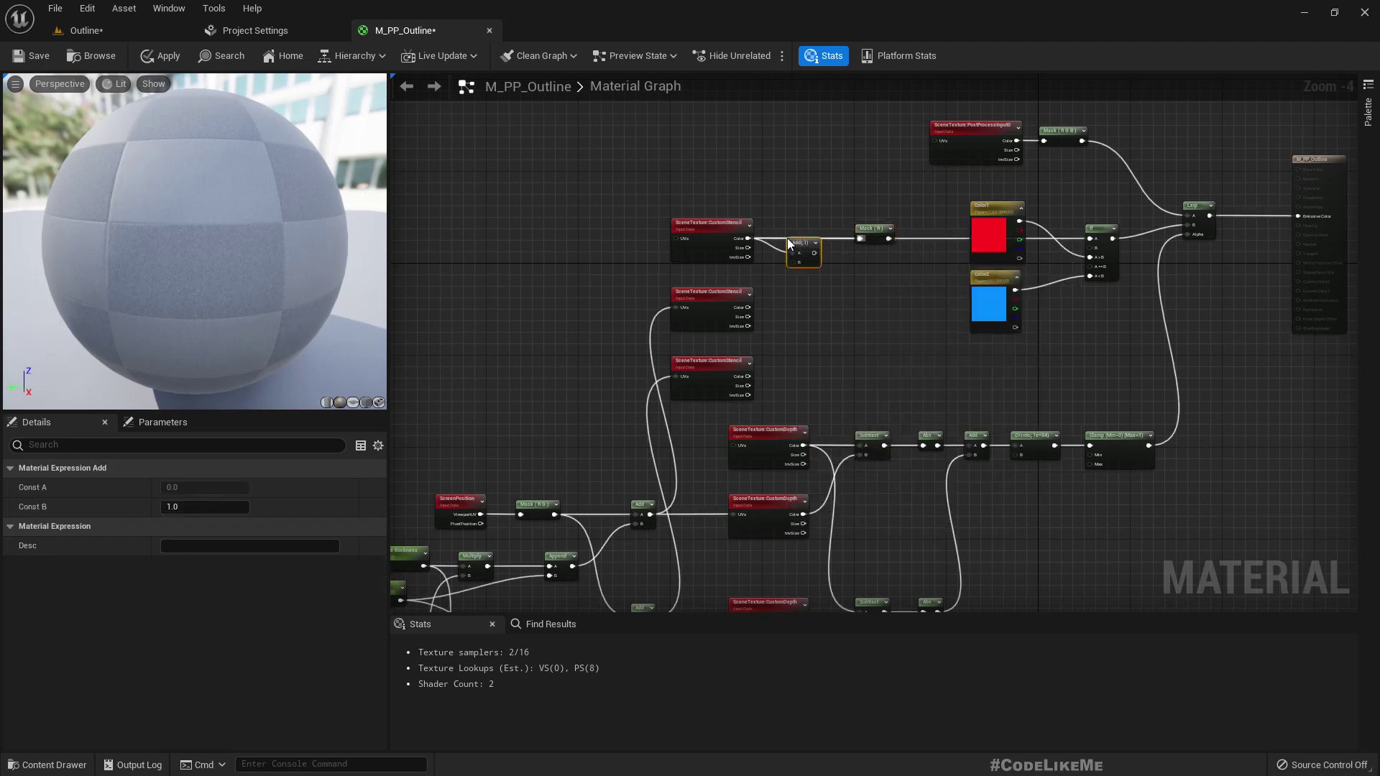
left_click_drag(747, 308, 793, 261)
- Add the third CustomStencil output to that sum with a second Add node and feed the result into the aligned Mask (R) node
left_click_drag(882, 226, 911, 232)
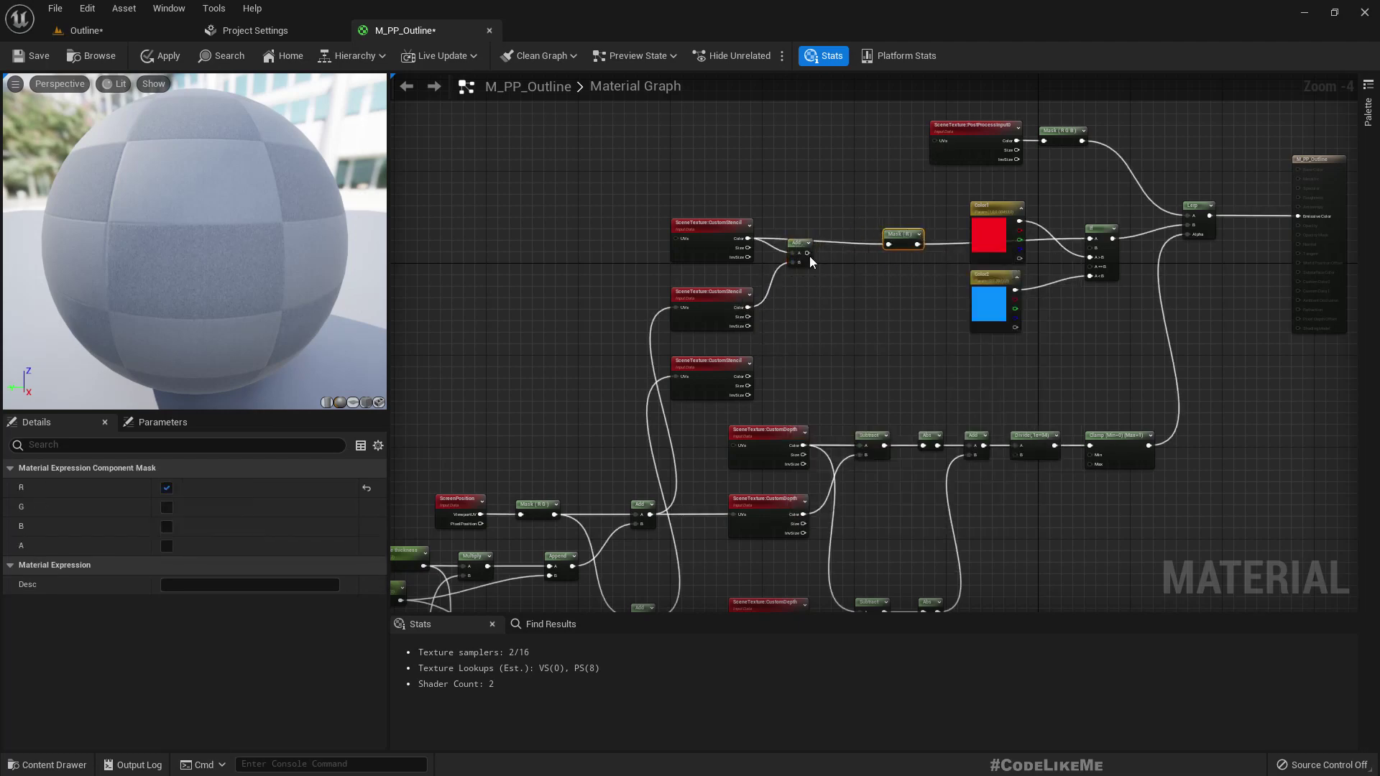
left_click_drag(808, 253, 830, 278)
type("+")
key("Return")
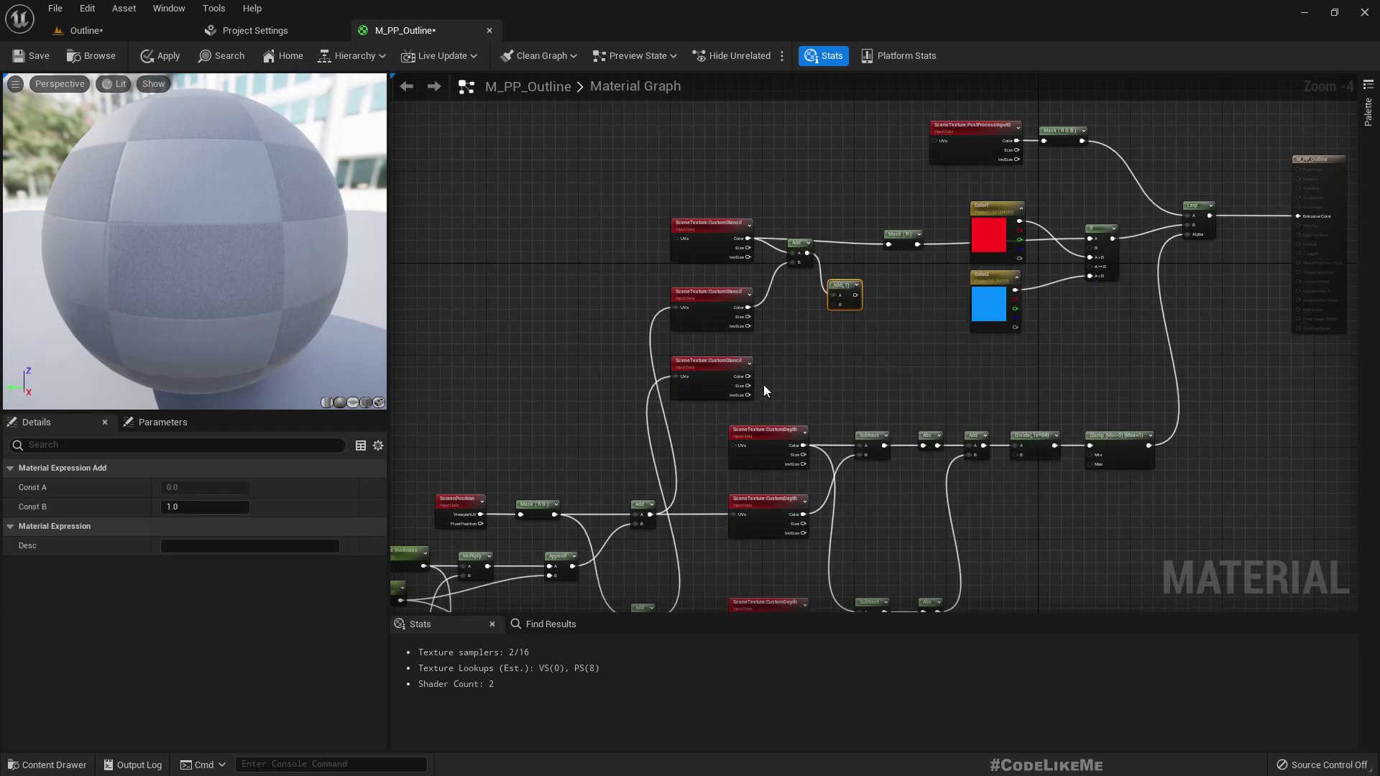
left_click_drag(748, 376, 894, 244)
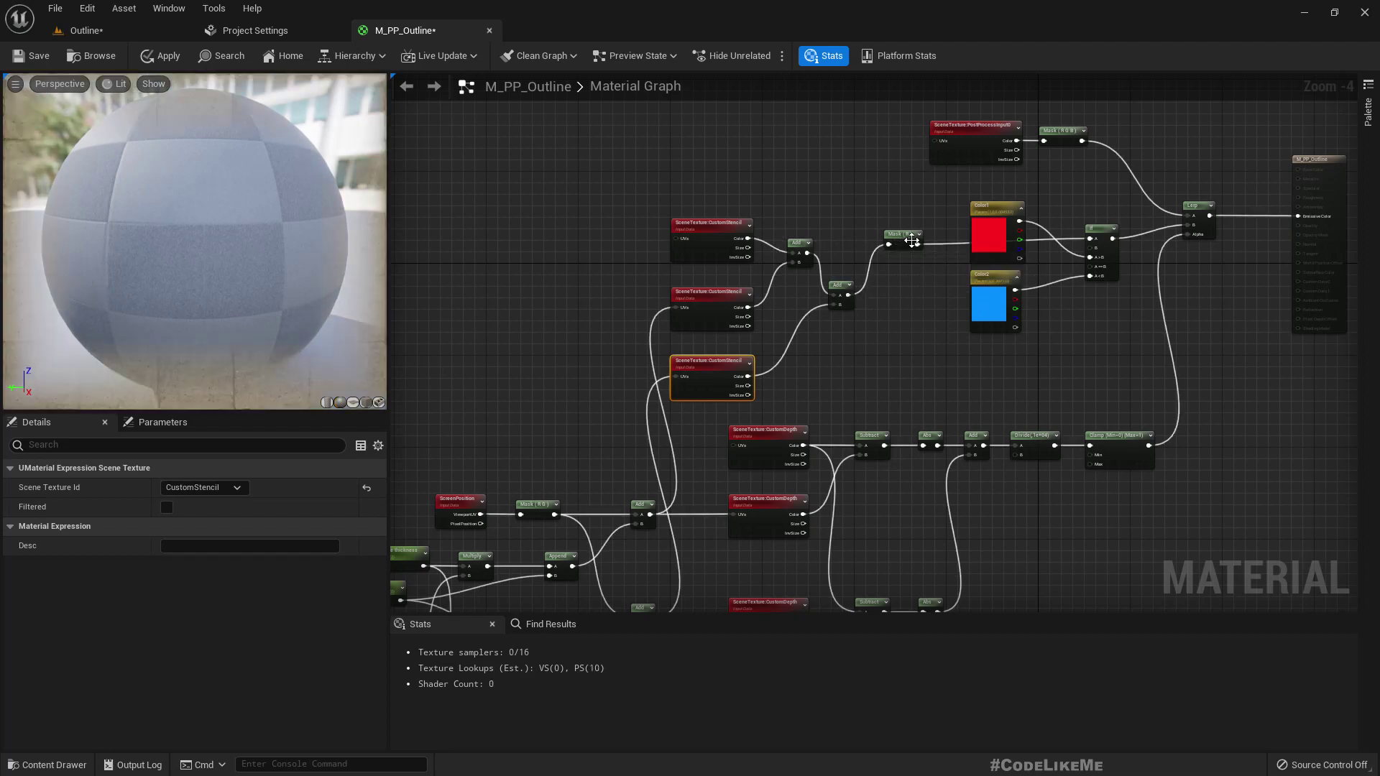
left_click(793, 239)
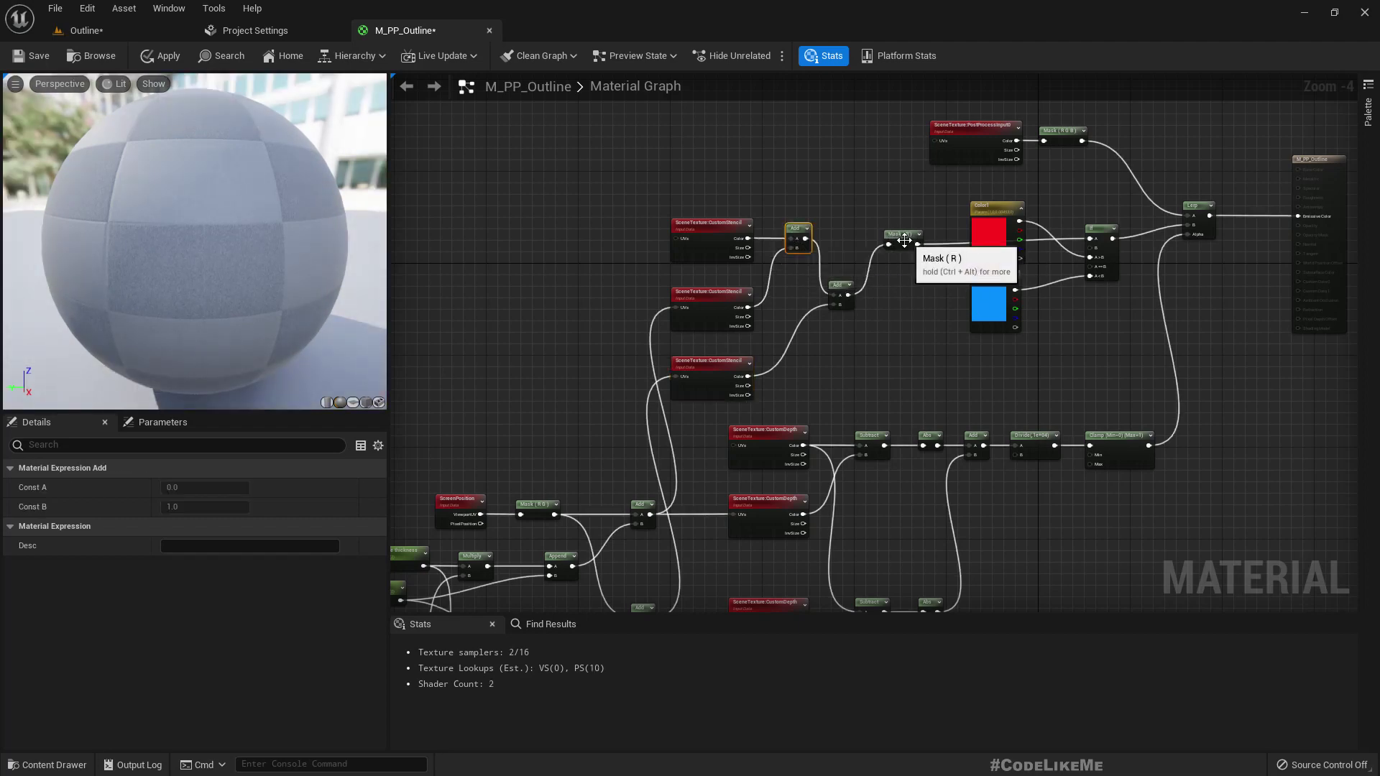
left_click_drag(907, 245, 907, 238)
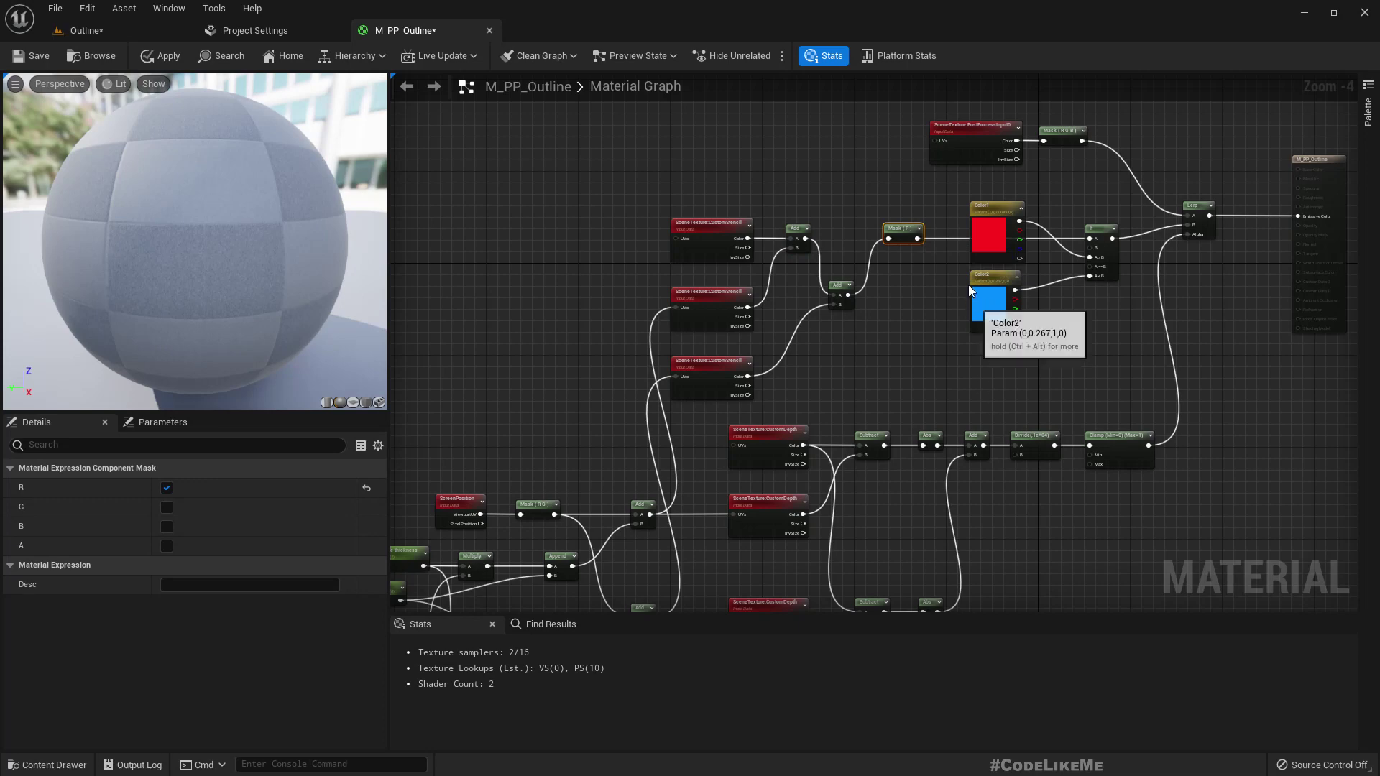
- Move the red Color1 and blue Color2 parameters below the wire from Mask (R) to the If node, stacked without overlapping
left_click_drag(963, 192, 992, 324)
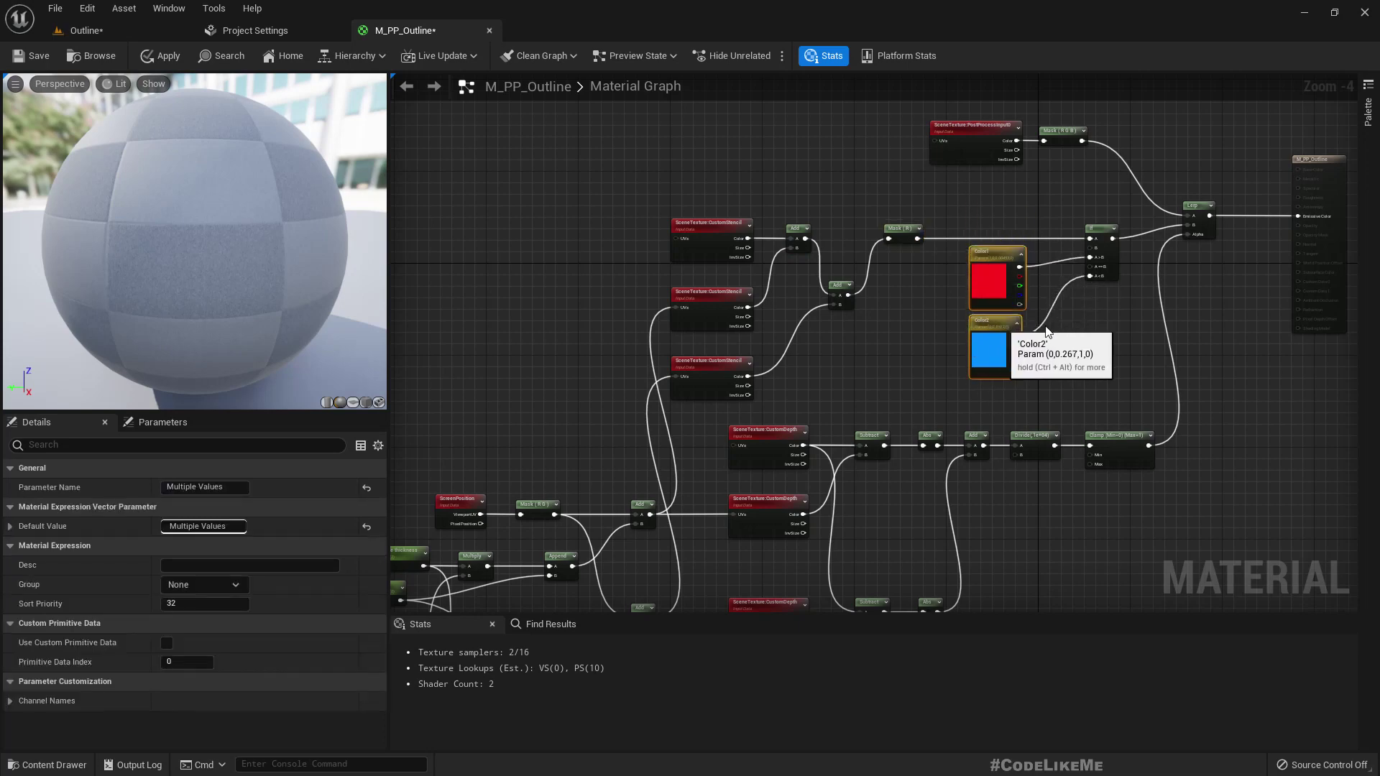
left_click(1059, 296)
left_click_drag(1000, 253, 1000, 249)
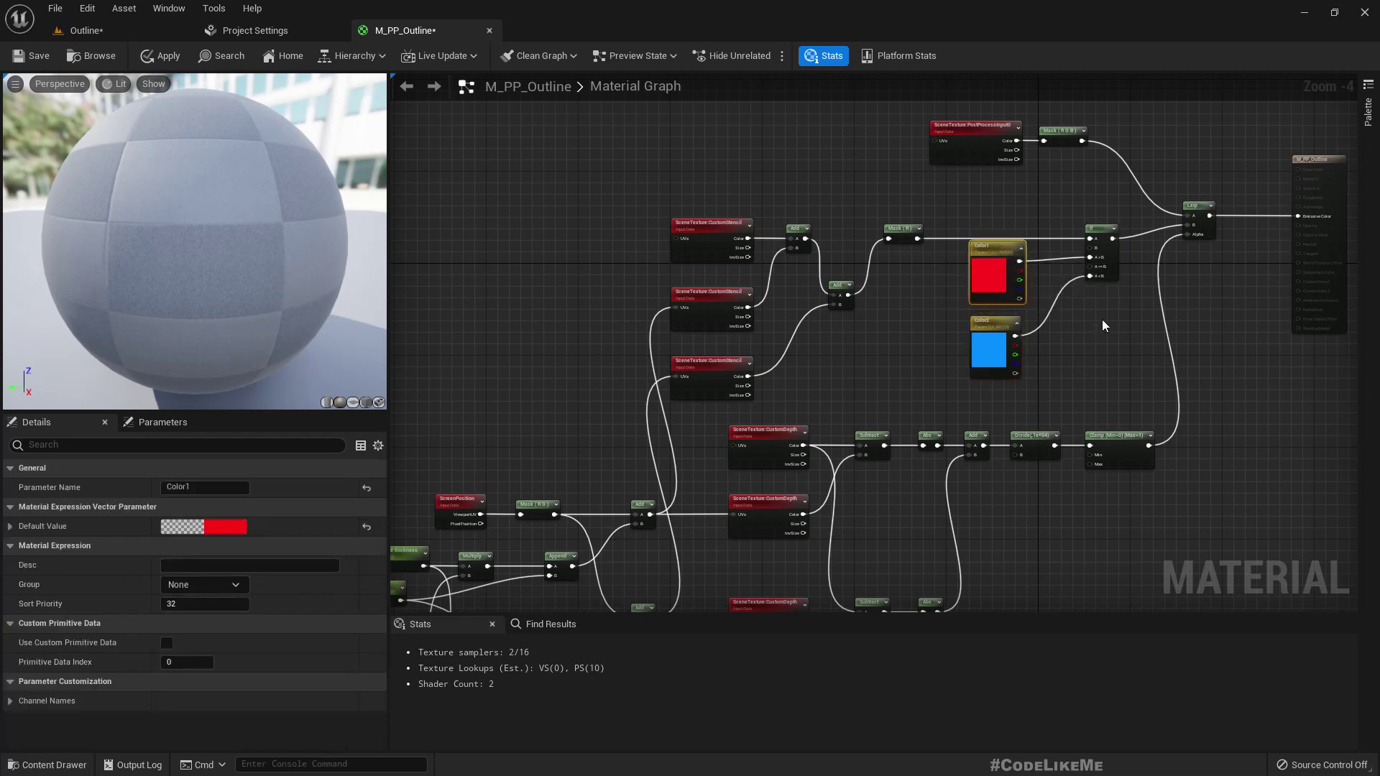
left_click_drag(895, 203, 1111, 363)
key("q")
left_click(1015, 327)
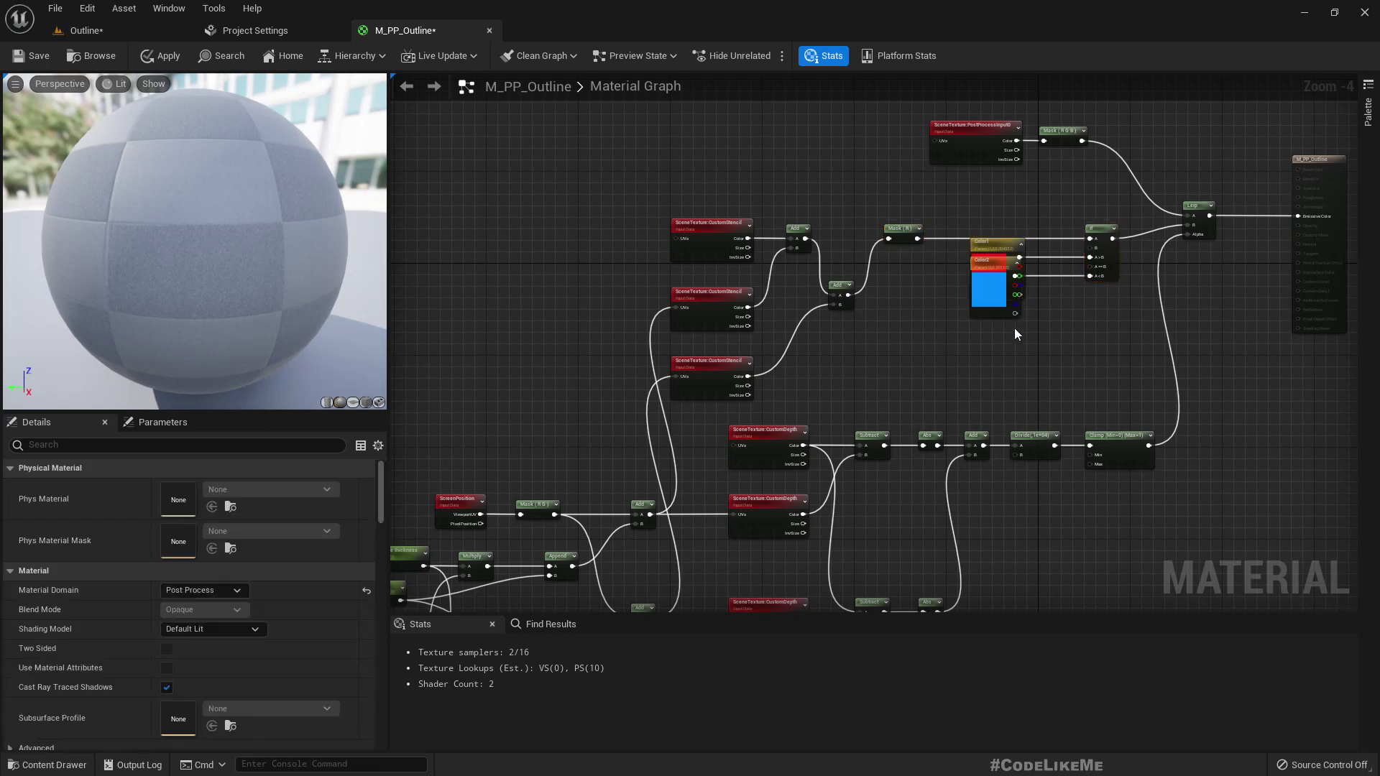
left_click_drag(995, 310, 994, 392)
left_click_drag(1000, 252, 1005, 284)
left_click(1078, 339)
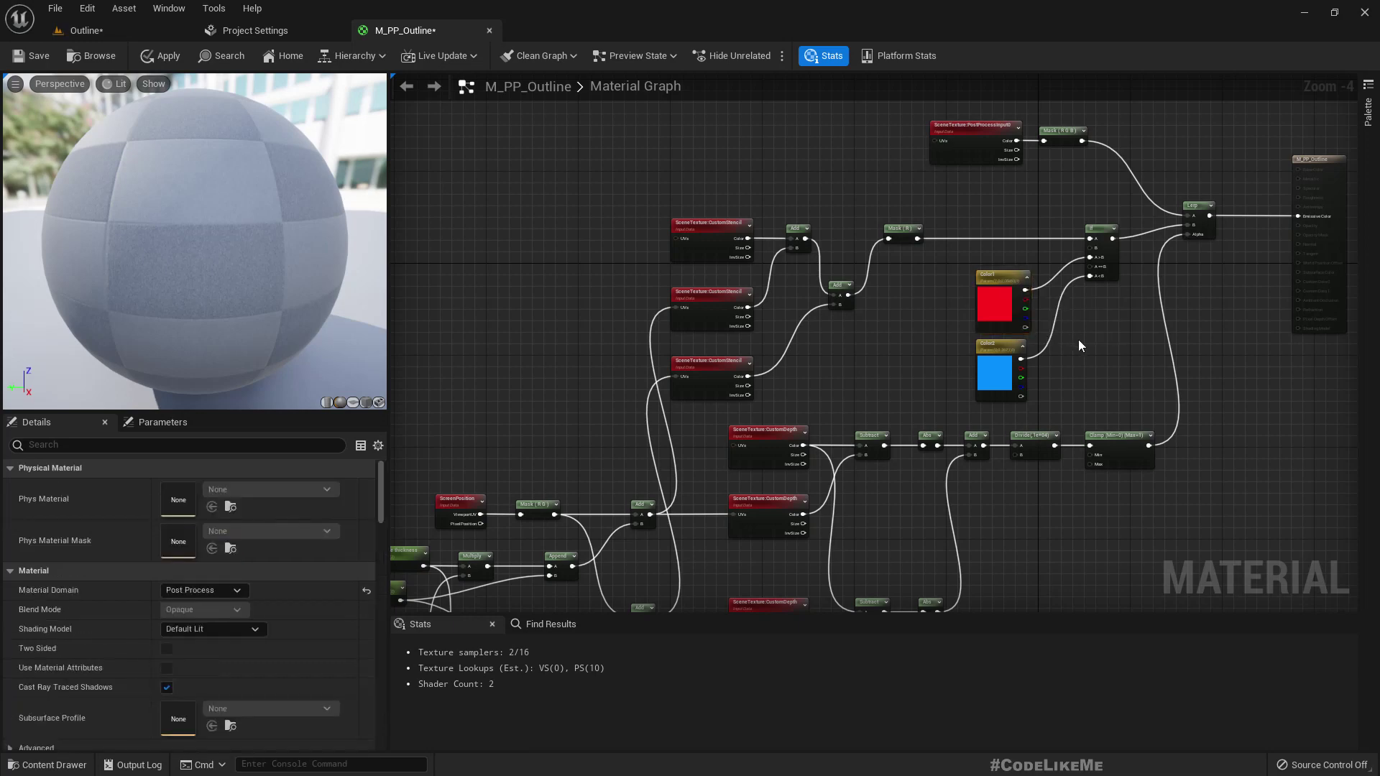
- Apply the M_PP_Outline material changes and inspect the characters' and cubes' outlines in the Outline level from several angles
left_click(160, 55)
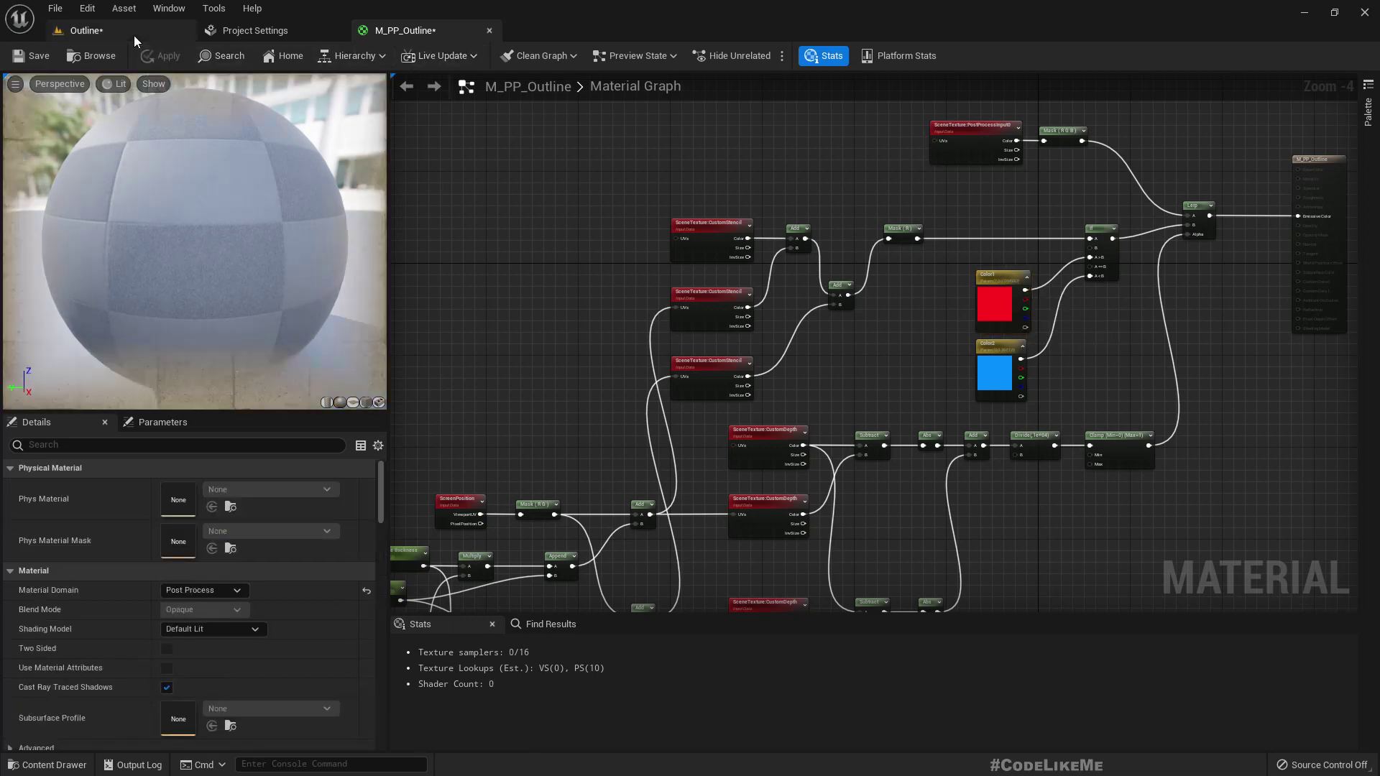
left_click(134, 36)
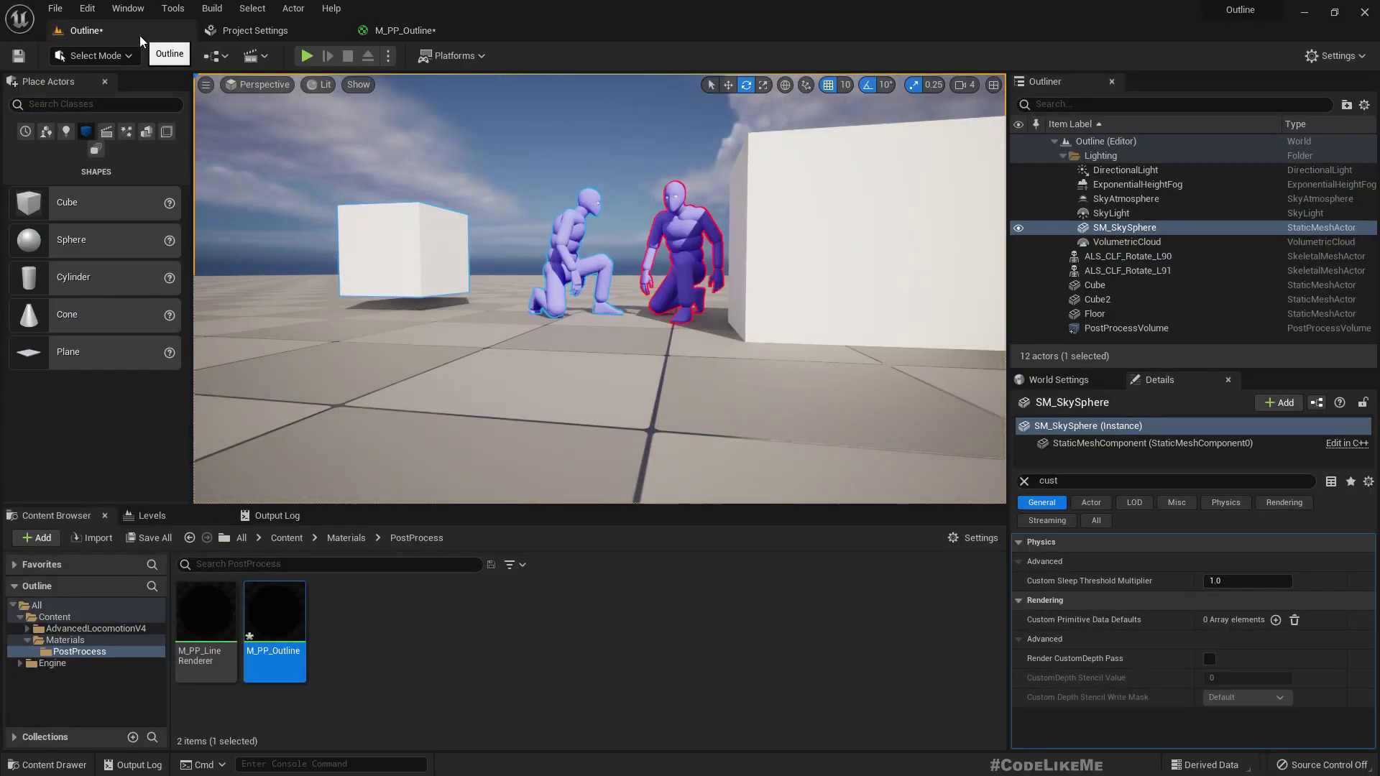
right_click_drag(710, 269, 743, 273)
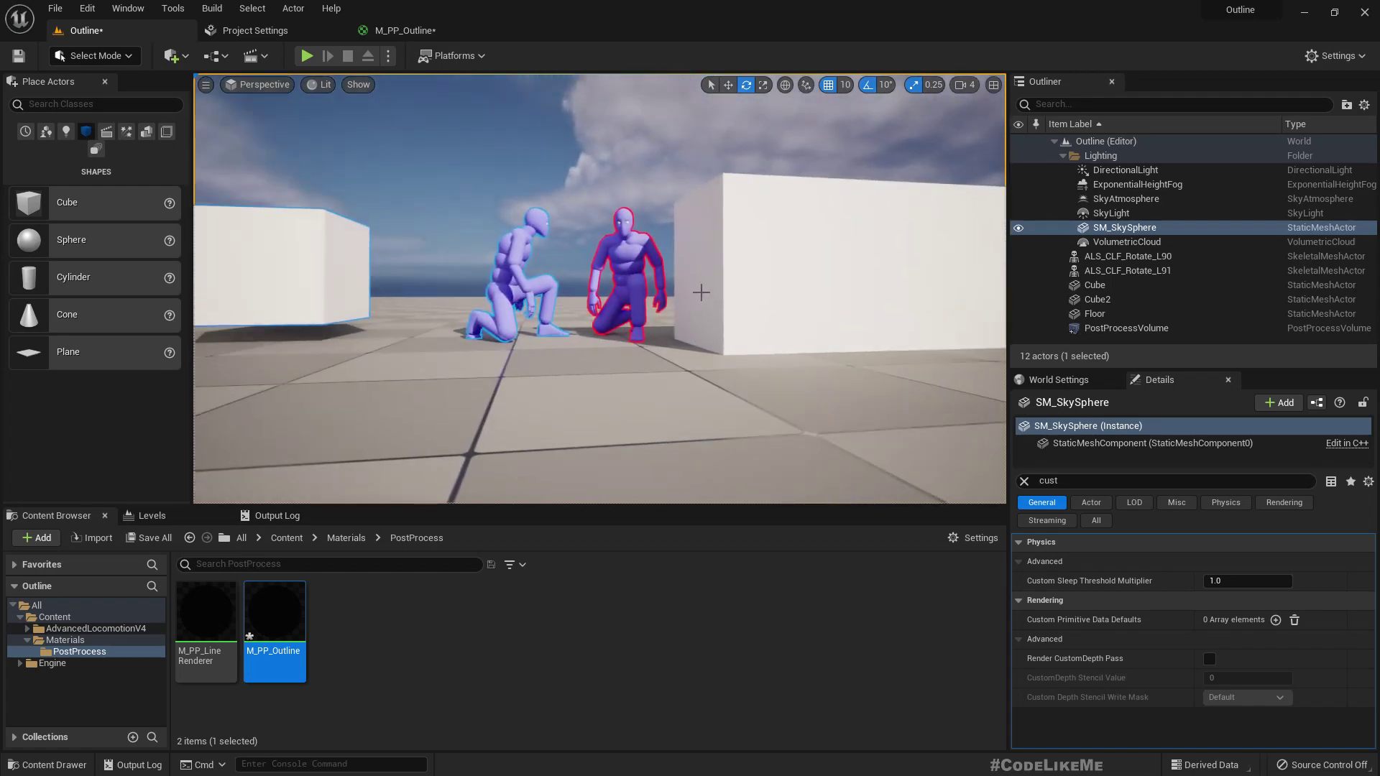
right_click_drag(672, 319, 633, 389)
right_click_drag(636, 304, 540, 281)
- Raise the smaller Cube's CustomDepth Stencil Value above 0, then deselect it and inspect its outline
left_click(539, 280)
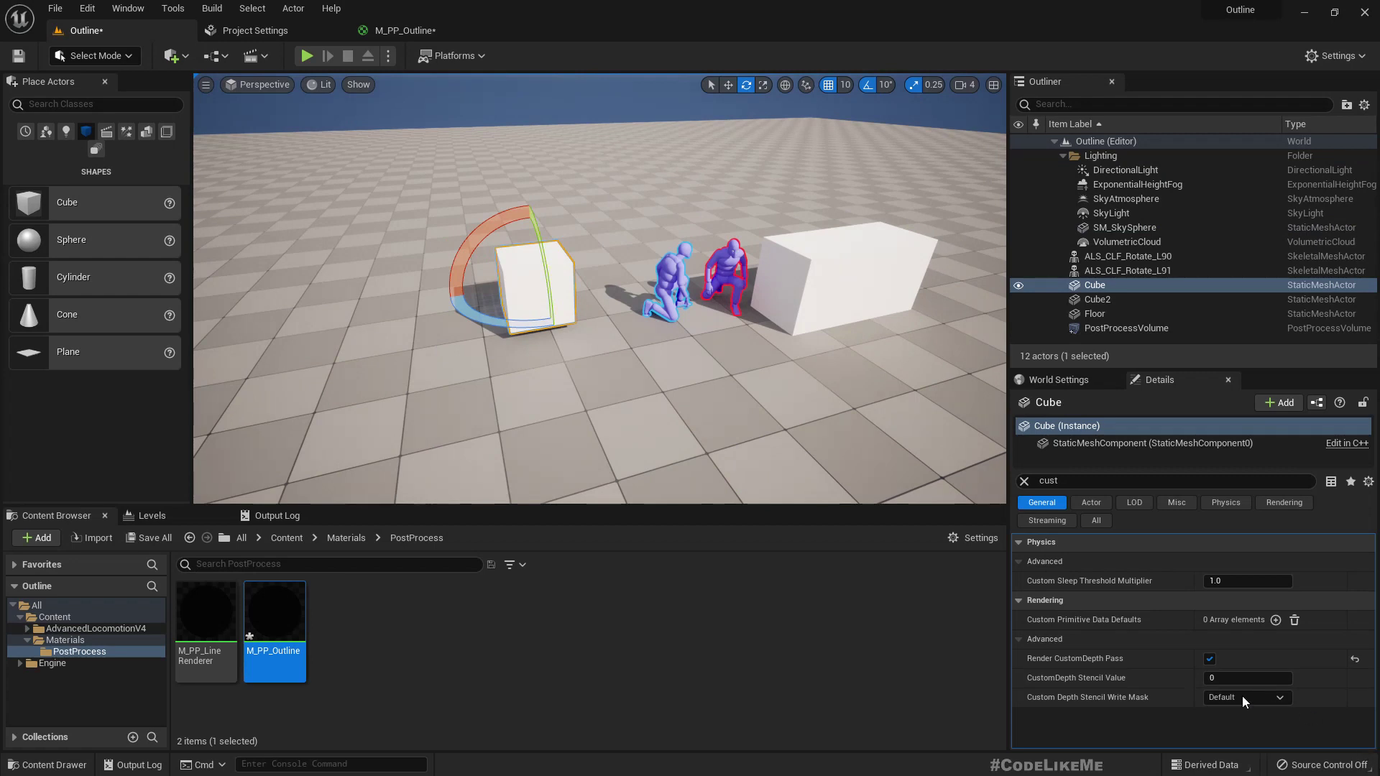
left_click(1209, 658)
left_click(1242, 681)
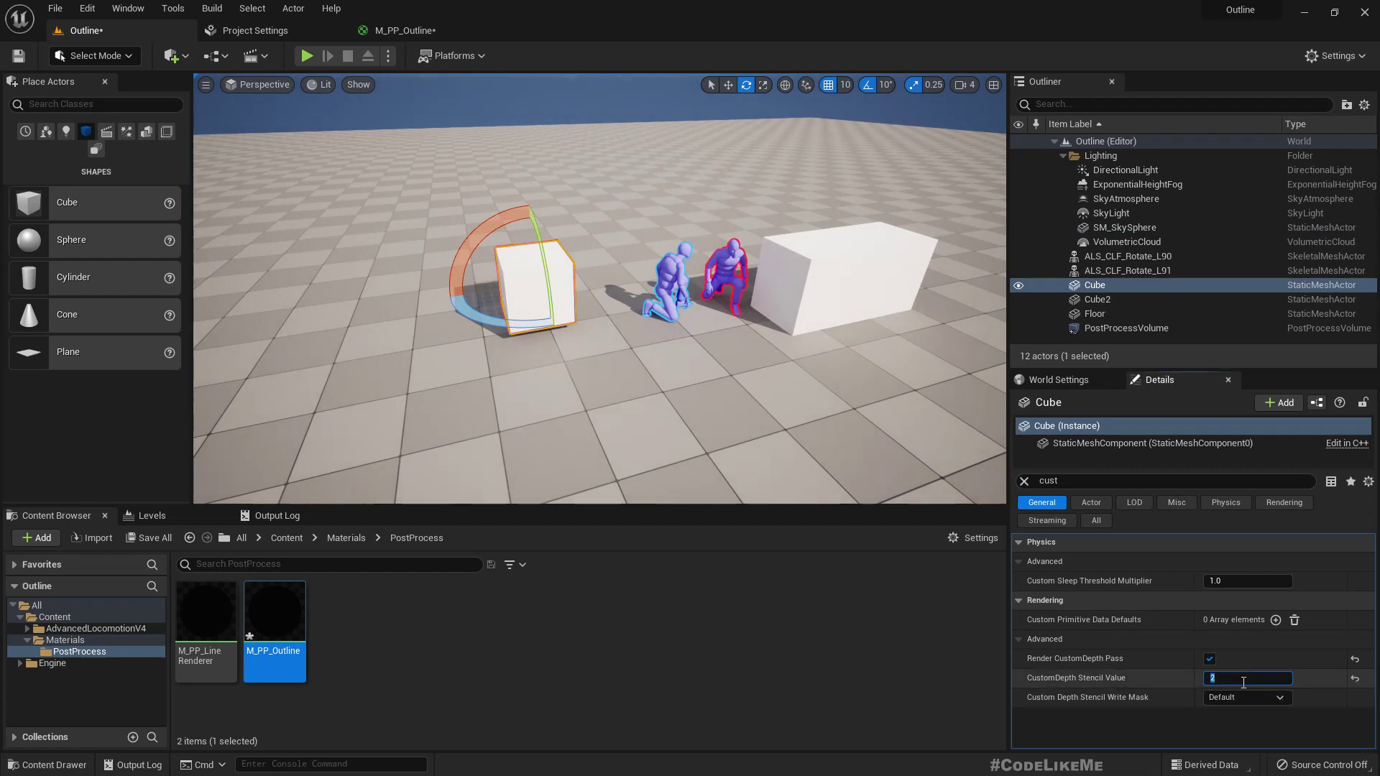
left_click(579, 389)
right_click_drag(579, 389, 543, 270)
right_click_drag(549, 337, 619, 409)
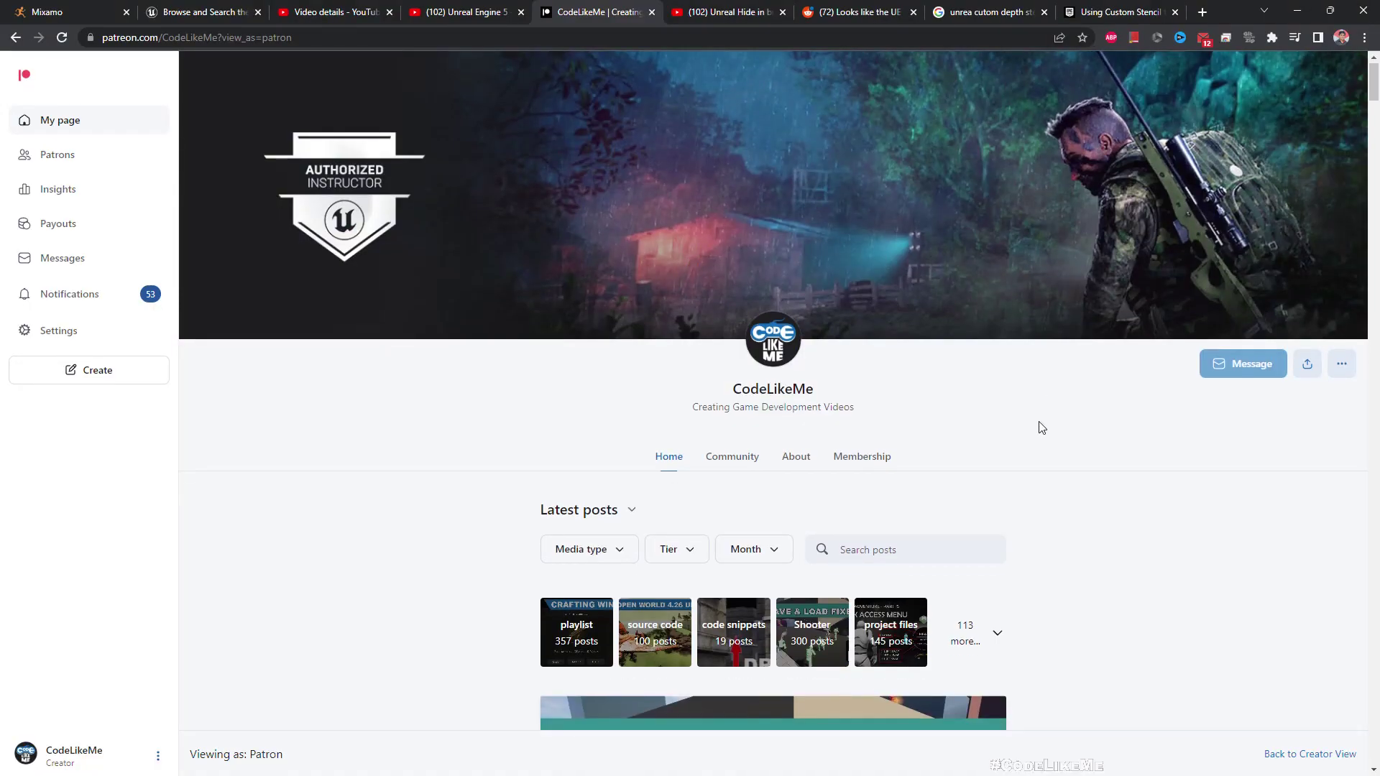
- Switch to the browser and skim the posts on the CodeLikeMe Patreon page, down to the older tutorial entries
scroll(1040, 429, "down", 8)
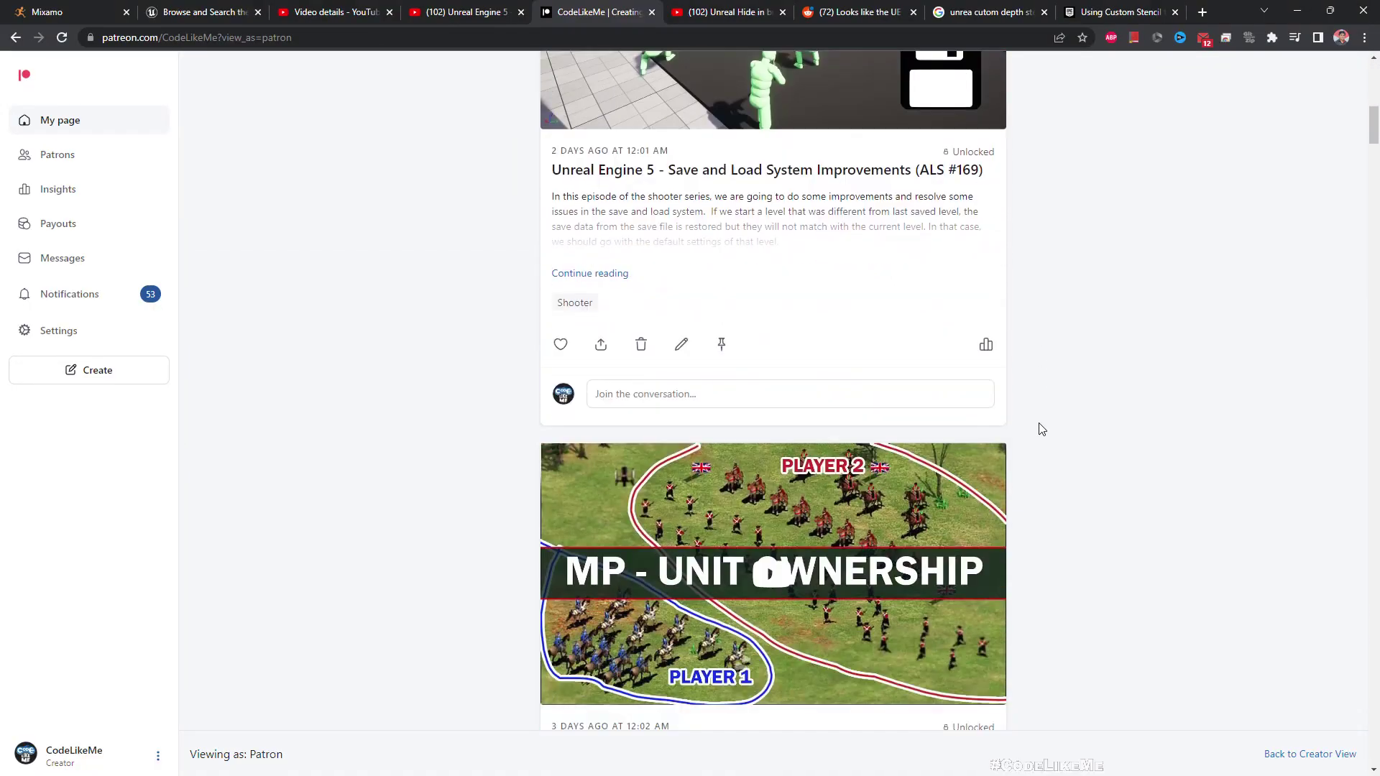
scroll(1042, 429, "down", 17)
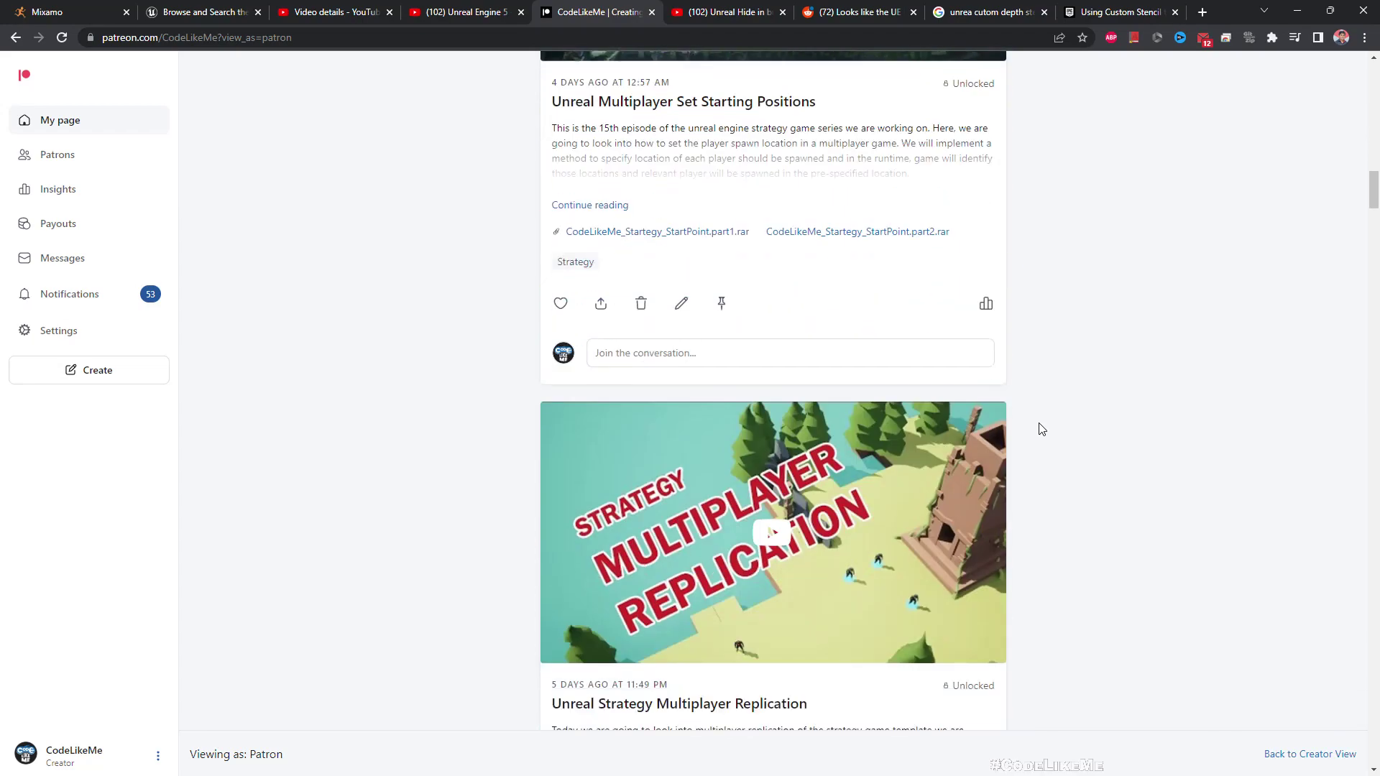
scroll(1042, 429, "down", 20)
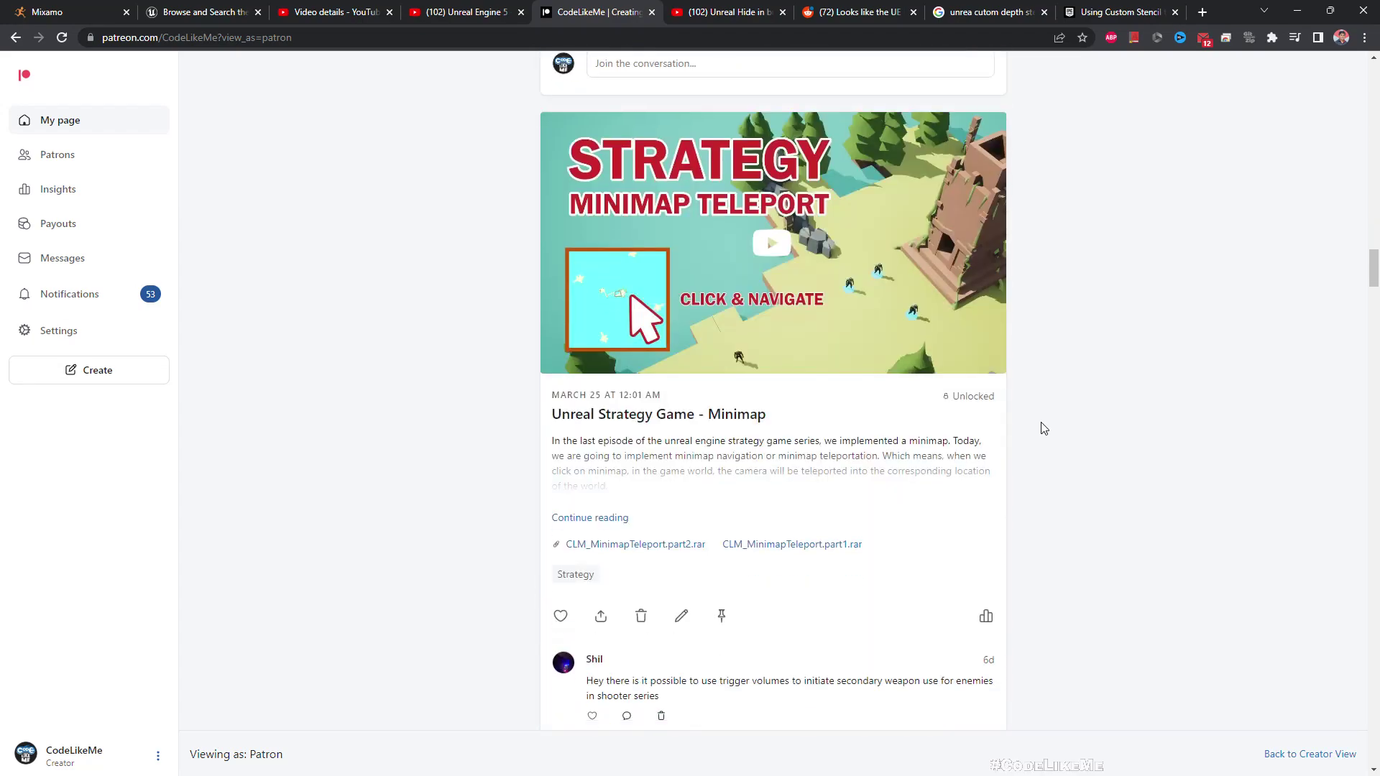
scroll(1043, 430, "down", 20)
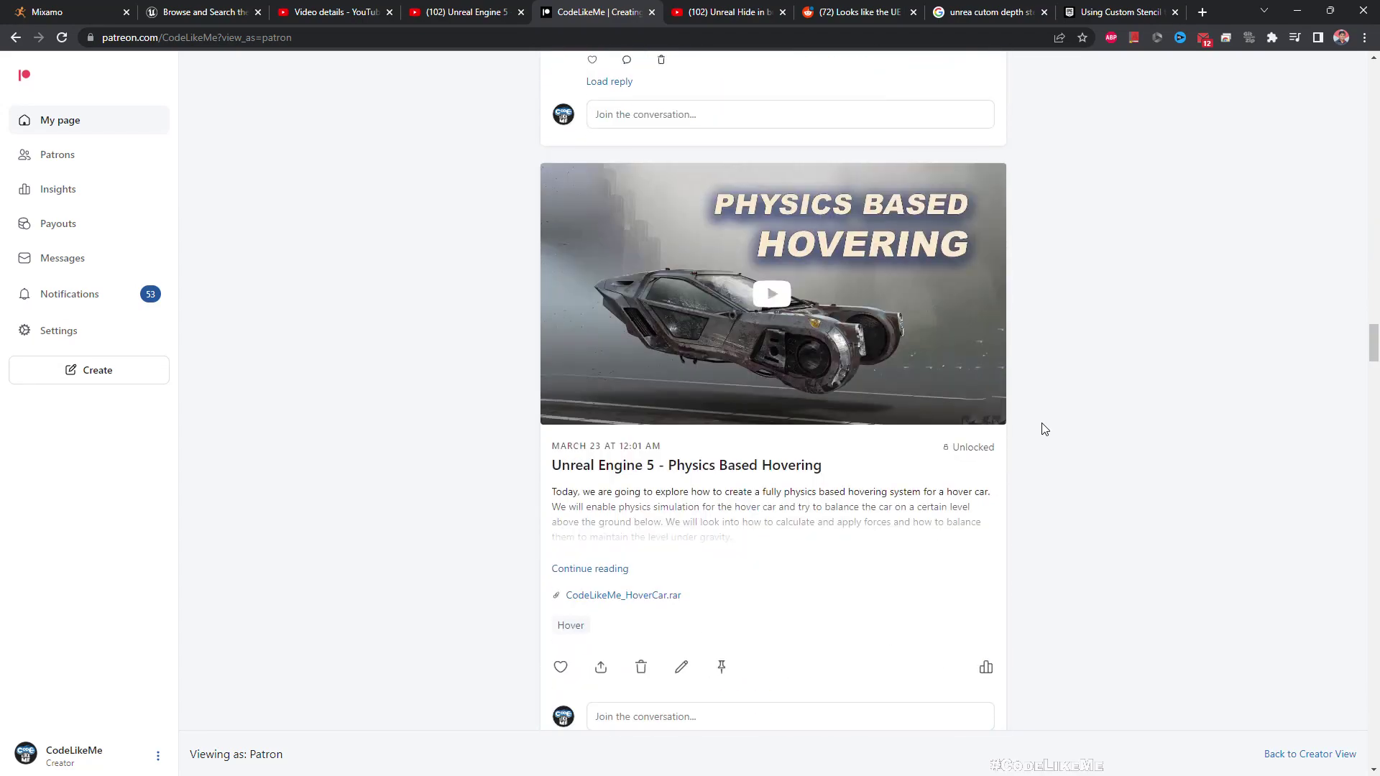
scroll(1044, 429, "down", 19)
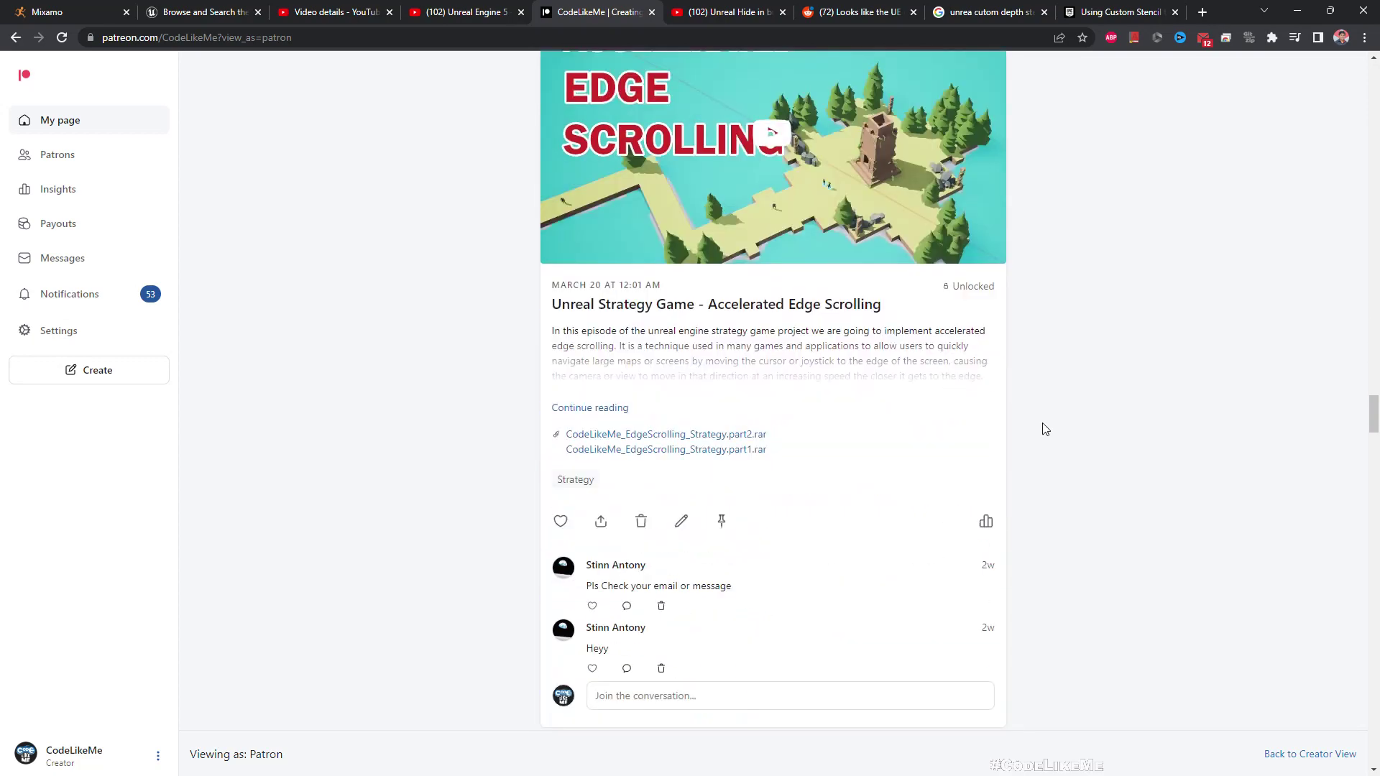
scroll(1045, 429, "down", 17)
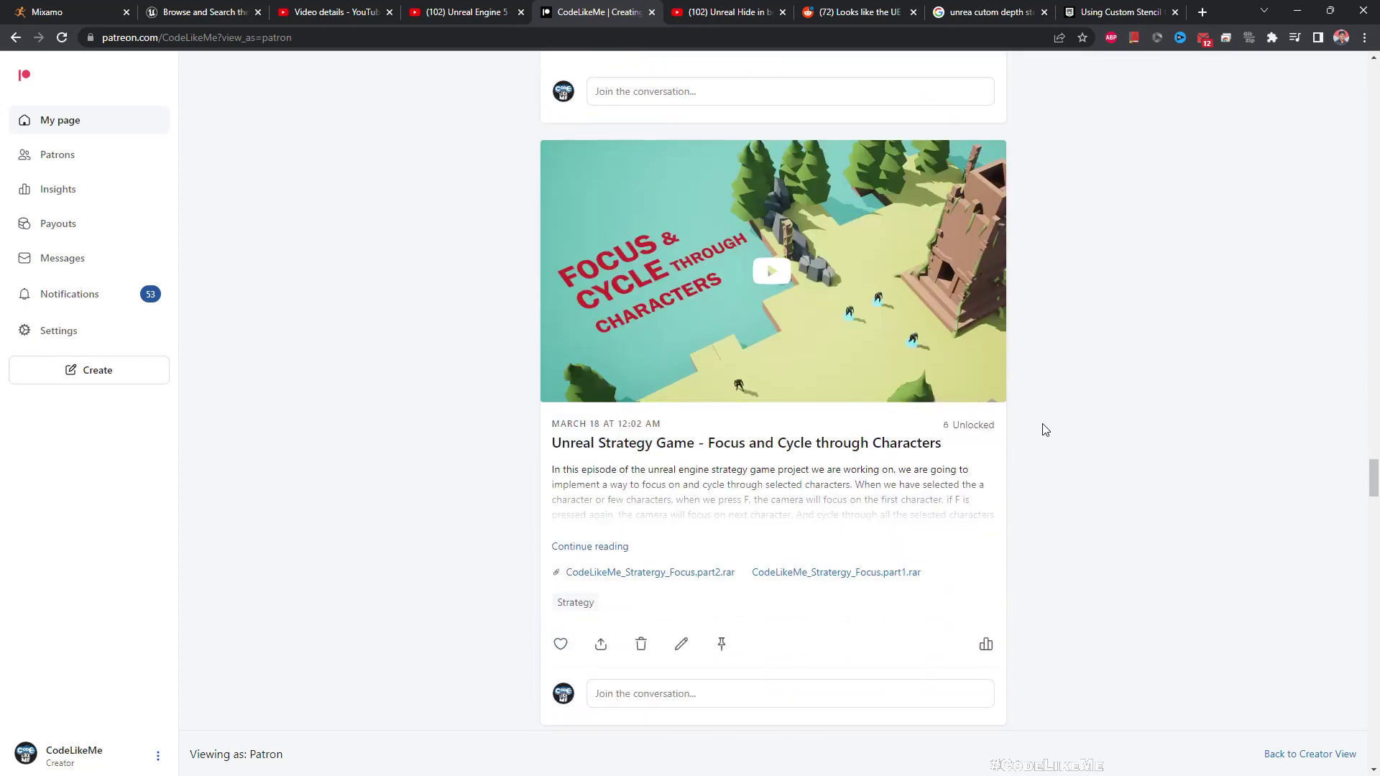
scroll(1044, 429, "down", 19)
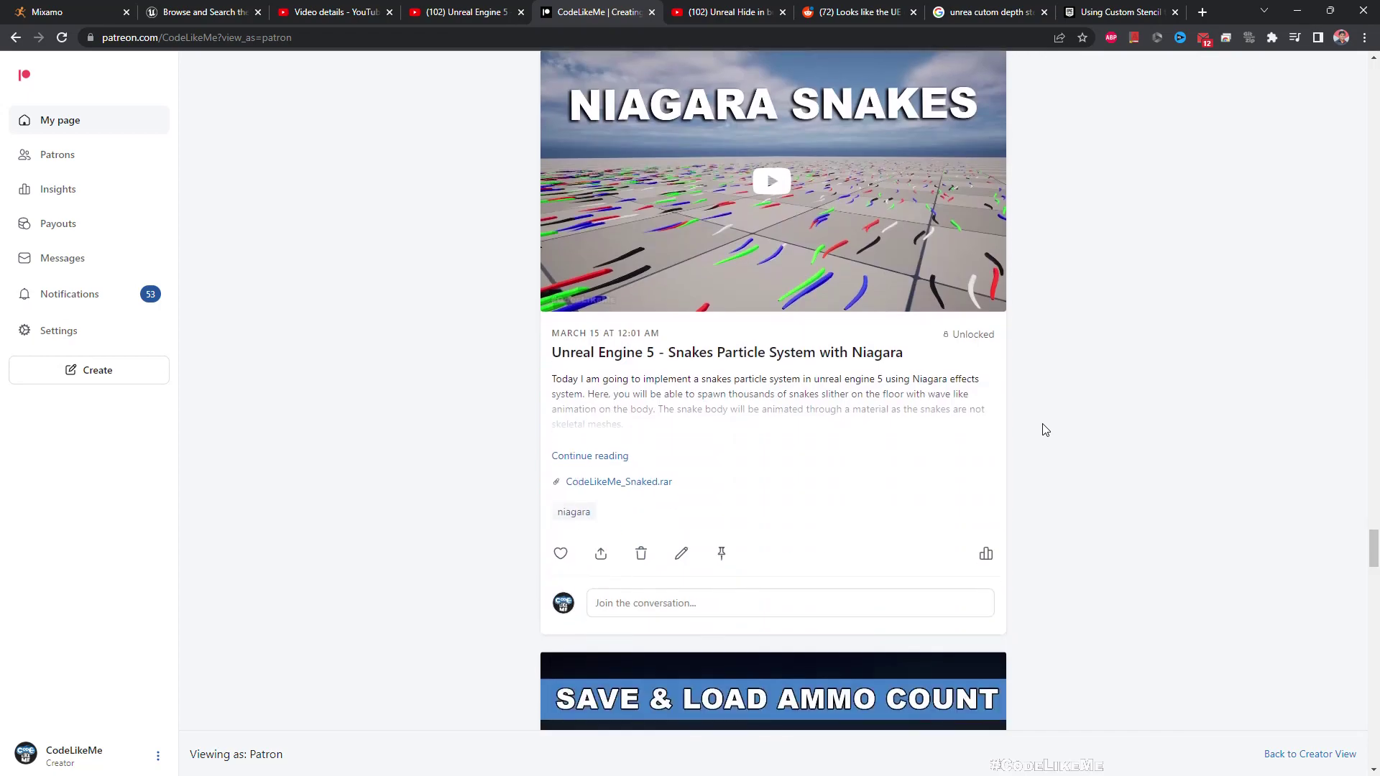
scroll(1044, 429, "down", 18)
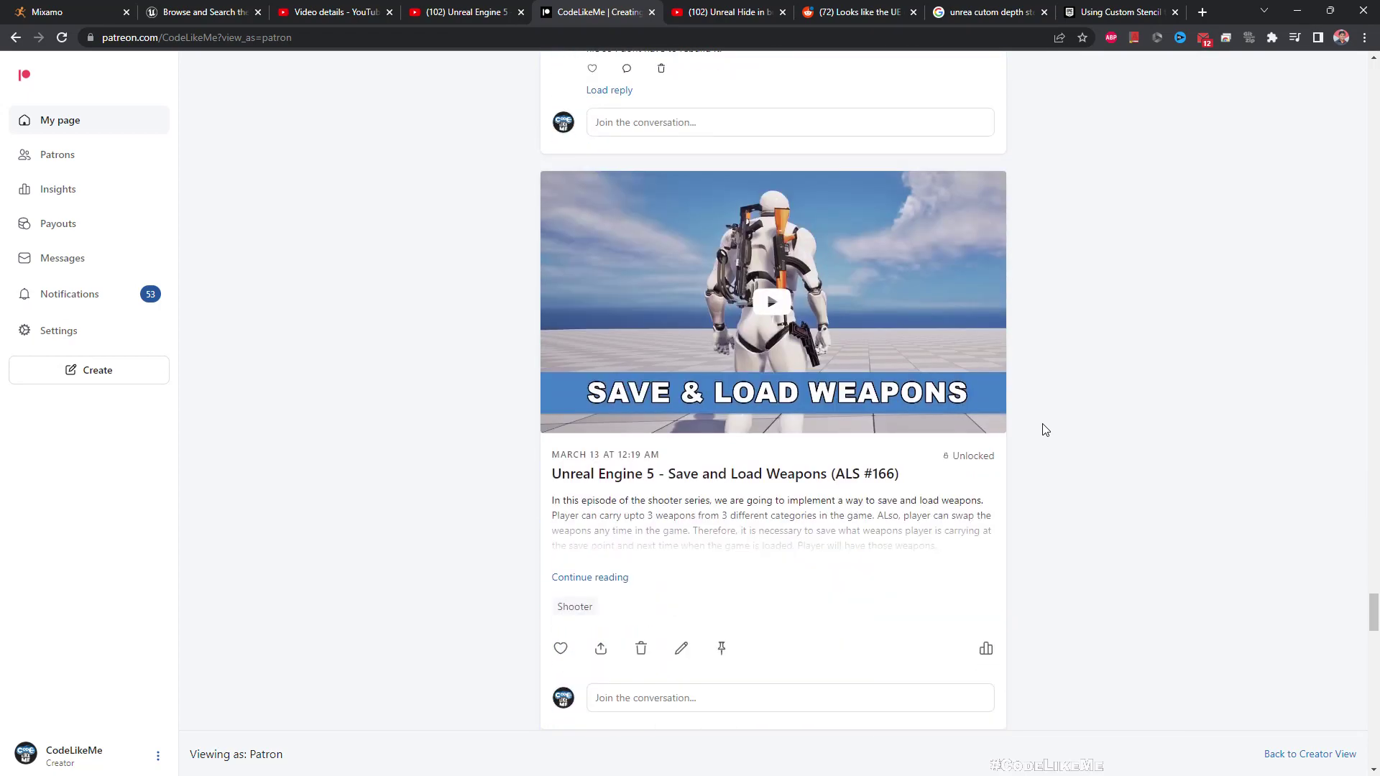
scroll(1044, 429, "down", 20)
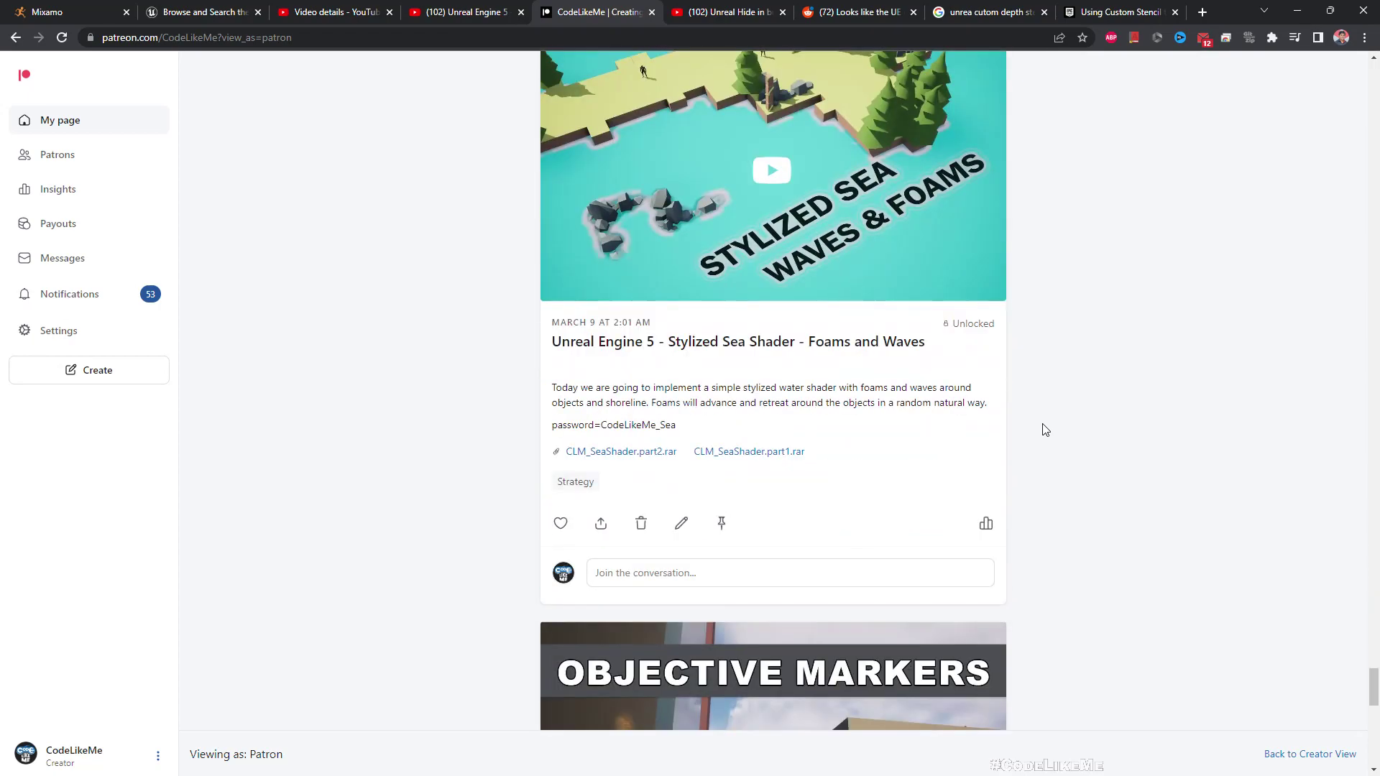